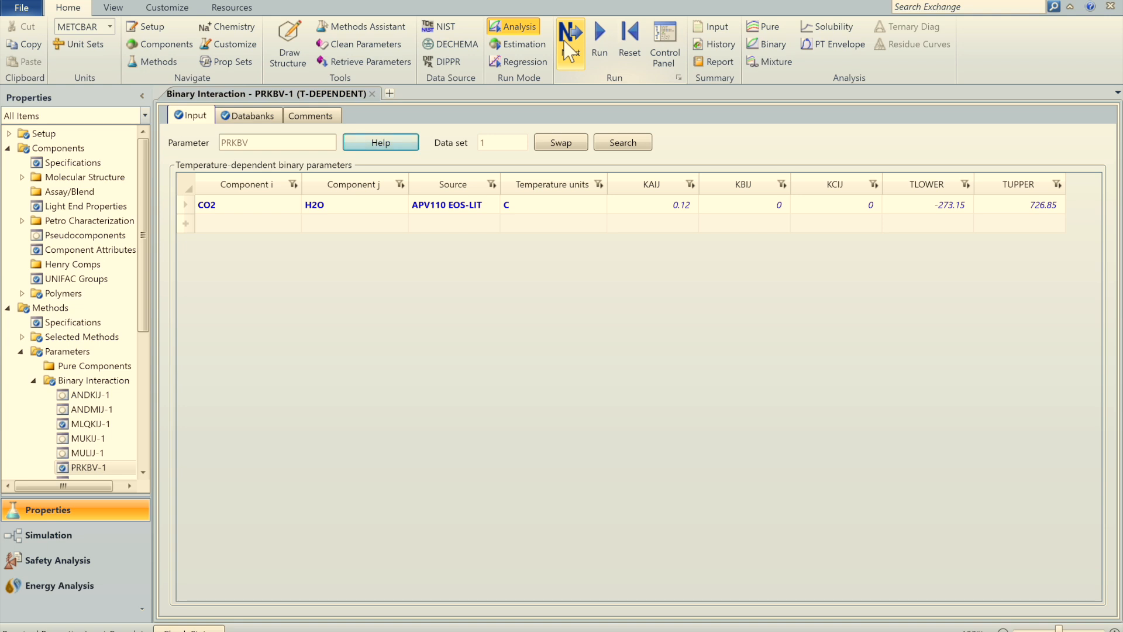
# Step: Run the CO2–H2O property analysis and confirm the Control Panel reports table generation completed
pyautogui.click(509, 377)
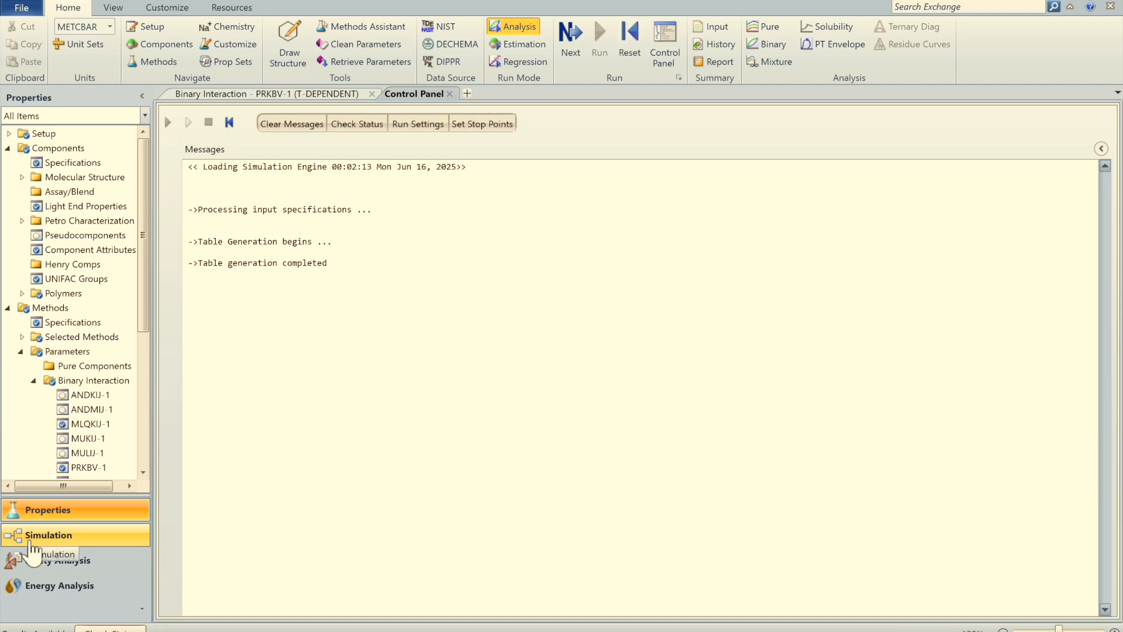
# Step: Switch to the Simulation environment and draw feed material stream S1
pyautogui.click(33, 541)
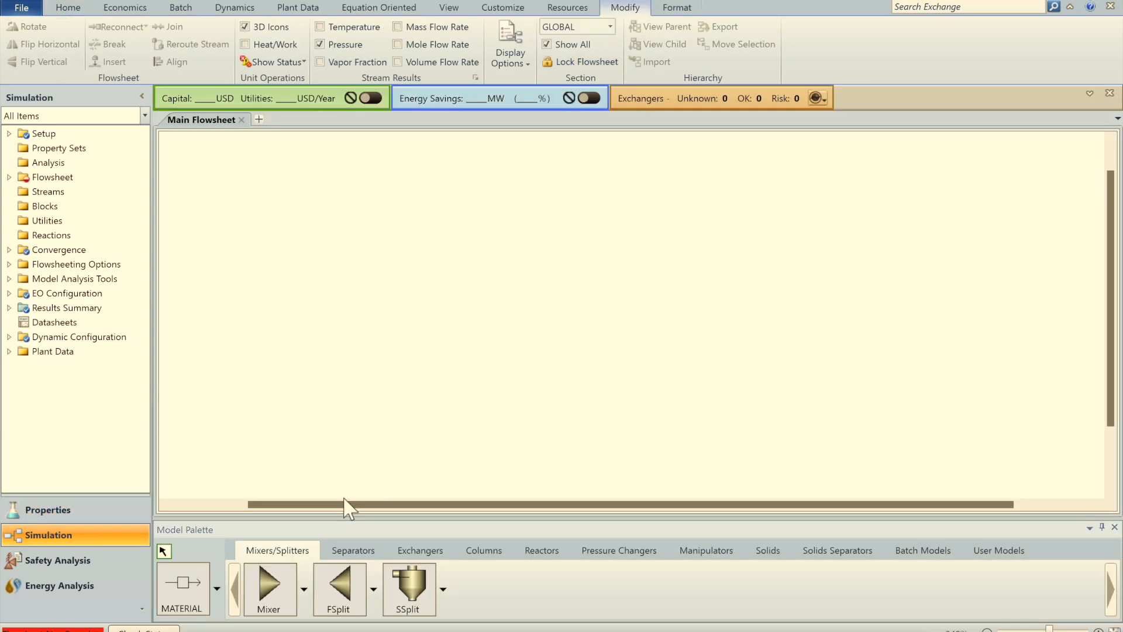
pyautogui.click(177, 594)
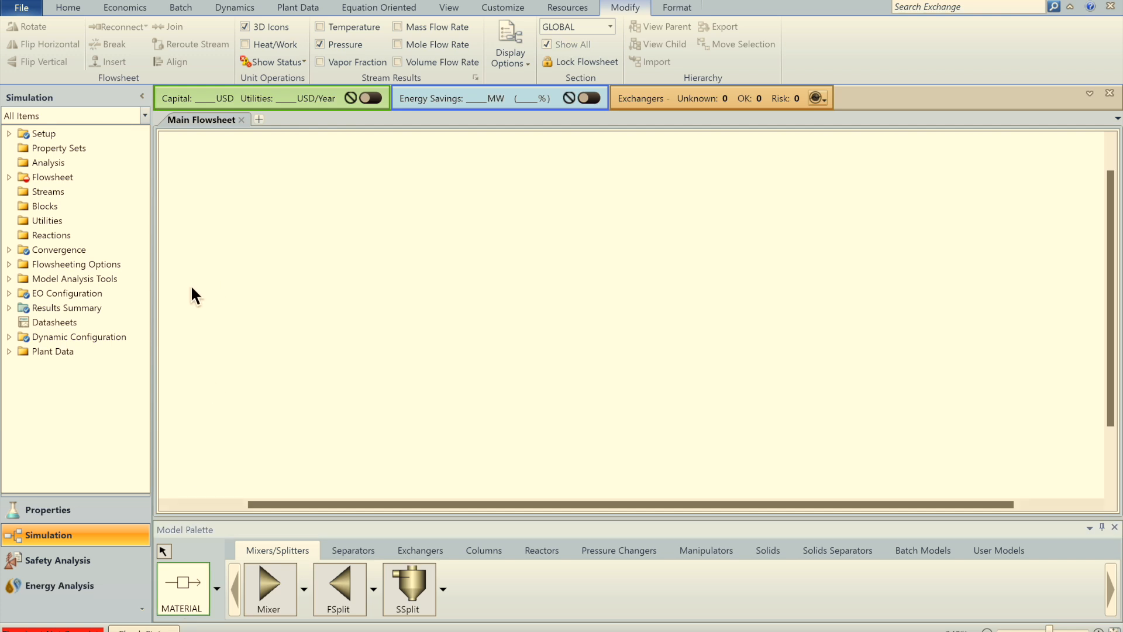
pyautogui.moveTo(191, 285); pyautogui.dragTo(321, 286)
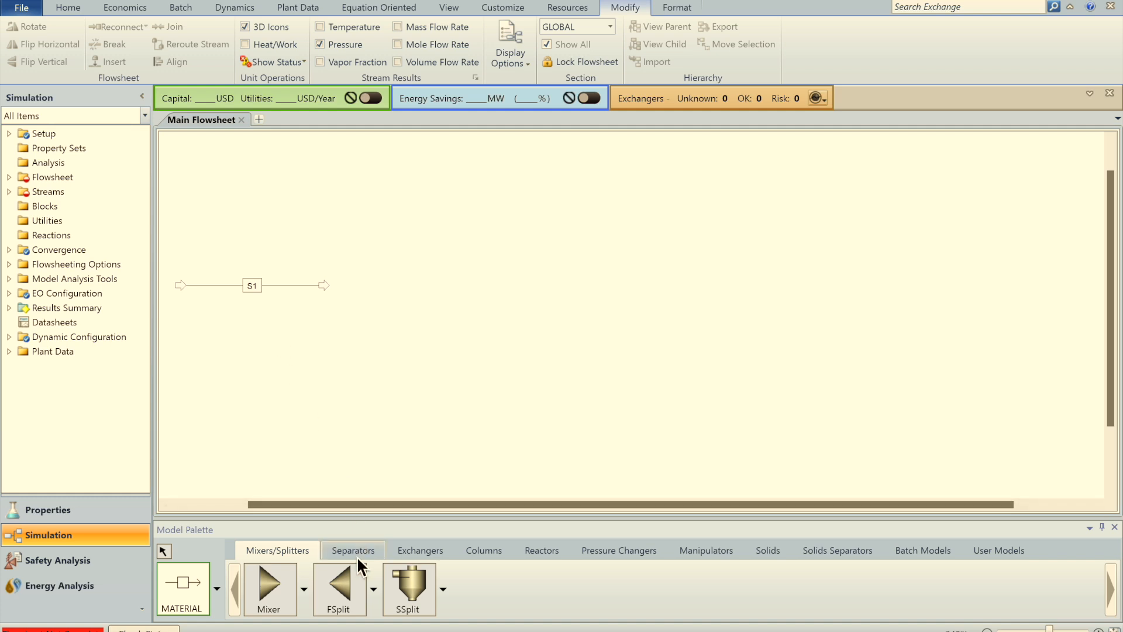
# Step: Place Heater B1, Flash2 drum B2 and MCompr compressor B3, and connect S1 into B1
pyautogui.click(412, 550)
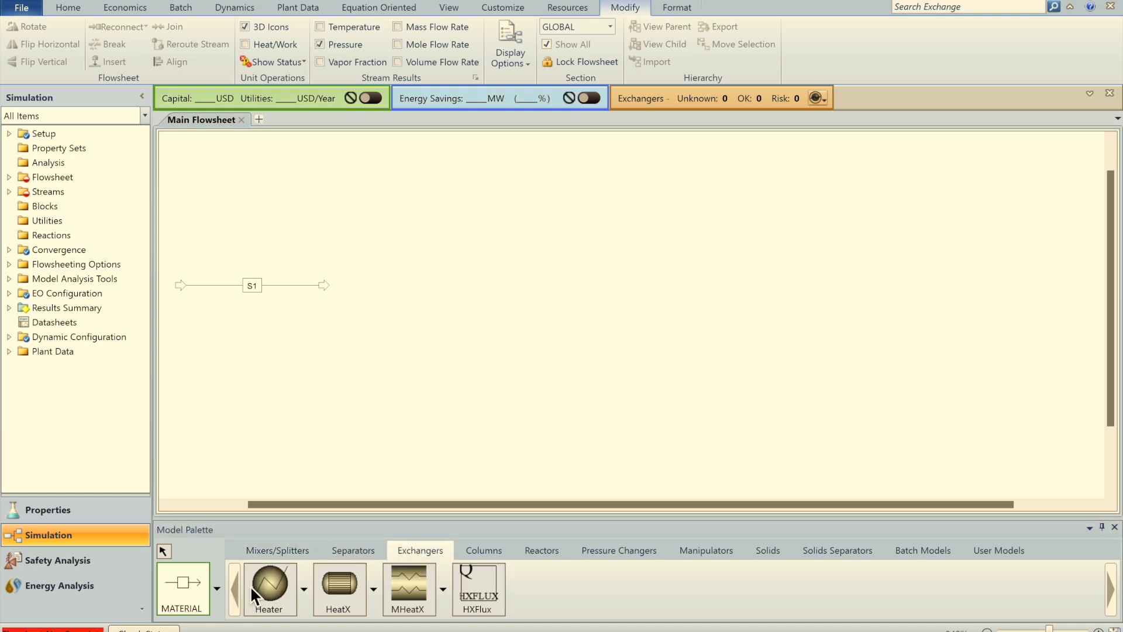
pyautogui.click(268, 585)
pyautogui.click(359, 287)
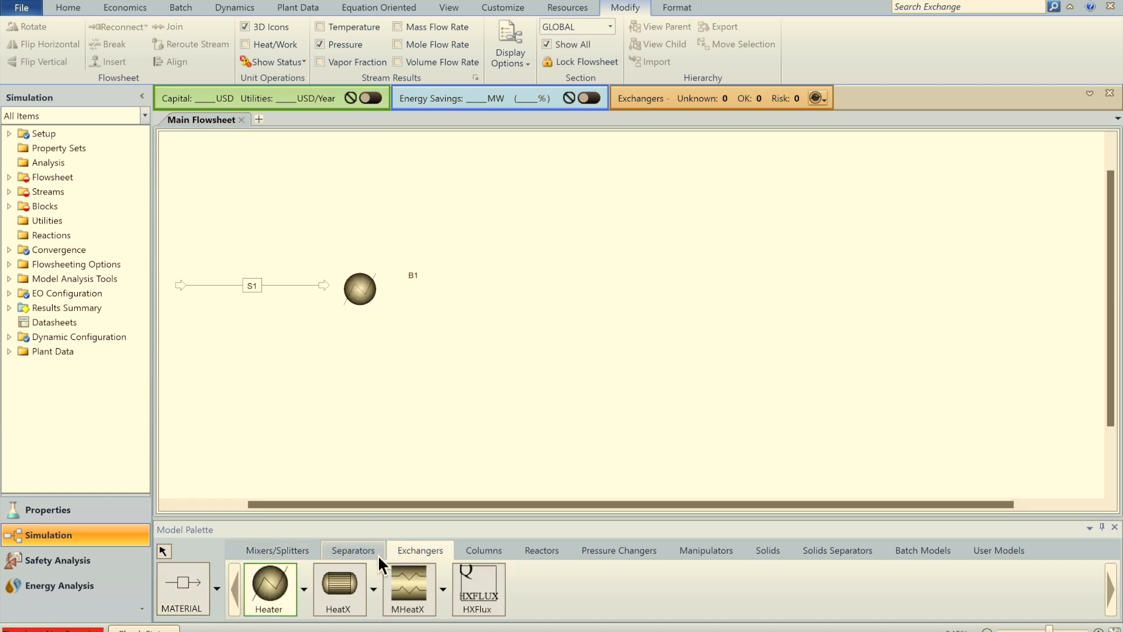
pyautogui.click(348, 550)
pyautogui.click(292, 587)
pyautogui.click(489, 281)
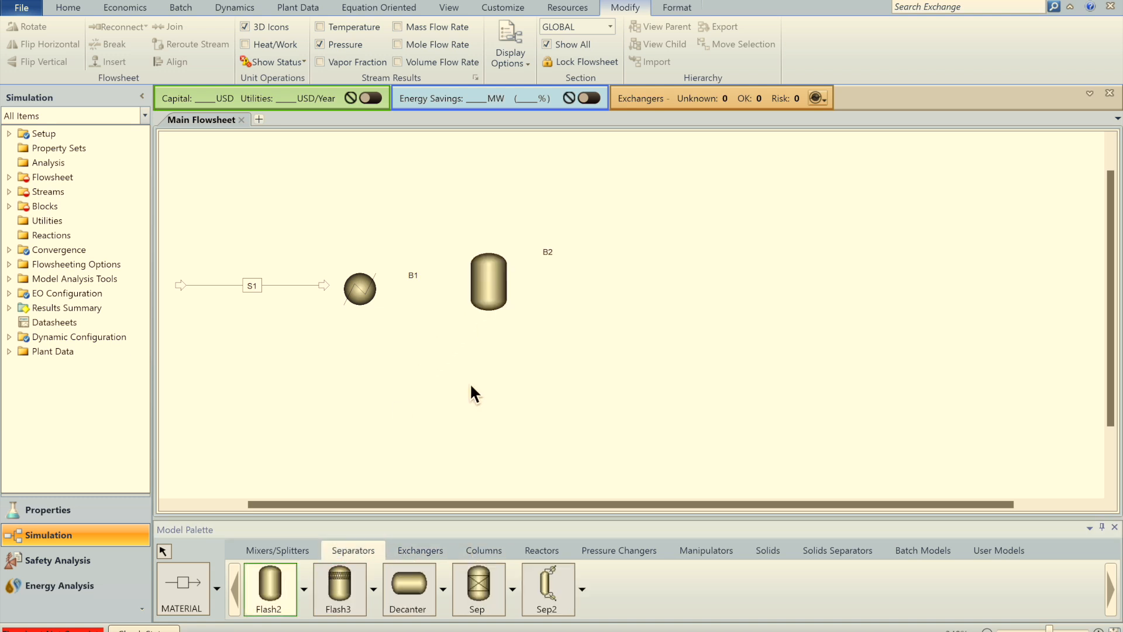
pyautogui.click(602, 553)
pyautogui.click(414, 599)
pyautogui.click(667, 226)
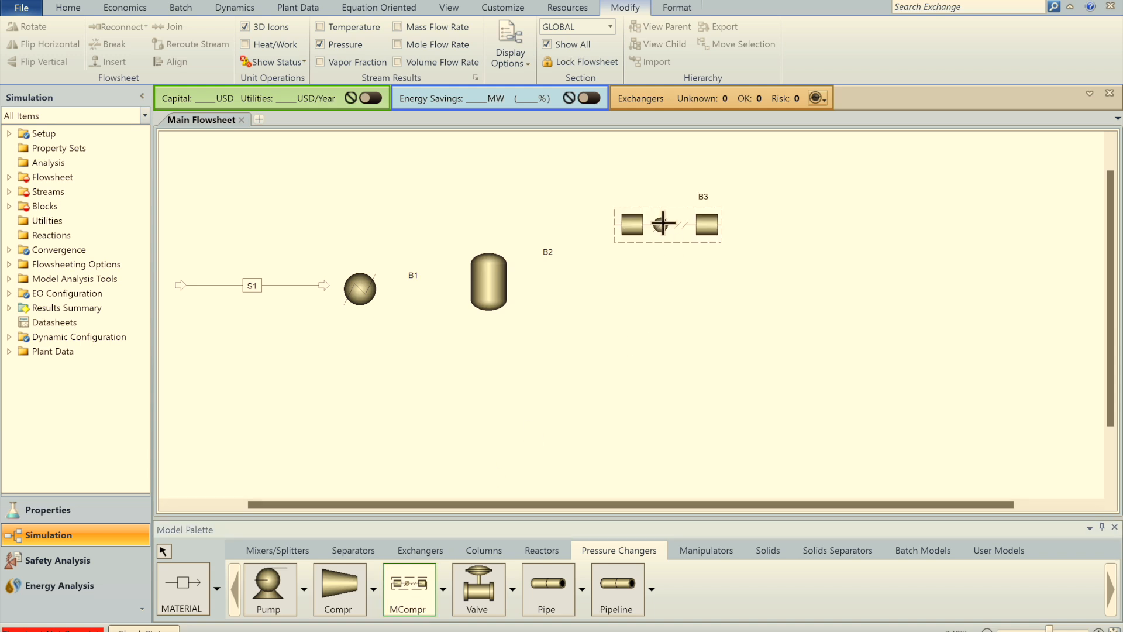
pyautogui.rightClick(555, 326)
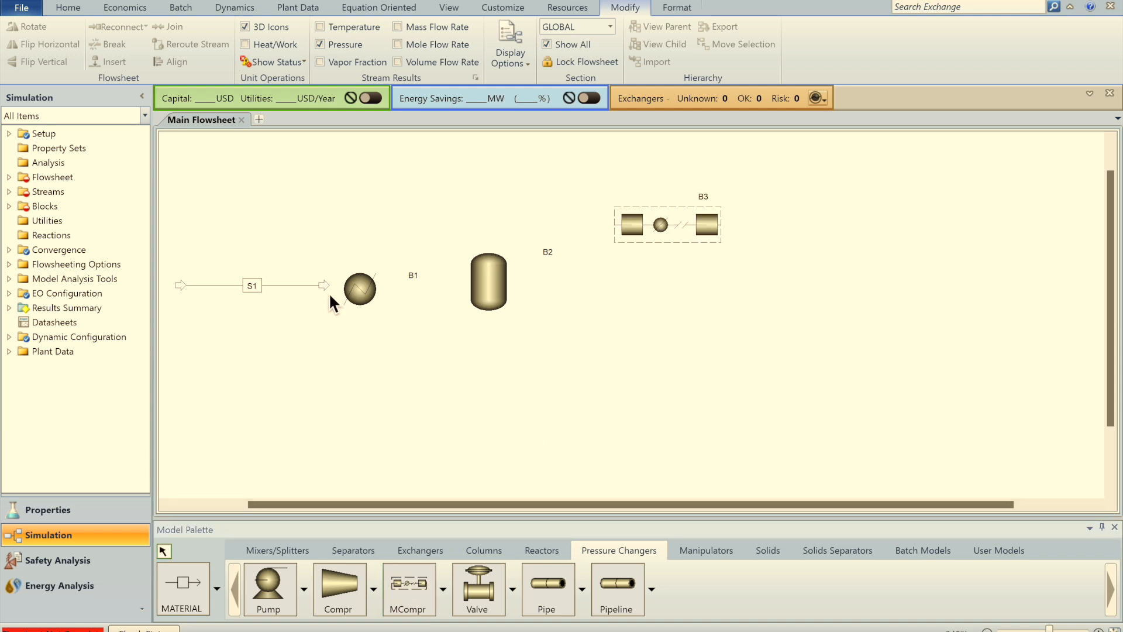
pyautogui.moveTo(328, 287); pyautogui.dragTo(339, 289)
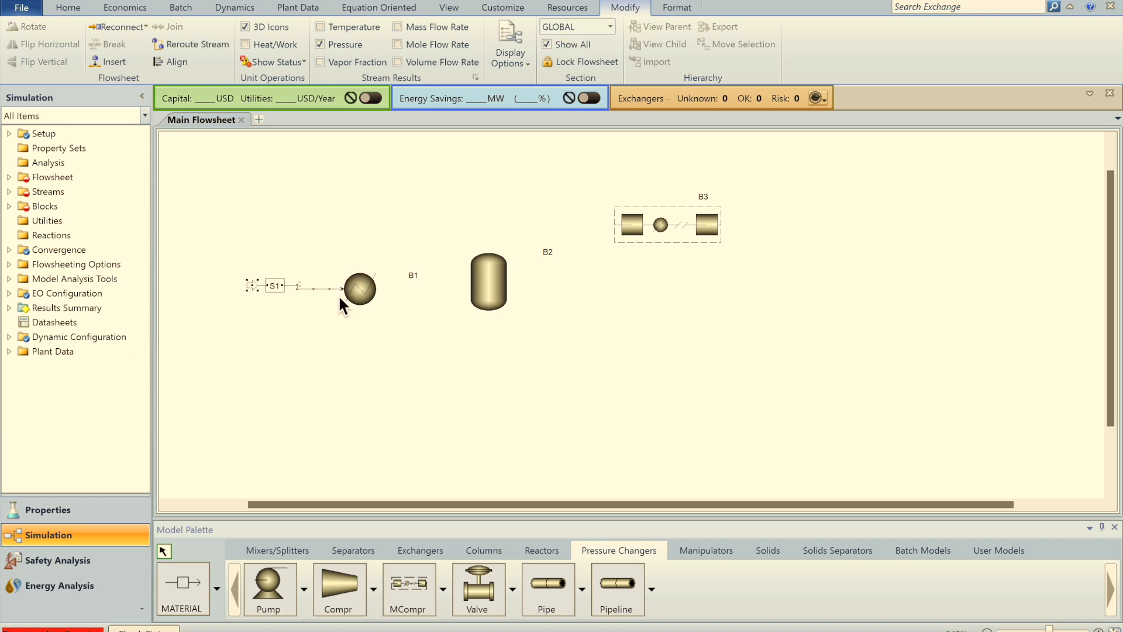
# Step: Draw S2 heater-to-drum, S3 drum top-to-compressor, S4 drum bottom product and S5 compressor product
pyautogui.click(198, 581)
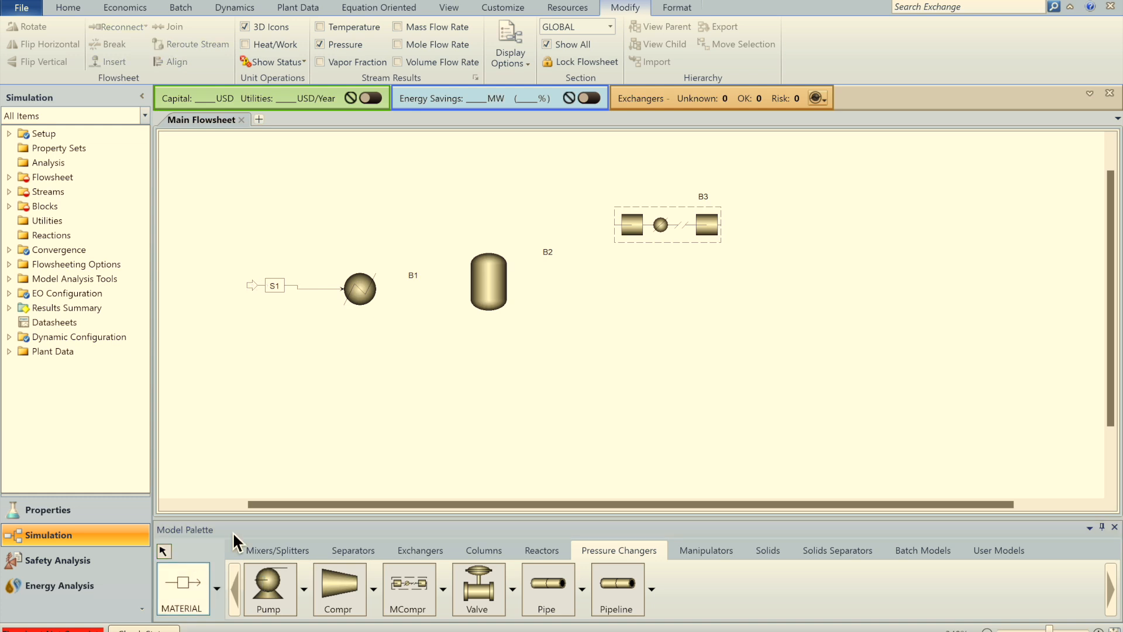
pyautogui.click(381, 289)
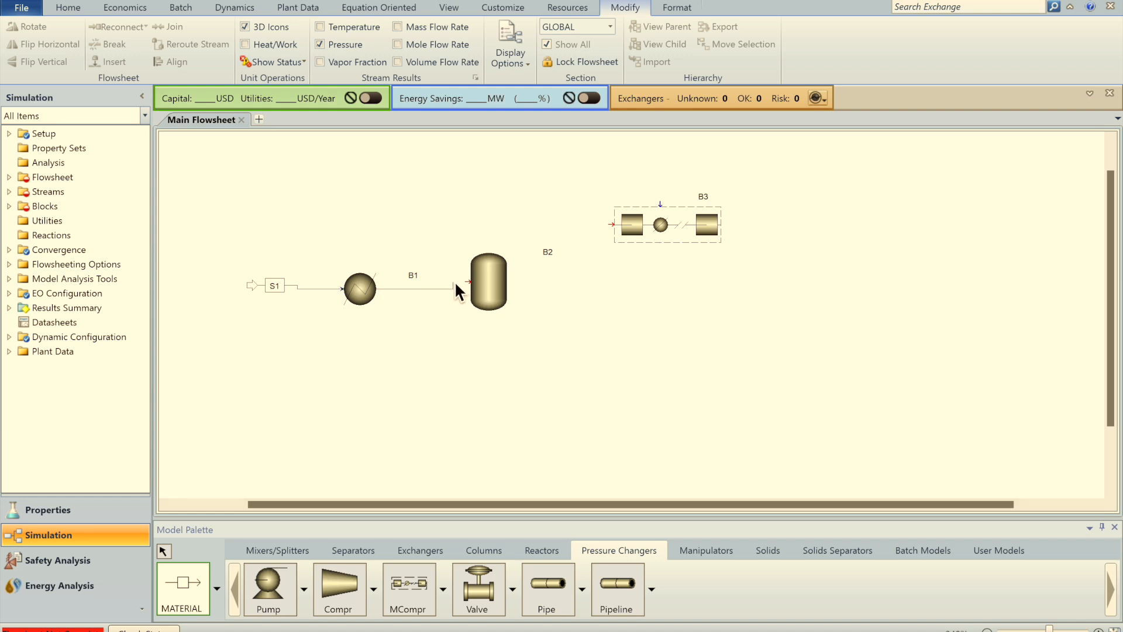
pyautogui.click(470, 282)
pyautogui.click(489, 249)
pyautogui.click(611, 224)
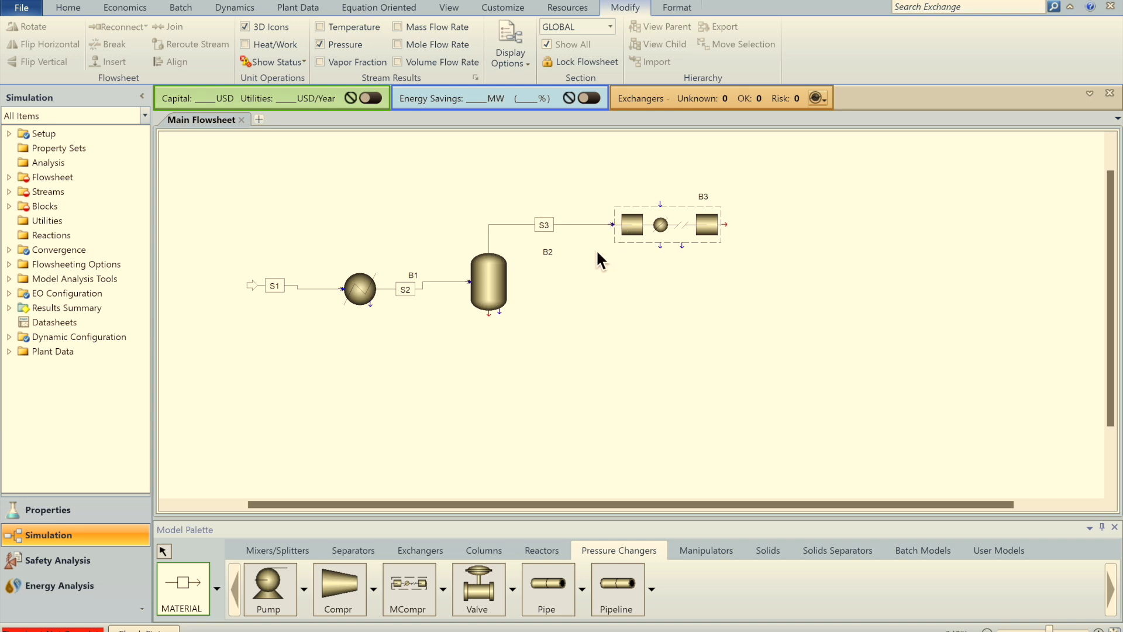
pyautogui.click(489, 315)
pyautogui.click(589, 390)
pyautogui.click(728, 226)
pyautogui.click(848, 246)
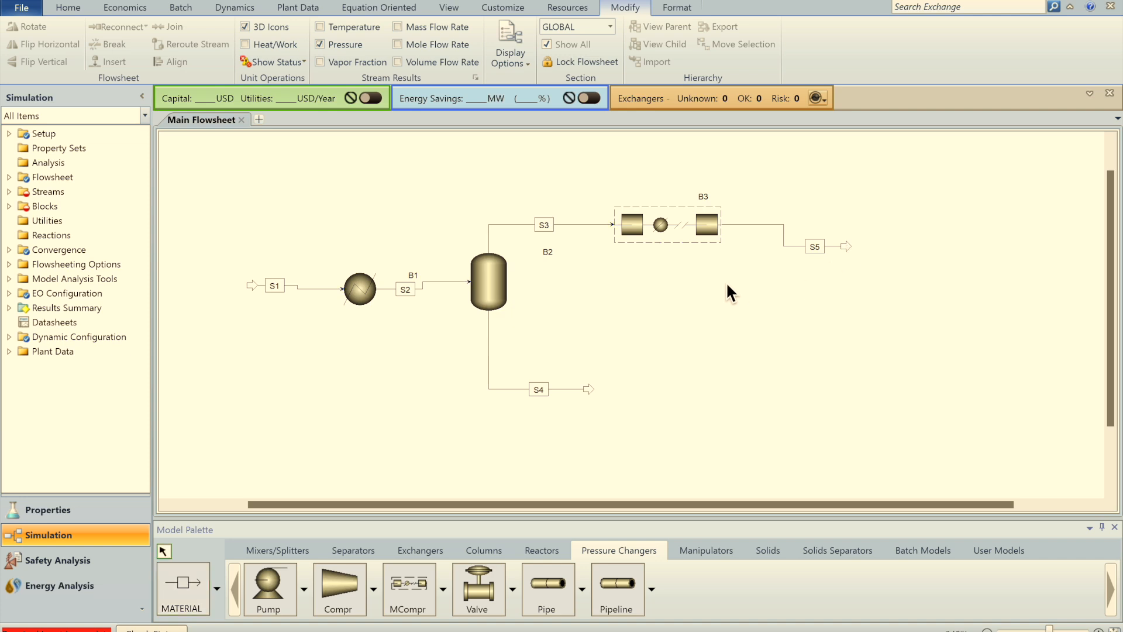
# Step: Rename compressor block B3 to COMP and move the B2 label beside the drum
pyautogui.click(705, 200)
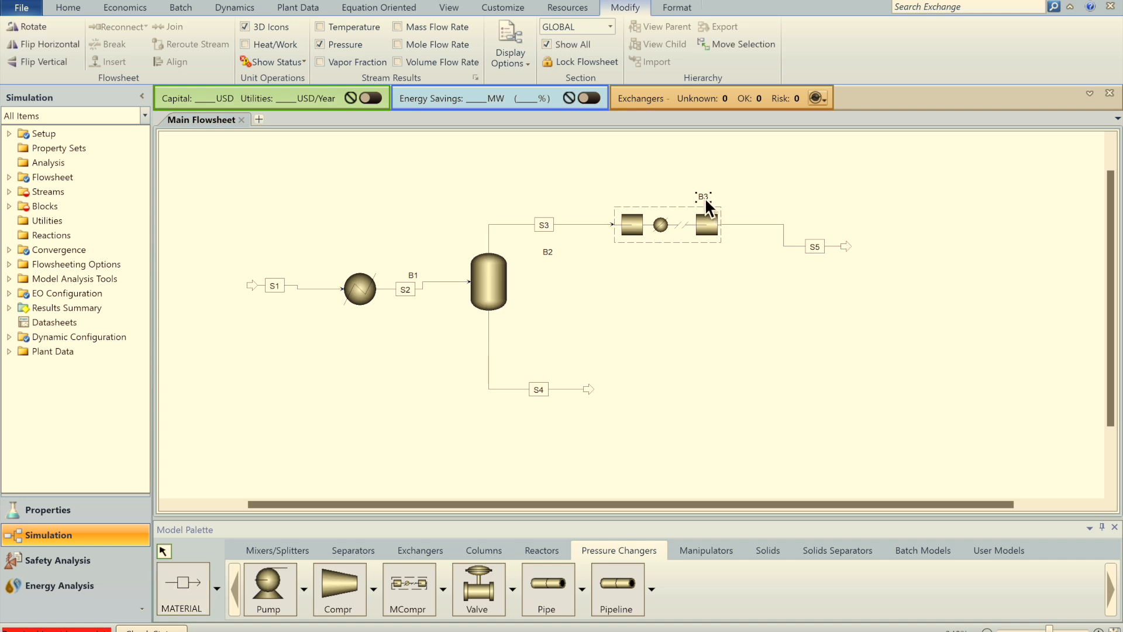
pyautogui.click(705, 198)
pyautogui.write('COMP')
pyautogui.click(714, 287)
pyautogui.moveTo(548, 254); pyautogui.dragTo(524, 273)
pyautogui.click(530, 302)
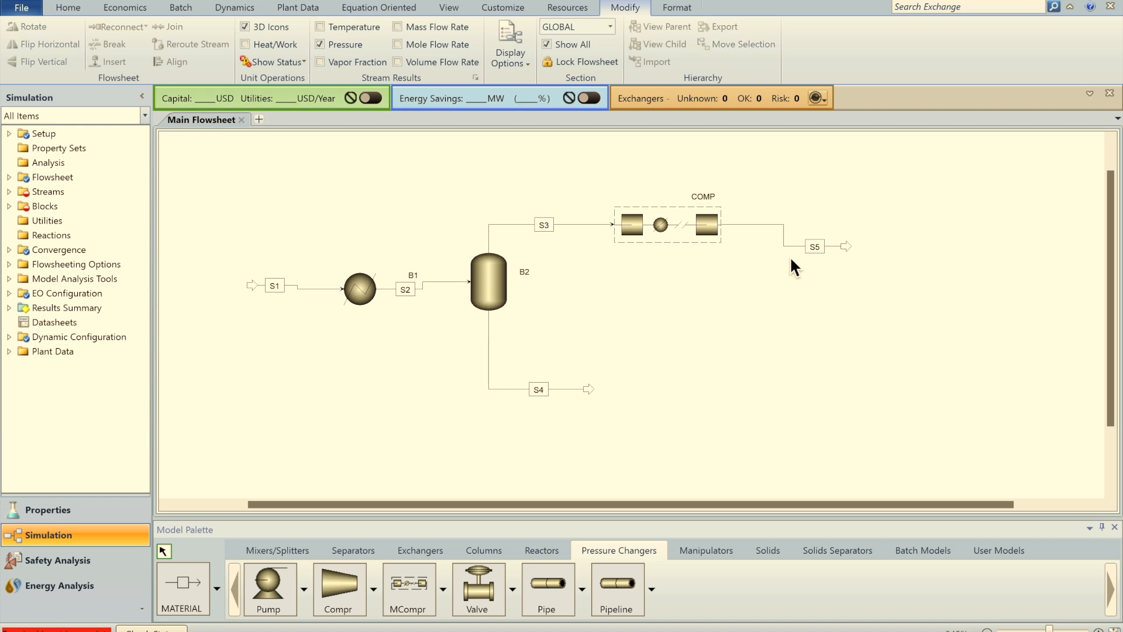
# Step: Rename product stream S5 to P
pyautogui.click(820, 248)
pyautogui.write('P')
pyautogui.click(754, 348)
# Step: Set feed S1 to 250 C, 1 bar and a mass flow of 1000 kg/hr
pyautogui.click(131, 1)
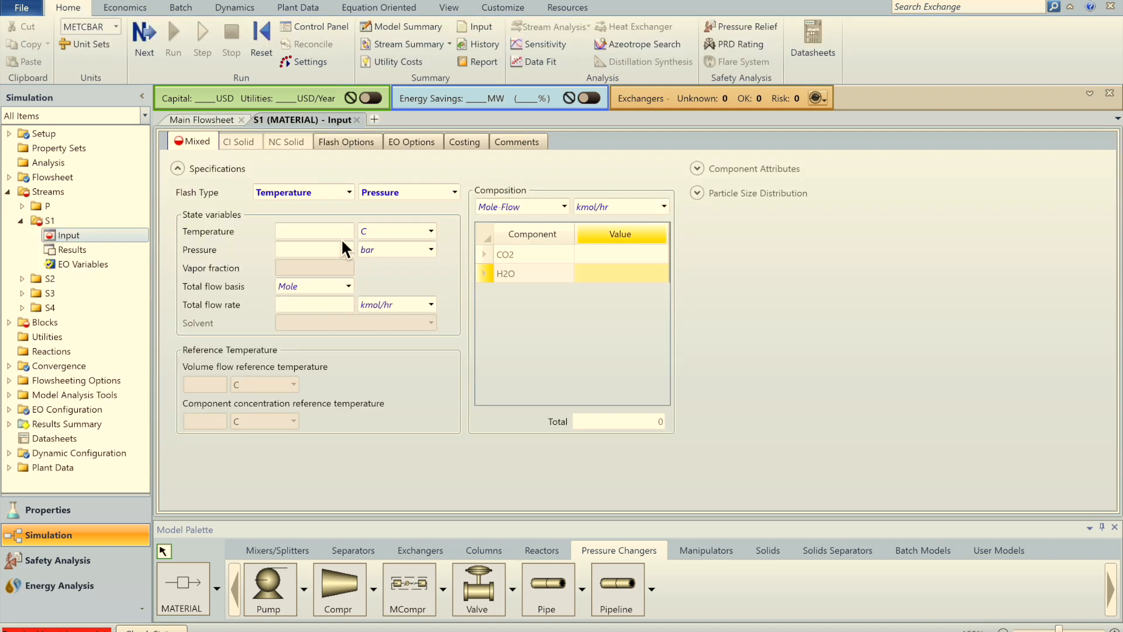
pyautogui.click(335, 230)
pyautogui.write('250')
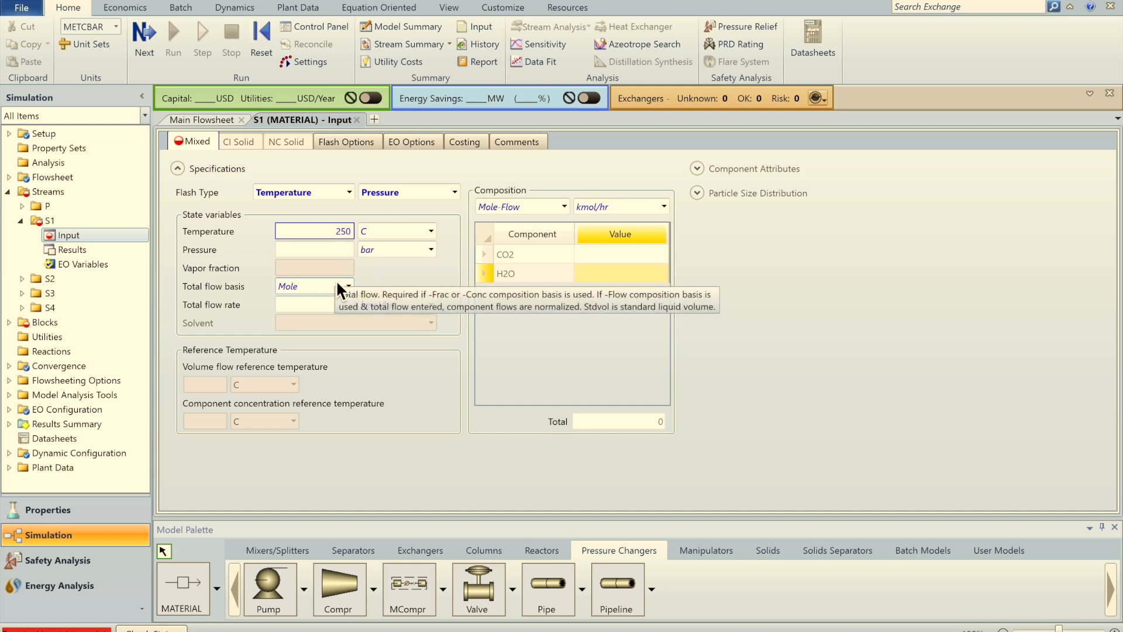
pyautogui.click(343, 254)
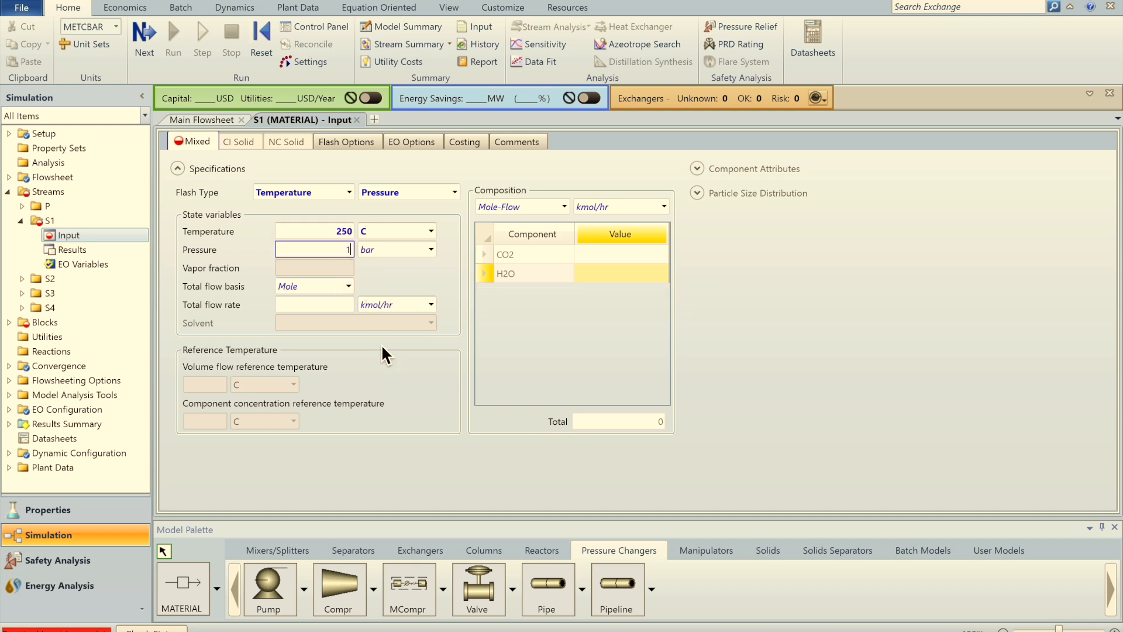
pyautogui.click(349, 286)
pyautogui.click(325, 306)
pyautogui.click(326, 309)
pyautogui.write('1000')
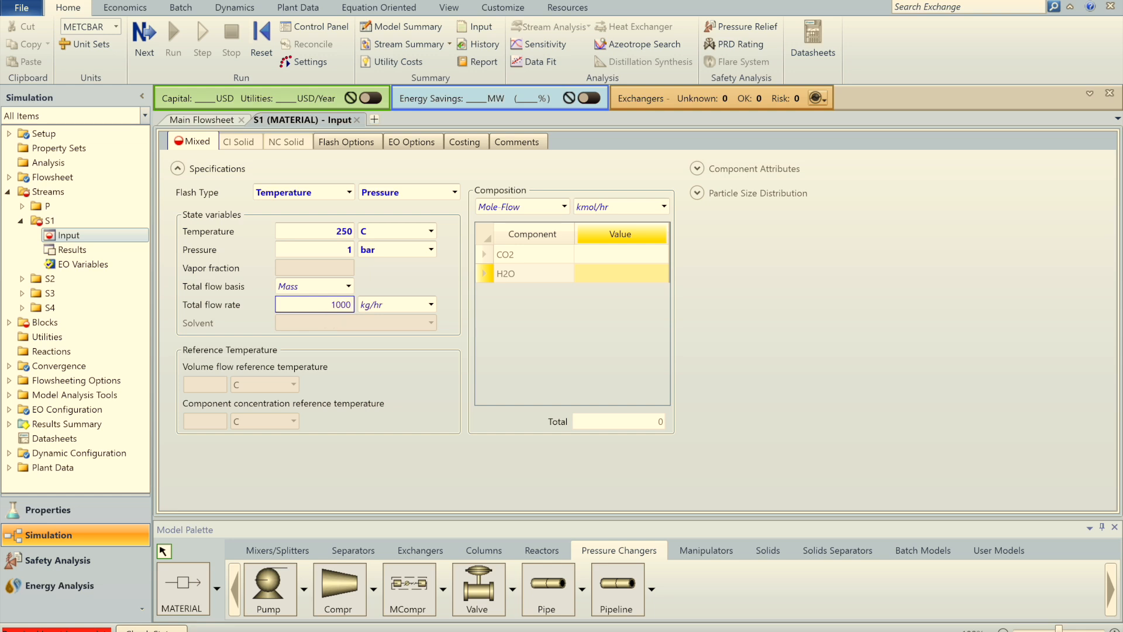
pyautogui.press('Return')
# Step: Give S1 a mole-fraction composition of 0.85 CO2 and 0.15 H2O
pyautogui.click(565, 206)
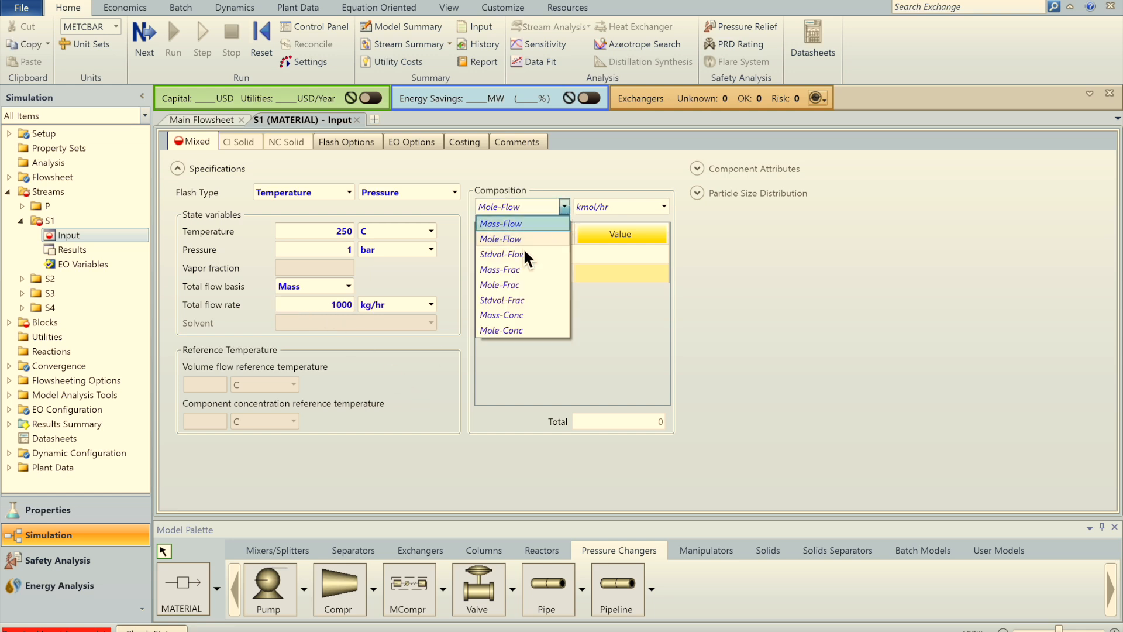
pyautogui.click(507, 284)
pyautogui.write('0.85')
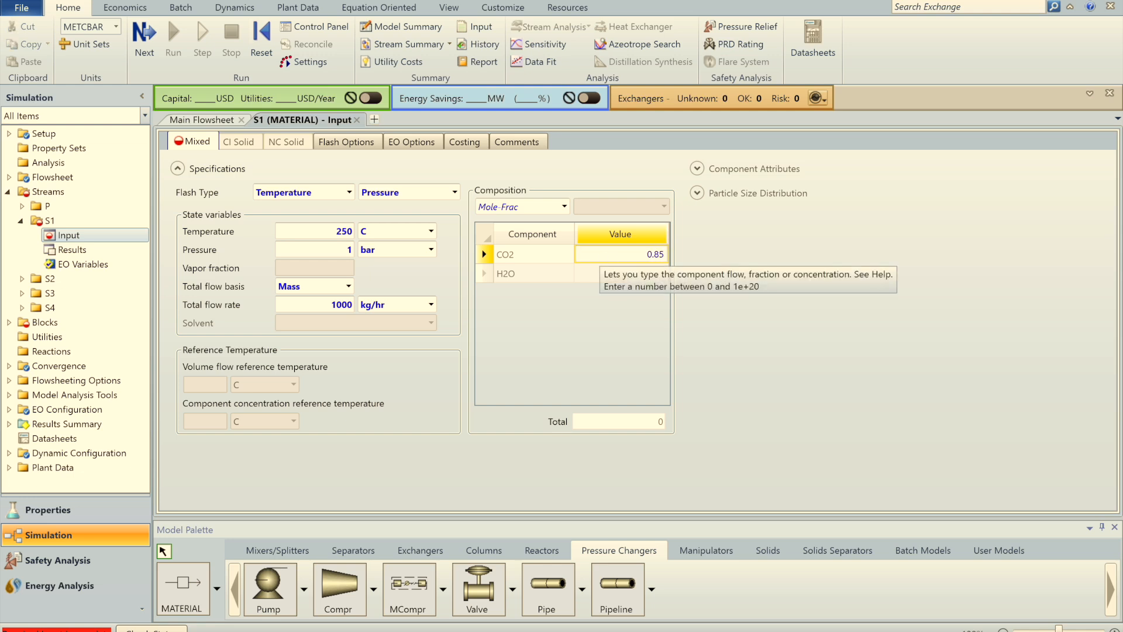
pyautogui.click(590, 278)
pyautogui.write('0.15')
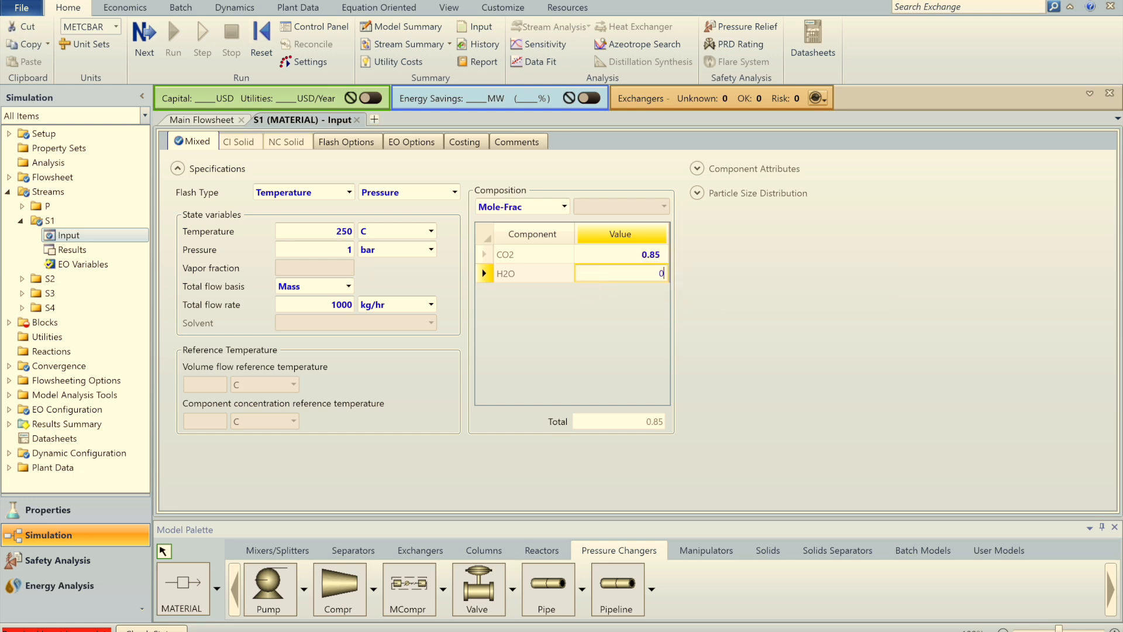
pyautogui.click(527, 402)
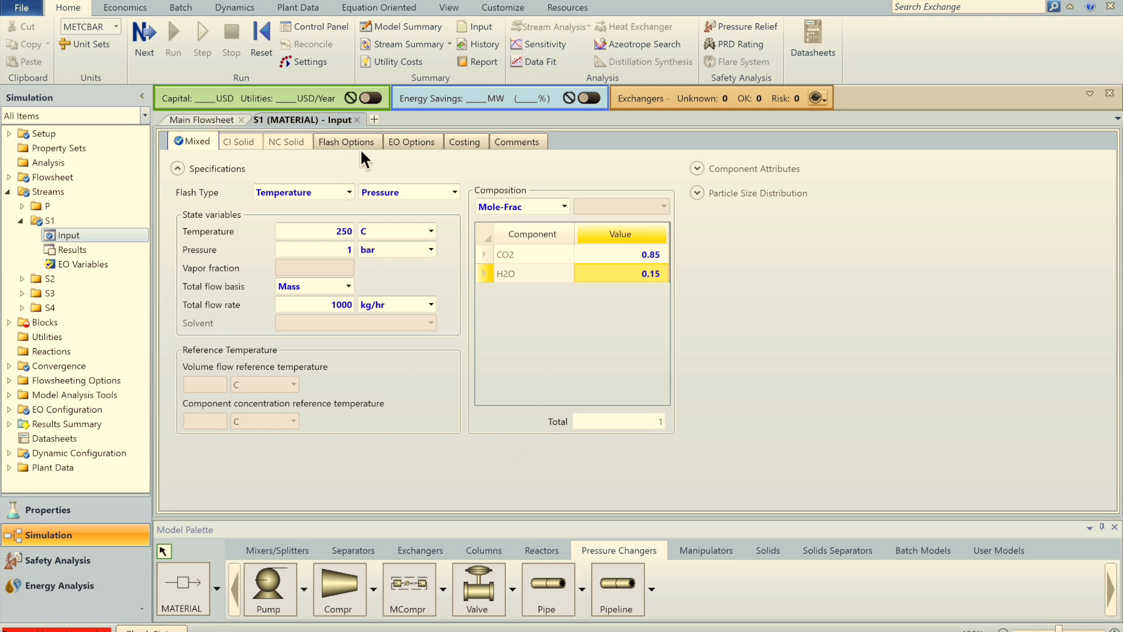
pyautogui.click(144, 35)
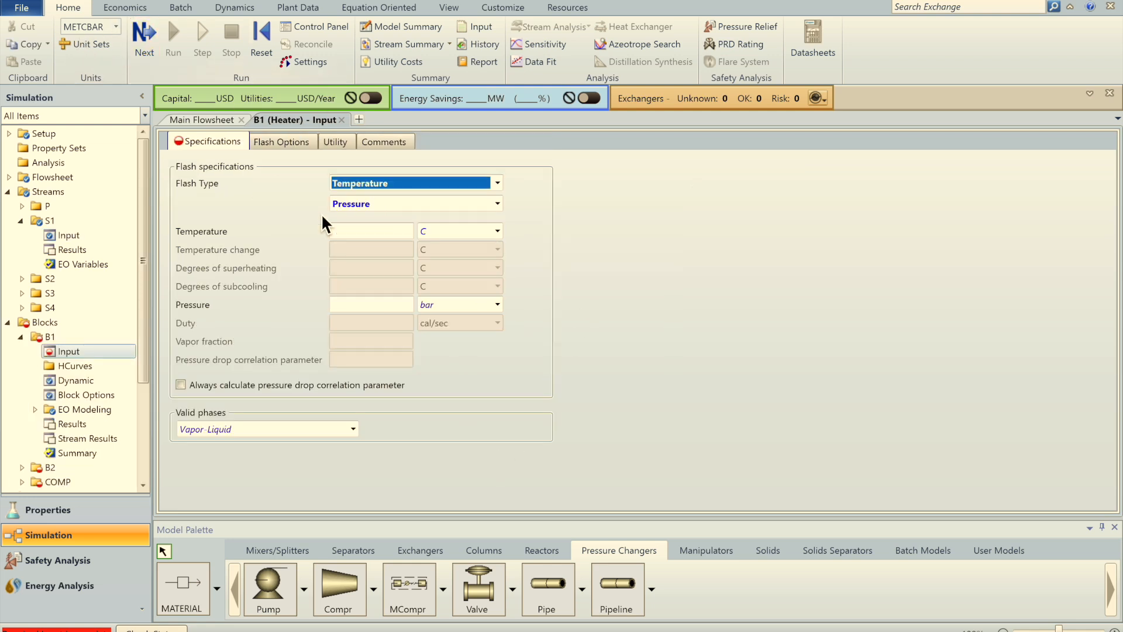
# Step: Set heater B1's outlet to 32 C with 0 bar pressure
pyautogui.click(374, 234)
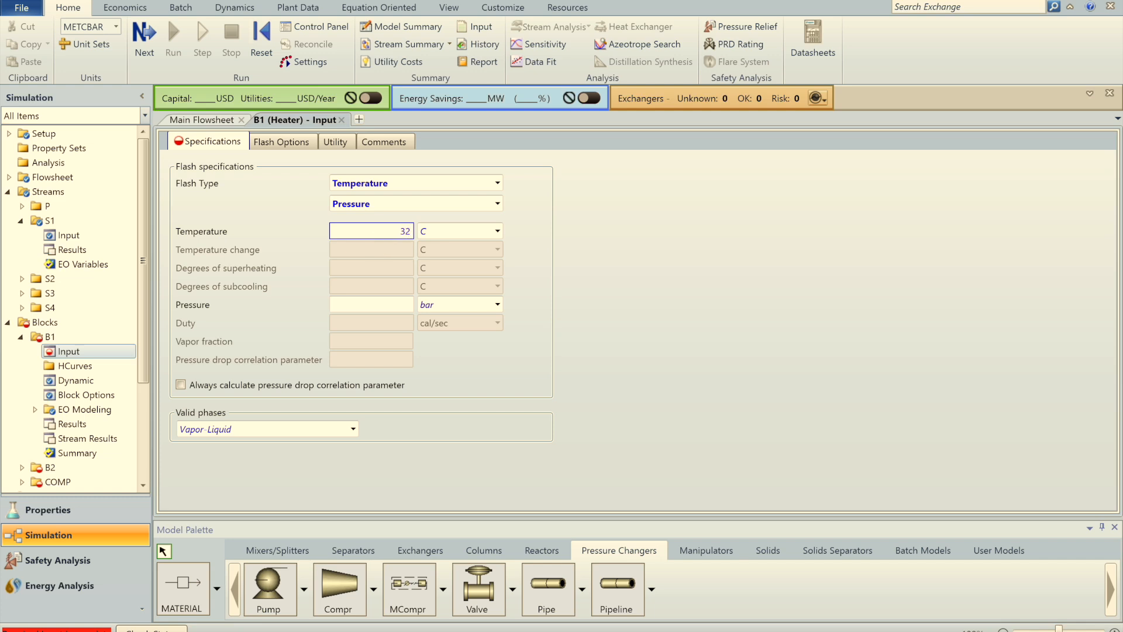
pyautogui.write('32')
pyautogui.click(390, 307)
pyautogui.write('0')
pyautogui.press('Return')
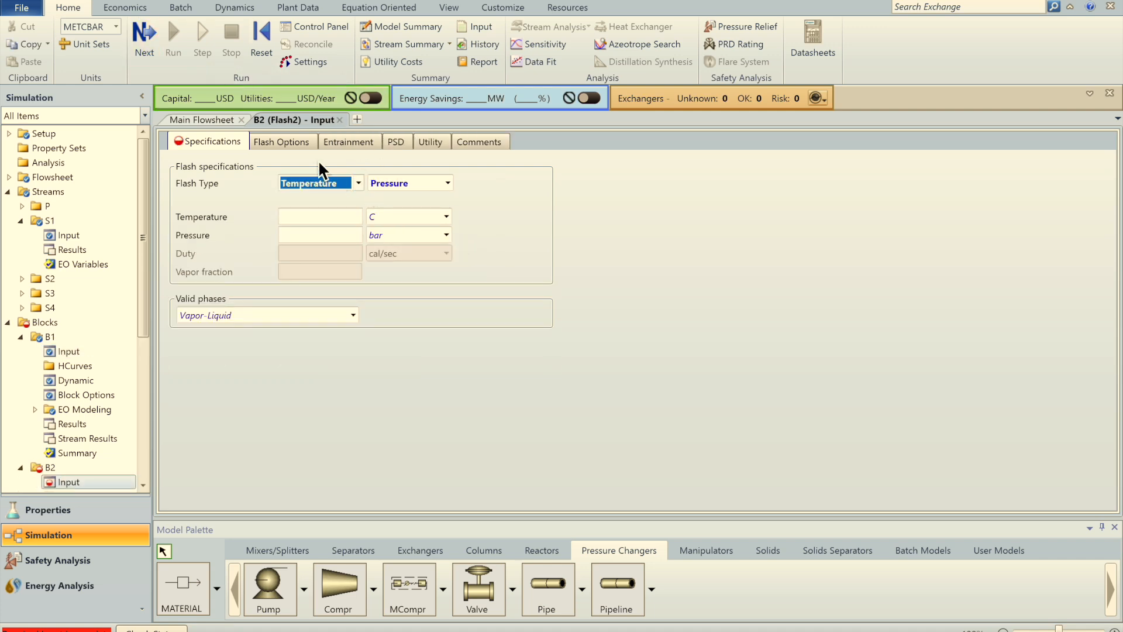
# Step: Specify flash drum B2 by pressure 0 bar and duty 0 cal/sec
pyautogui.click(358, 183)
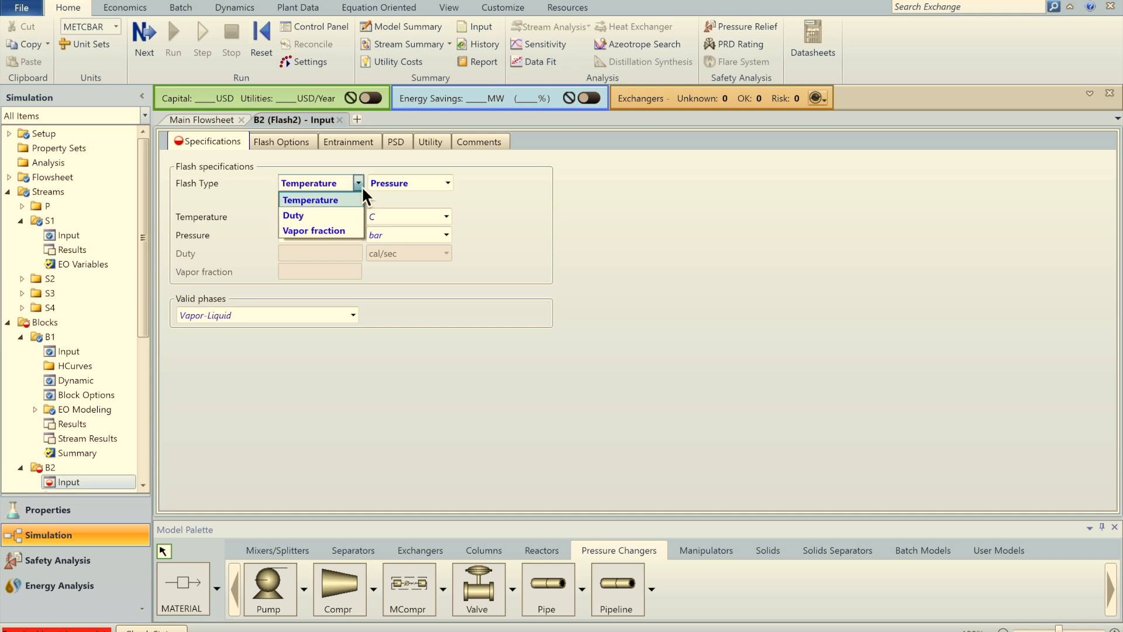
pyautogui.click(323, 214)
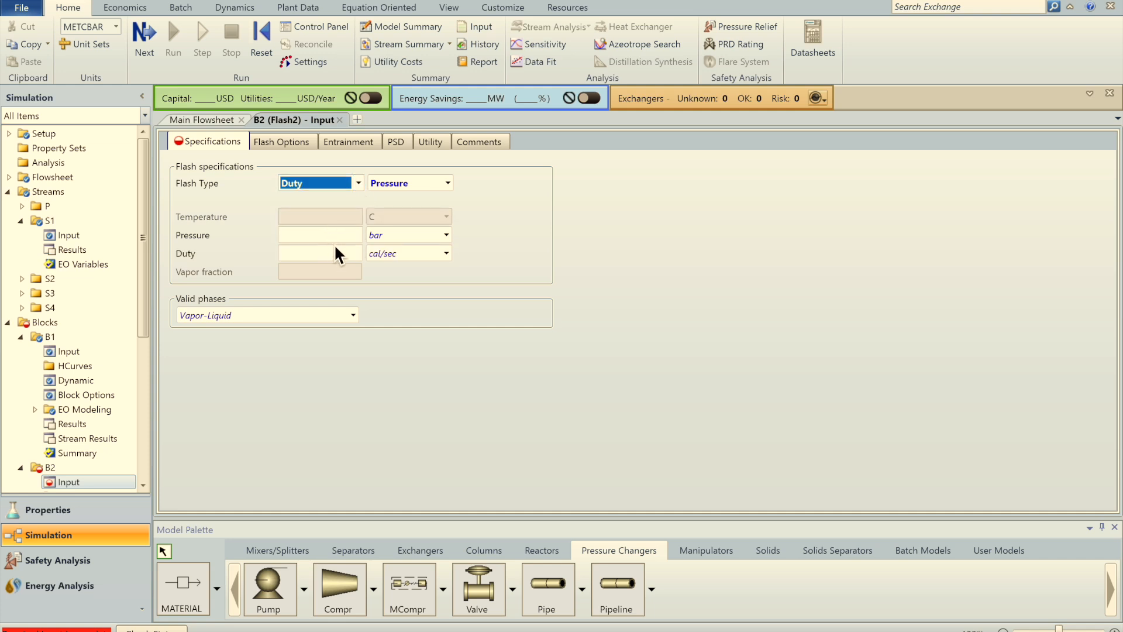
pyautogui.press('Tab')
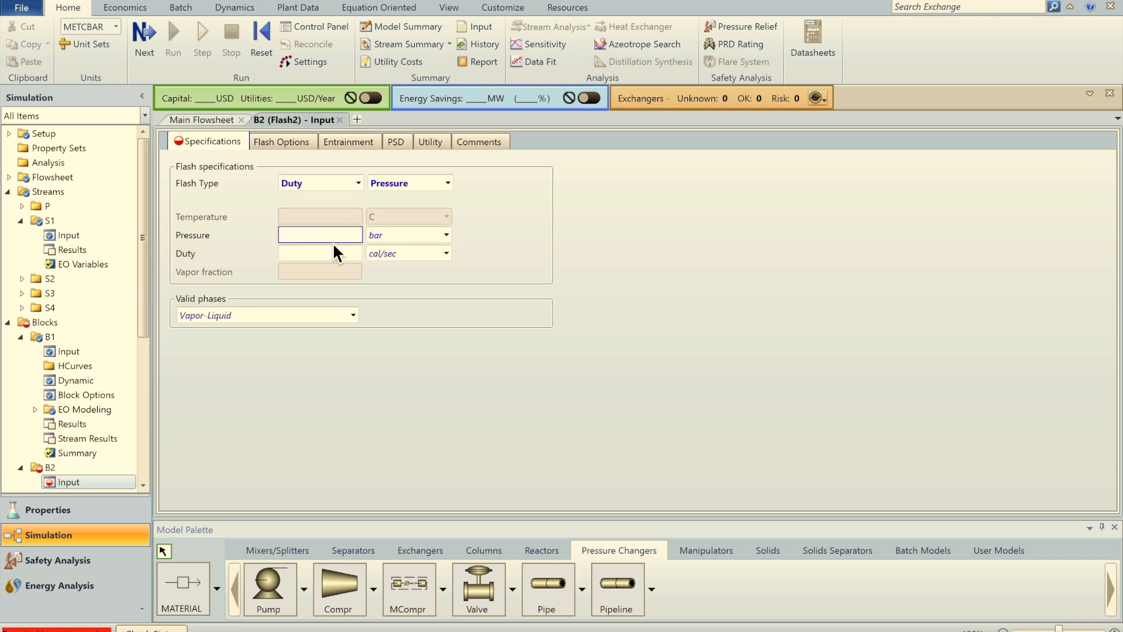
pyautogui.click(337, 254)
pyautogui.click(478, 373)
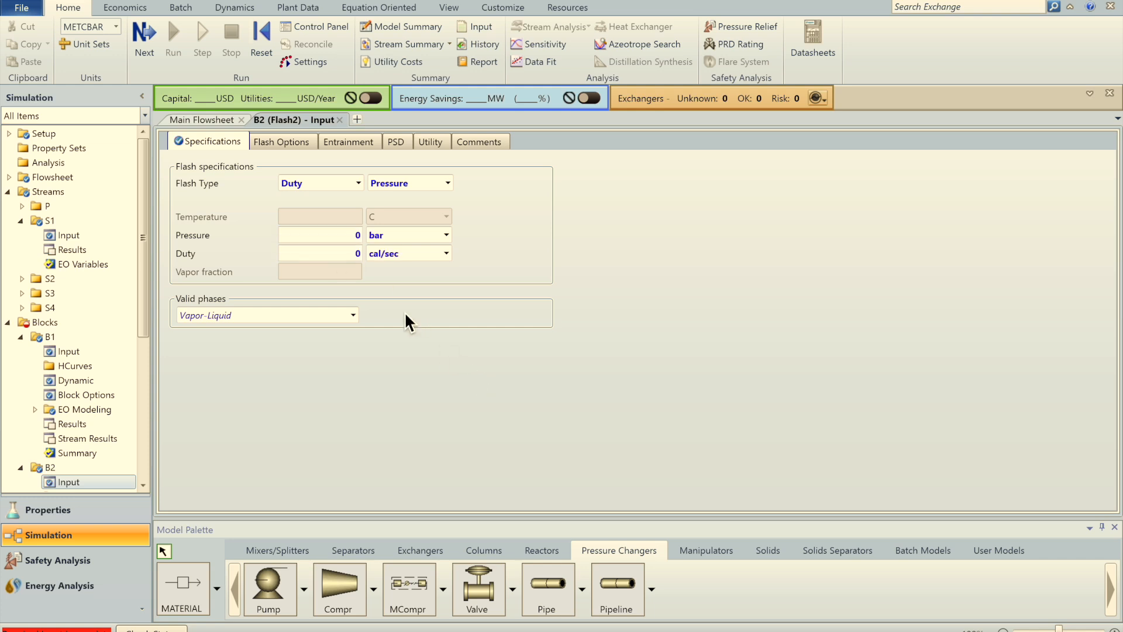
# Step: Close B2's form and set COMP to 3 isentropic stages with per-stage discharge conditions
pyautogui.click(339, 120)
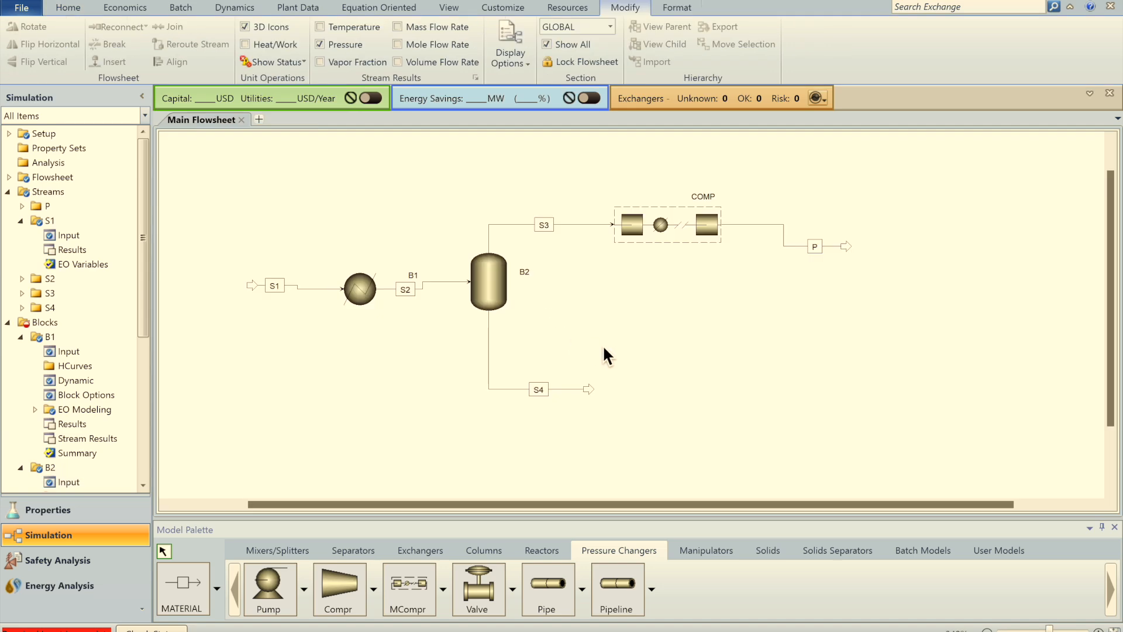
pyautogui.click(131, 1)
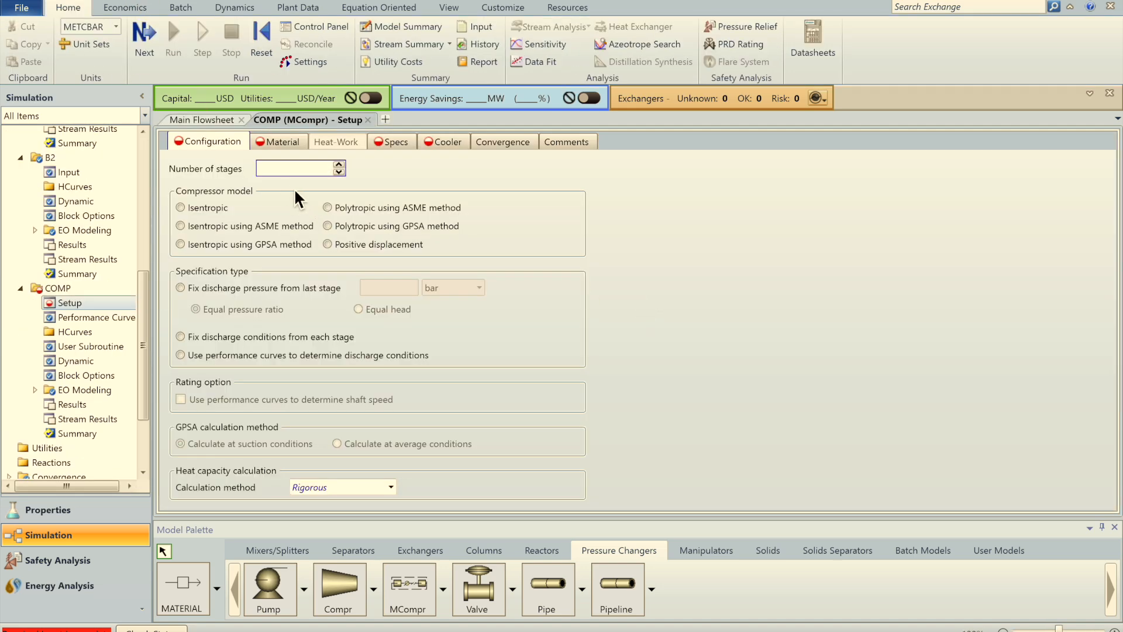
pyautogui.write('3')
pyautogui.click(182, 208)
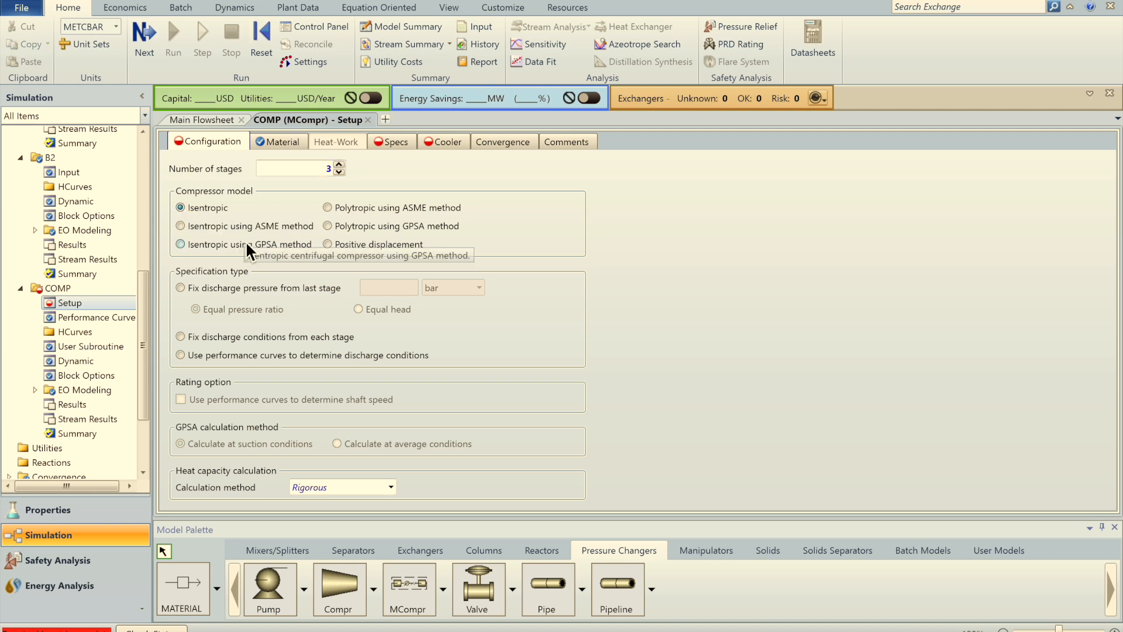
pyautogui.click(183, 337)
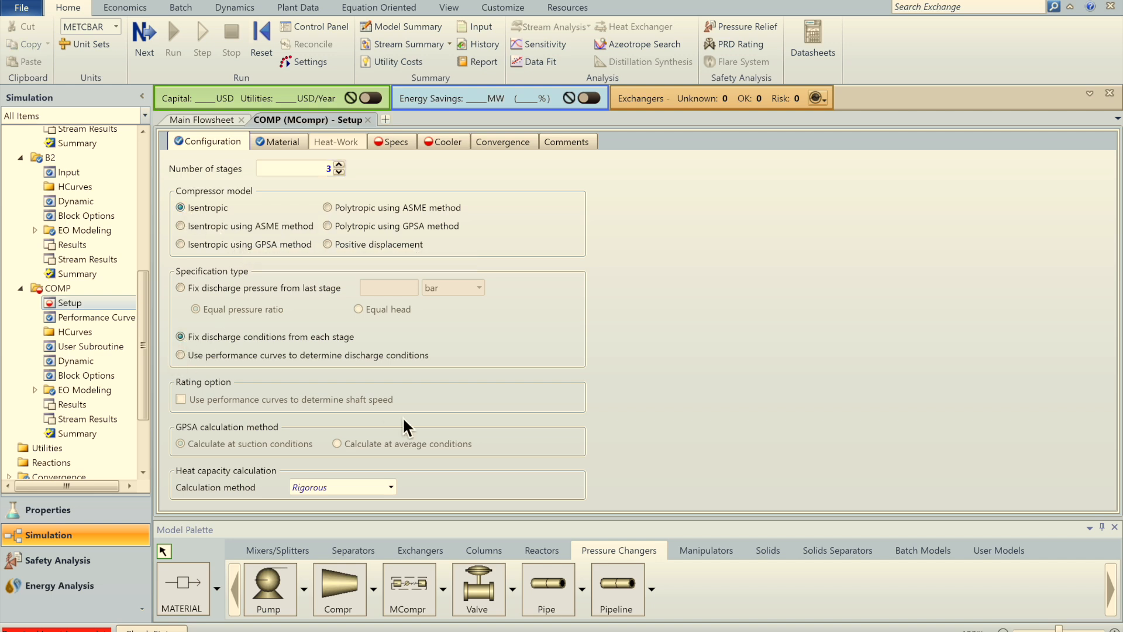
pyautogui.click(287, 147)
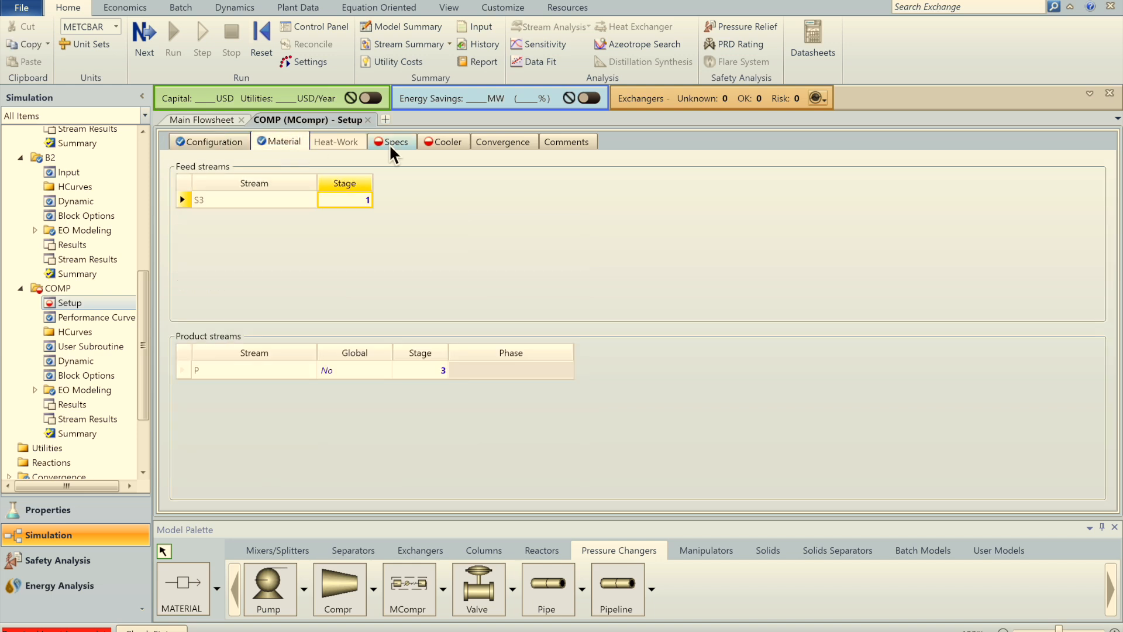
pyautogui.click(216, 121)
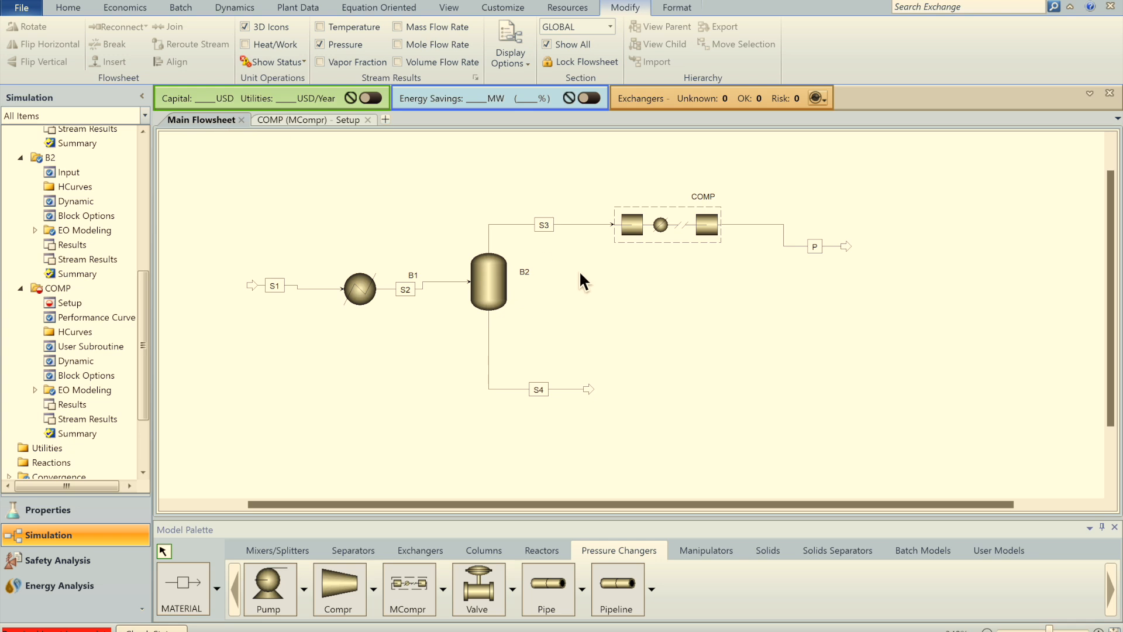
# Step: Draw outlet streams S6 and S7 from COMP's lower ports into open space
pyautogui.click(192, 580)
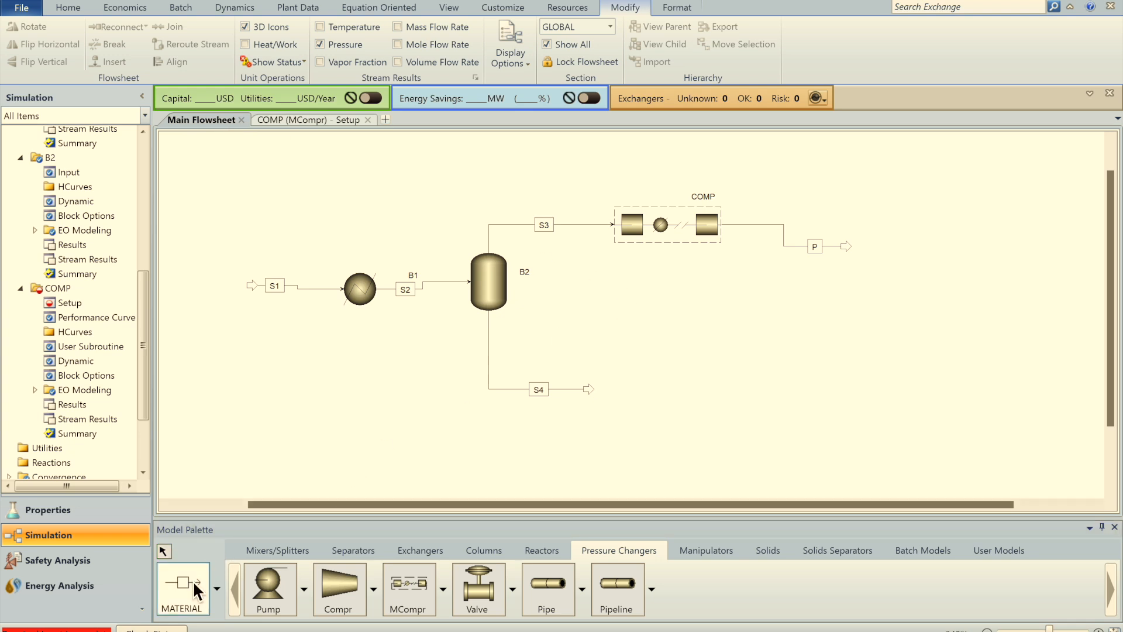
pyautogui.click(662, 248)
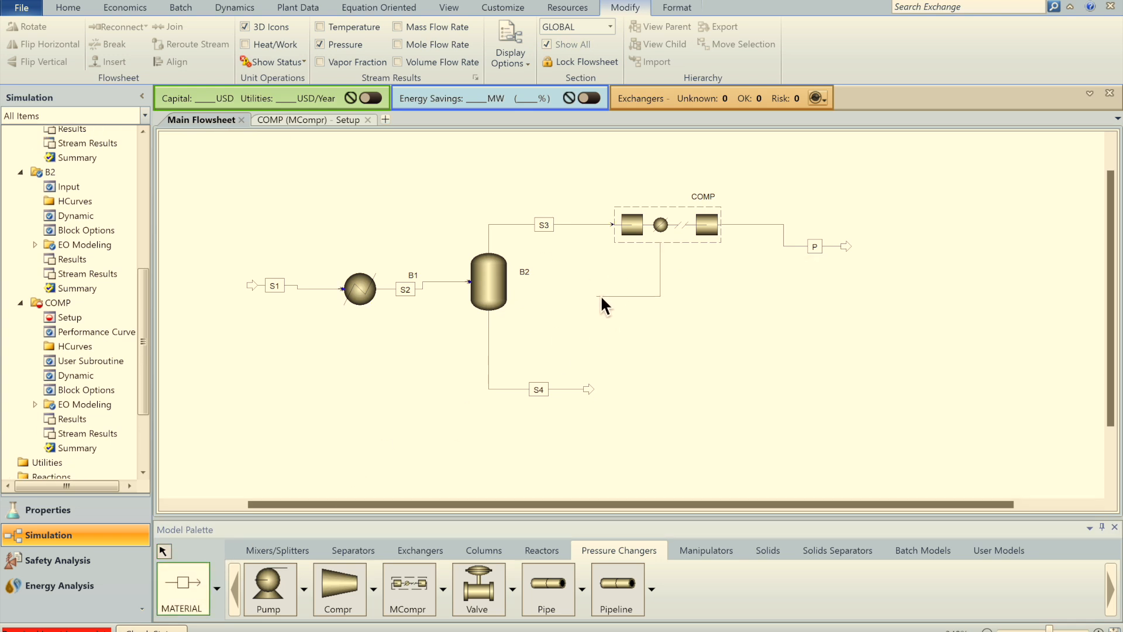
pyautogui.click(662, 247)
pyautogui.click(604, 347)
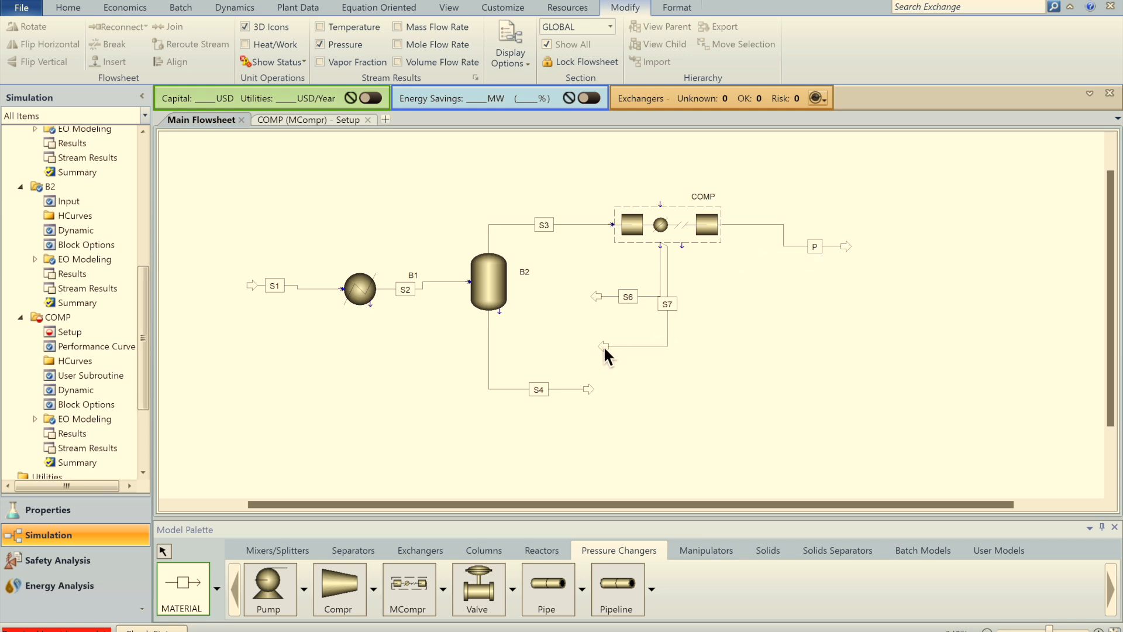
# Step: Cancel the extra stream being drawn and reposition the S7 label
pyautogui.click(662, 247)
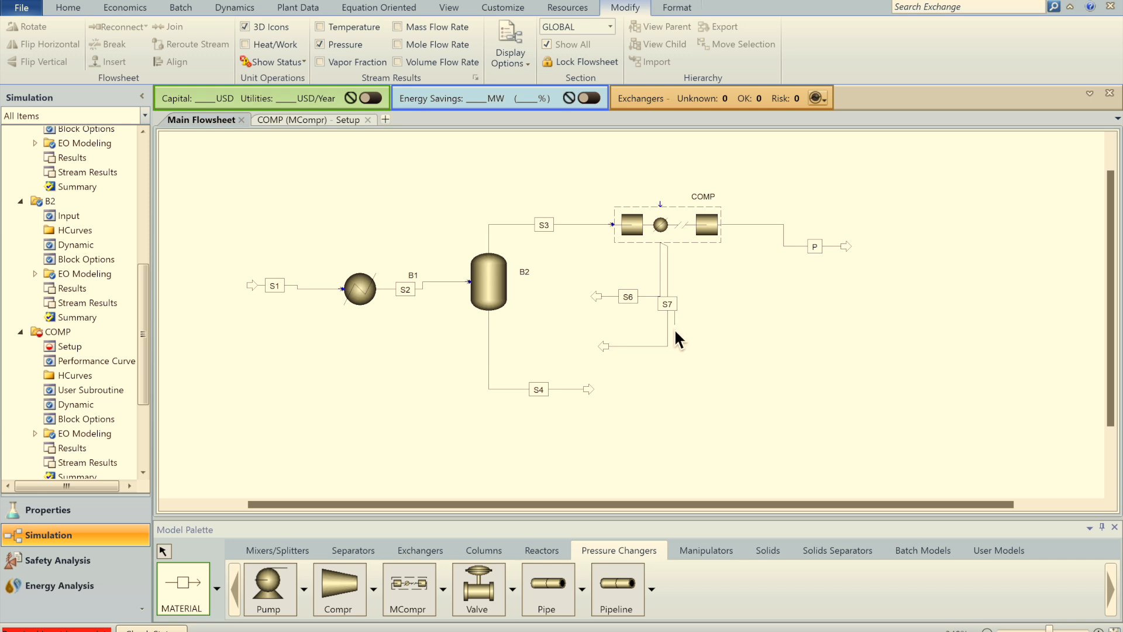
pyautogui.press('Escape')
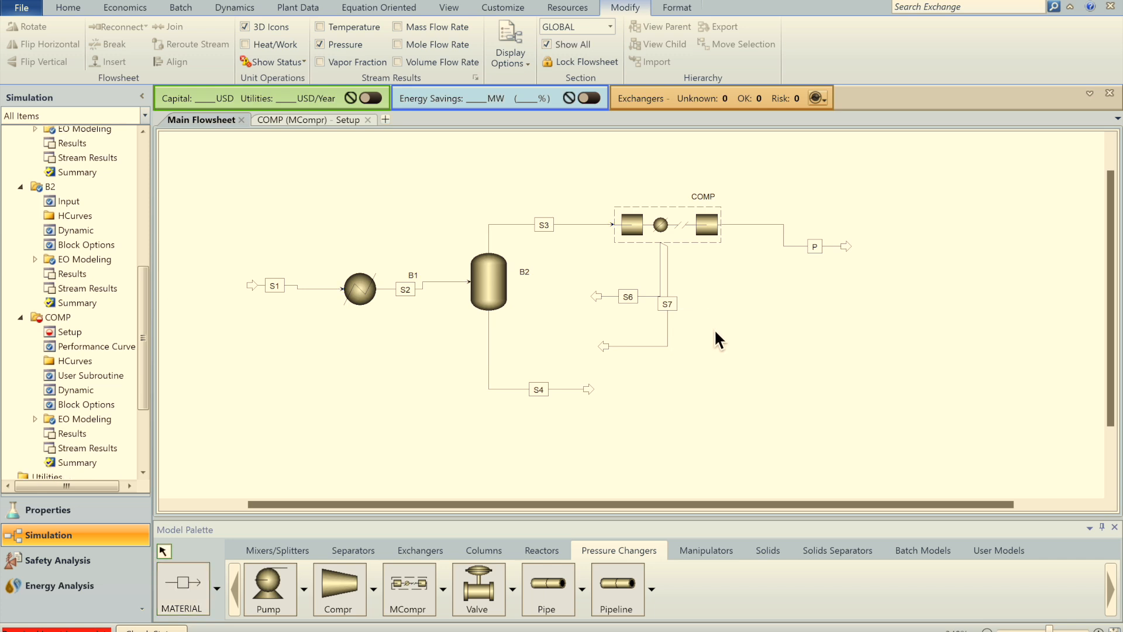
pyautogui.moveTo(674, 339); pyautogui.dragTo(673, 338)
pyautogui.click(732, 250)
# Step: On COMP's Material tab, draw S6 from stage 2 and S7 from stage 1, both Total liquid
pyautogui.click(690, 239)
pyautogui.doubleClick(651, 241)
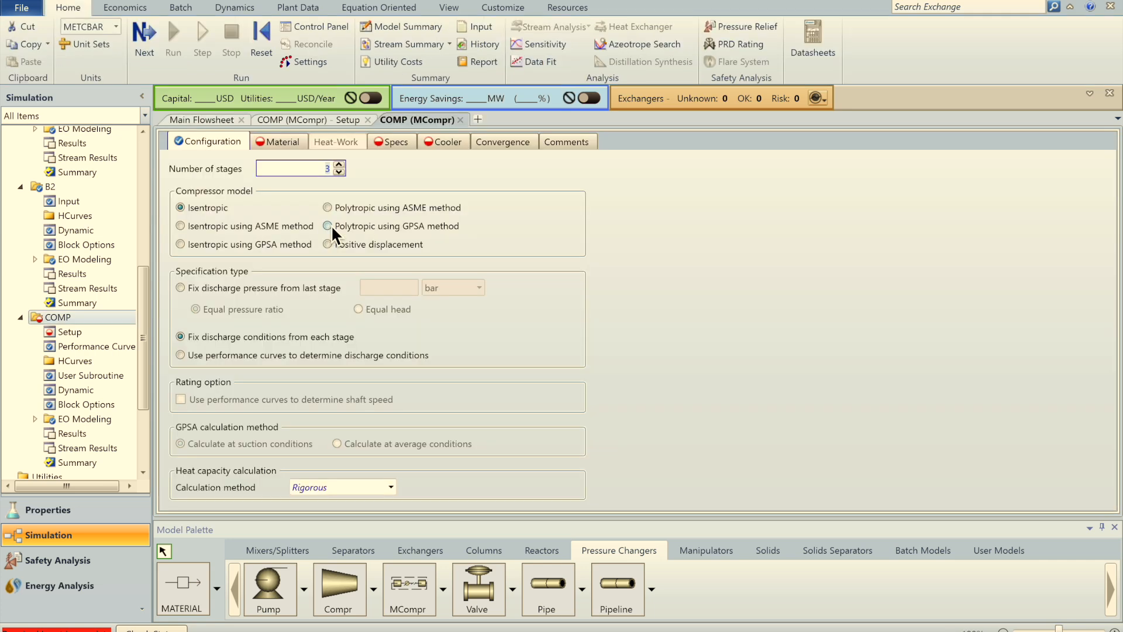
pyautogui.click(296, 144)
pyautogui.click(441, 388)
pyautogui.click(442, 386)
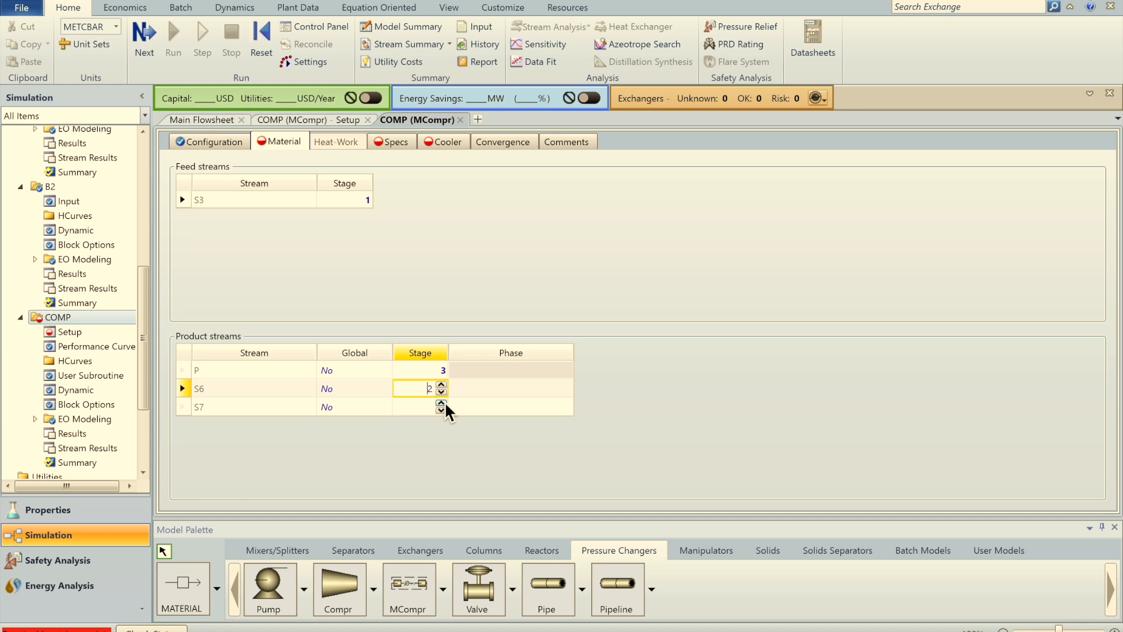
pyautogui.click(442, 411)
pyautogui.click(493, 409)
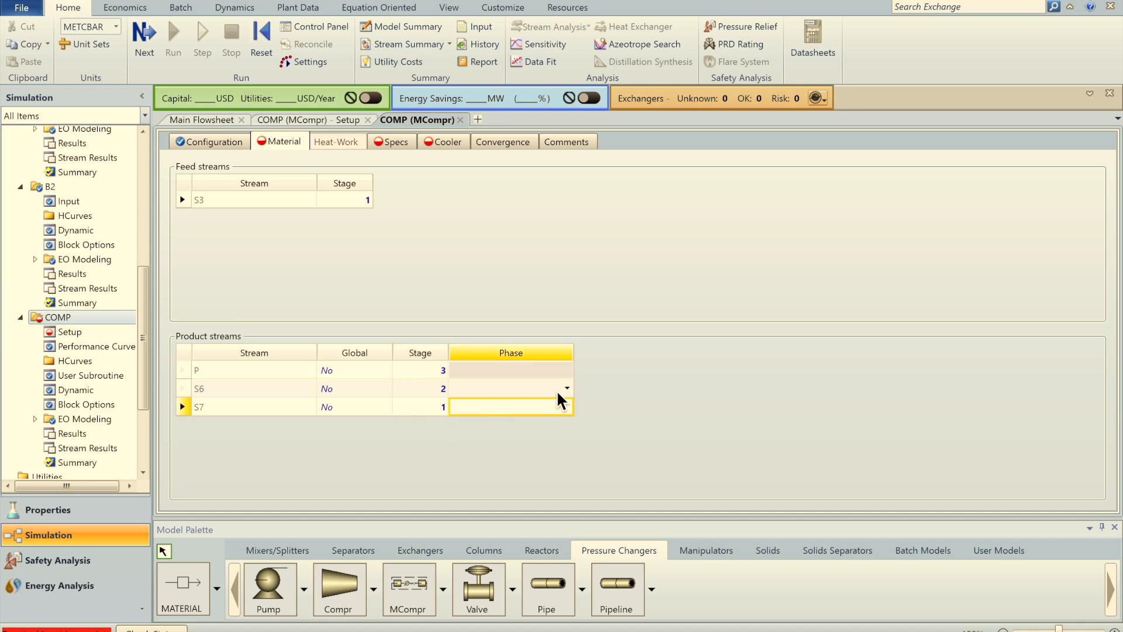
pyautogui.click(567, 388)
pyautogui.click(515, 406)
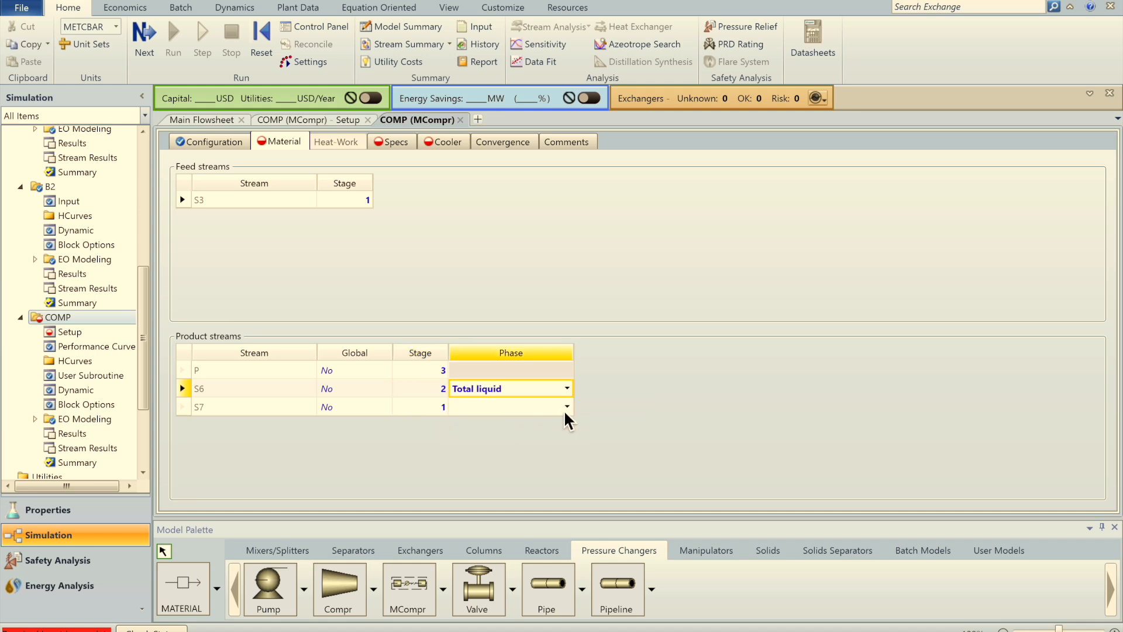
pyautogui.click(567, 408)
pyautogui.click(563, 424)
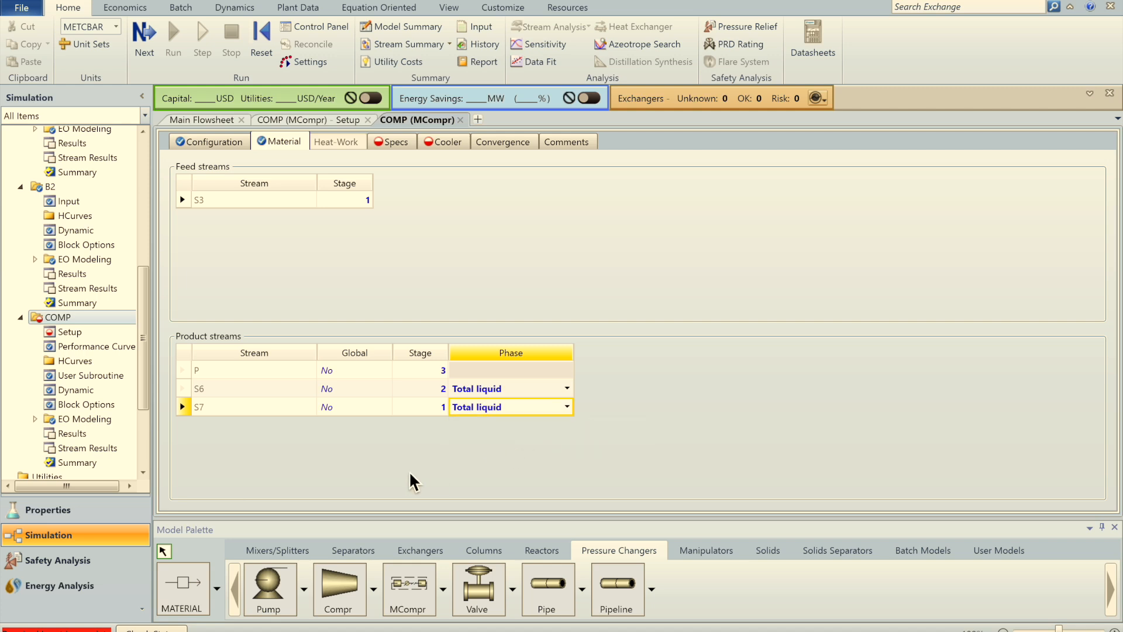
# Step: On COMP's Specs tab, add specification columns for stages 1, 2 and 3
pyautogui.click(395, 141)
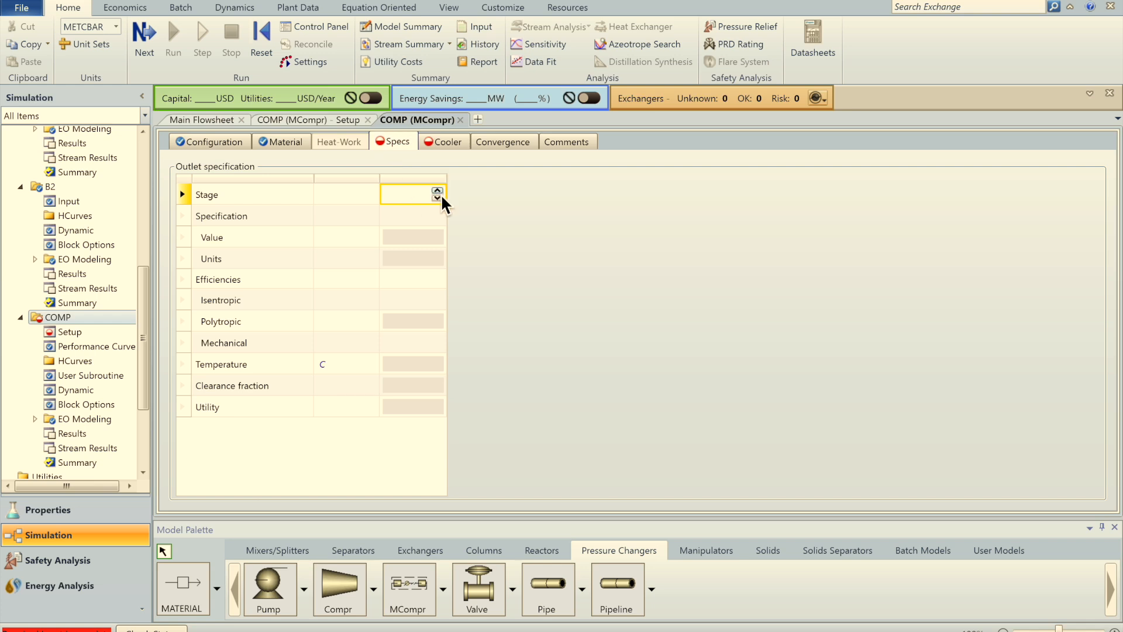
pyautogui.click(440, 195)
pyautogui.click(493, 195)
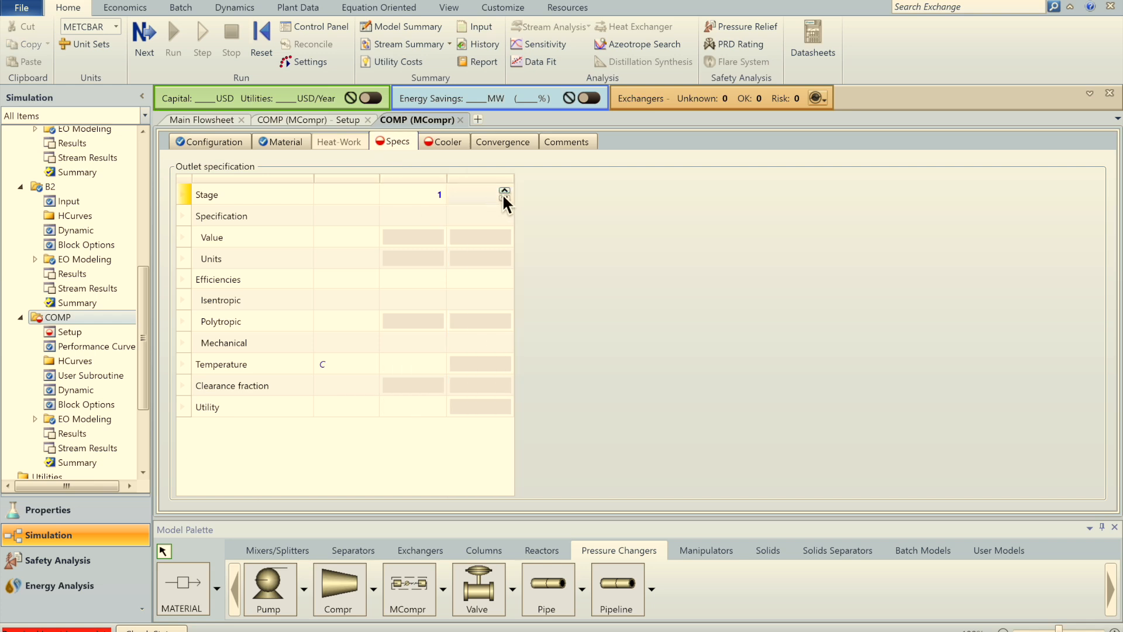
pyautogui.click(506, 192)
pyautogui.click(505, 192)
pyautogui.click(505, 192)
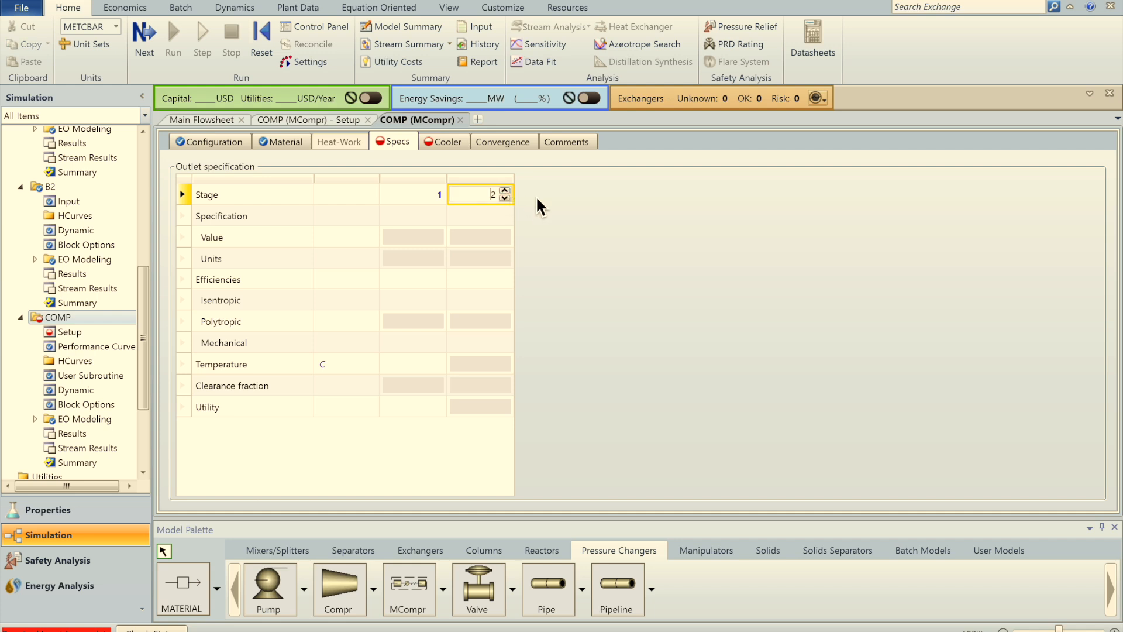
pyautogui.click(573, 203)
pyautogui.click(576, 200)
pyautogui.click(574, 198)
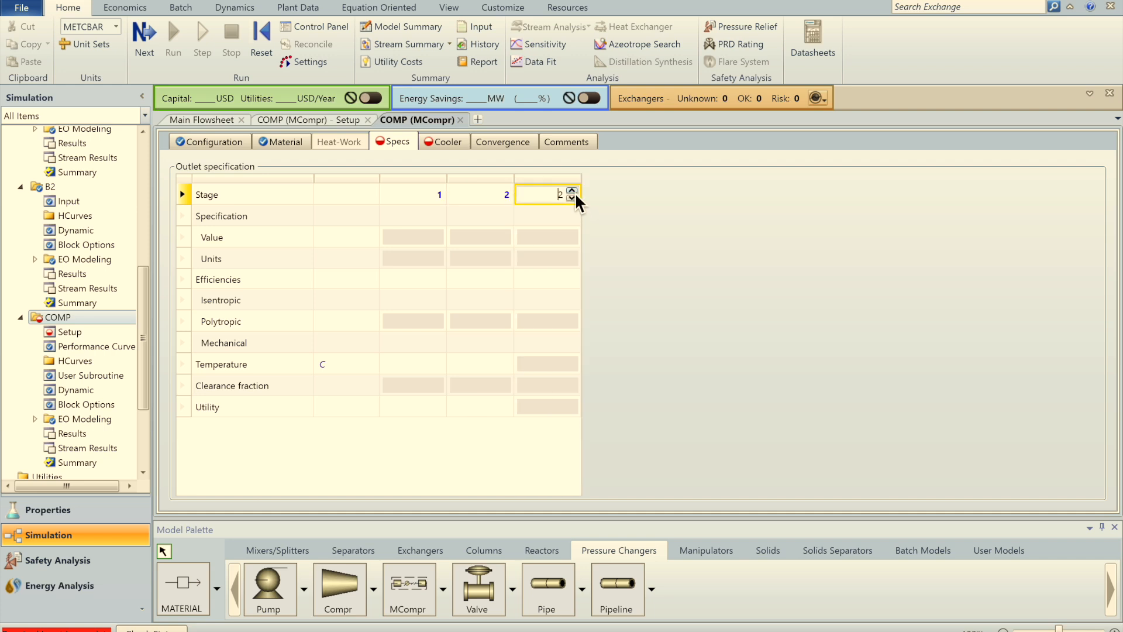
pyautogui.click(441, 217)
# Step: Specify discharge pressures of 2, 8 and 18 bar for stages 1–3
pyautogui.click(438, 216)
pyautogui.click(410, 233)
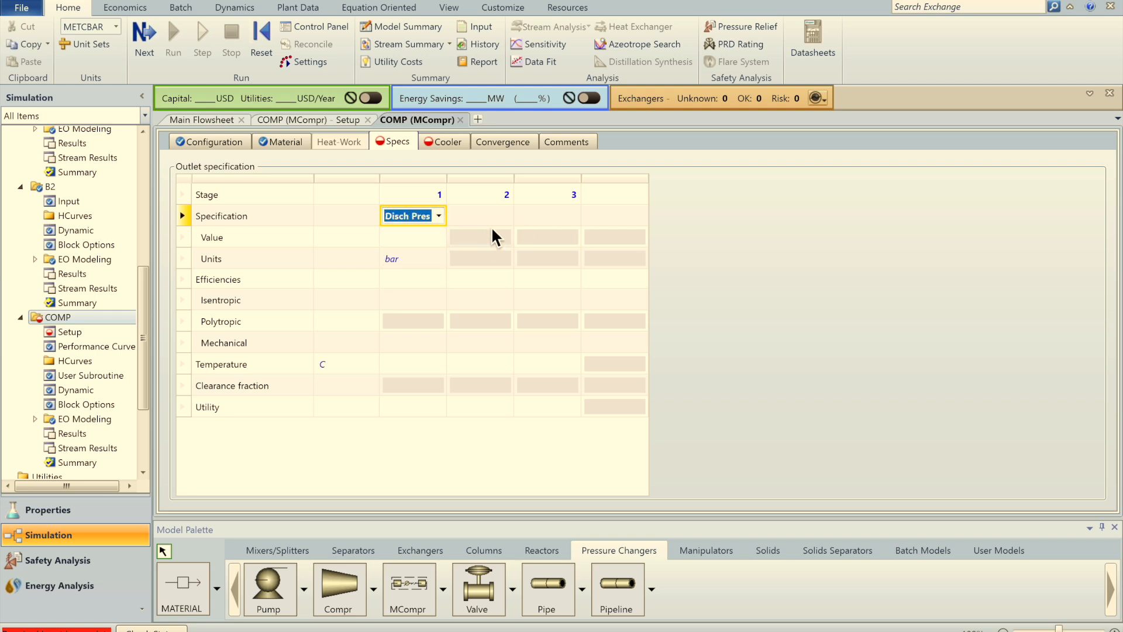
pyautogui.click(480, 216)
pyautogui.click(506, 216)
pyautogui.click(487, 233)
pyautogui.click(562, 218)
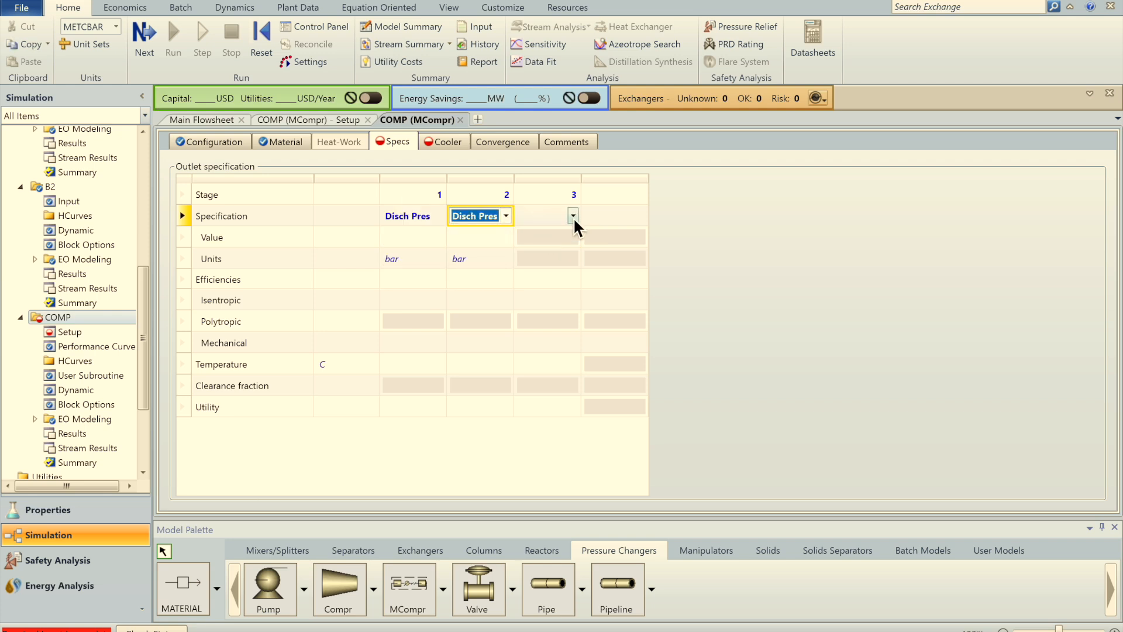
pyautogui.click(573, 216)
pyautogui.click(548, 230)
pyautogui.click(434, 239)
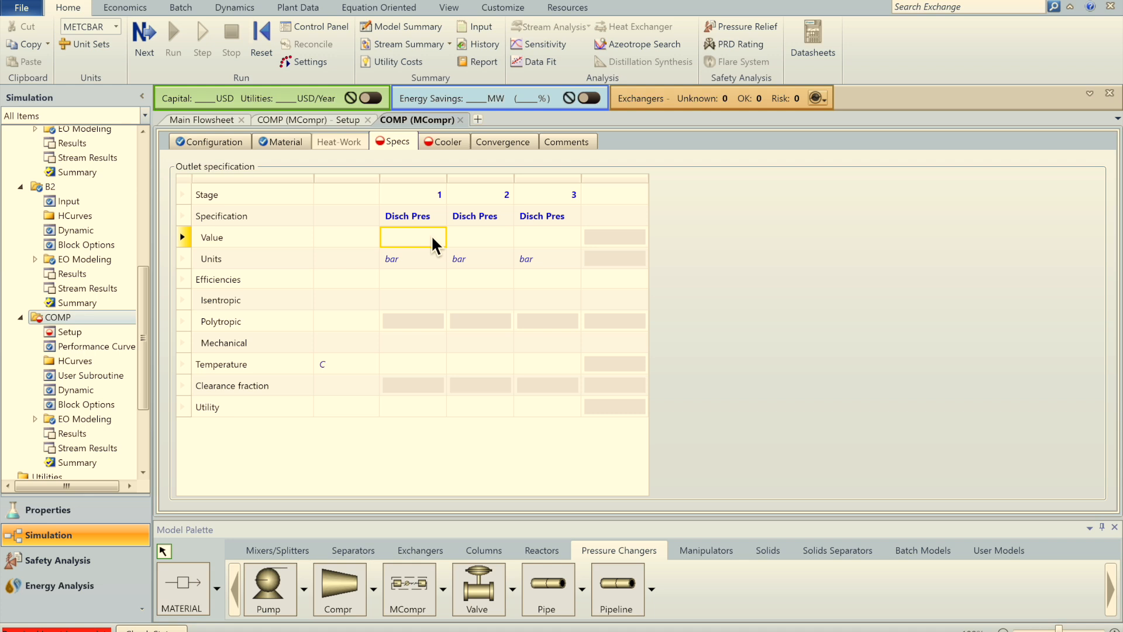
pyautogui.write('2')
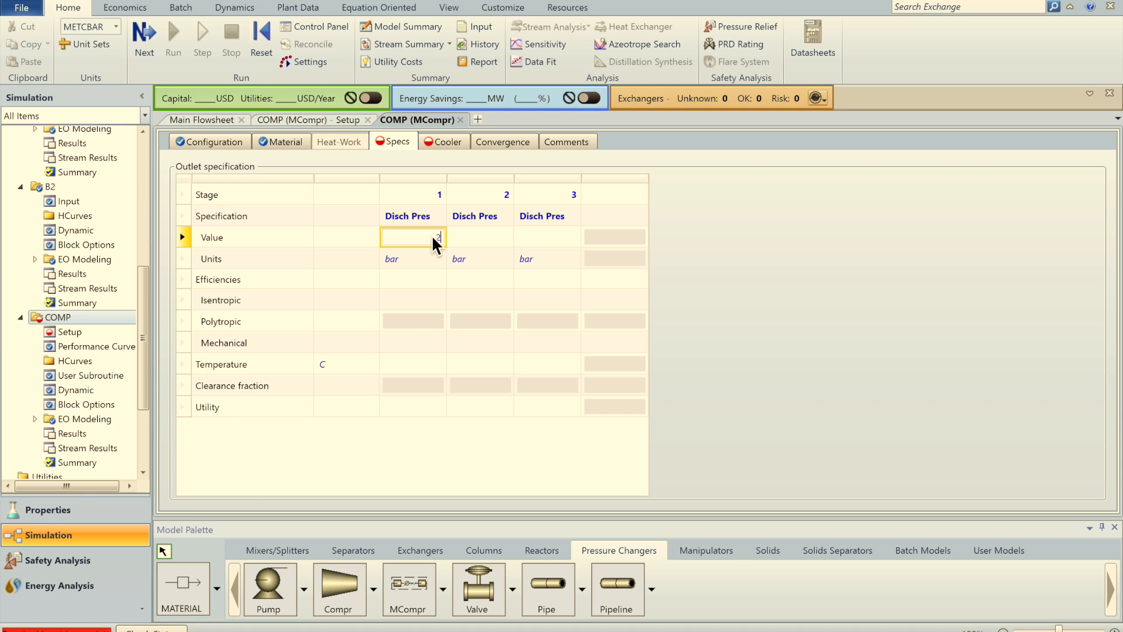
pyautogui.click(482, 240)
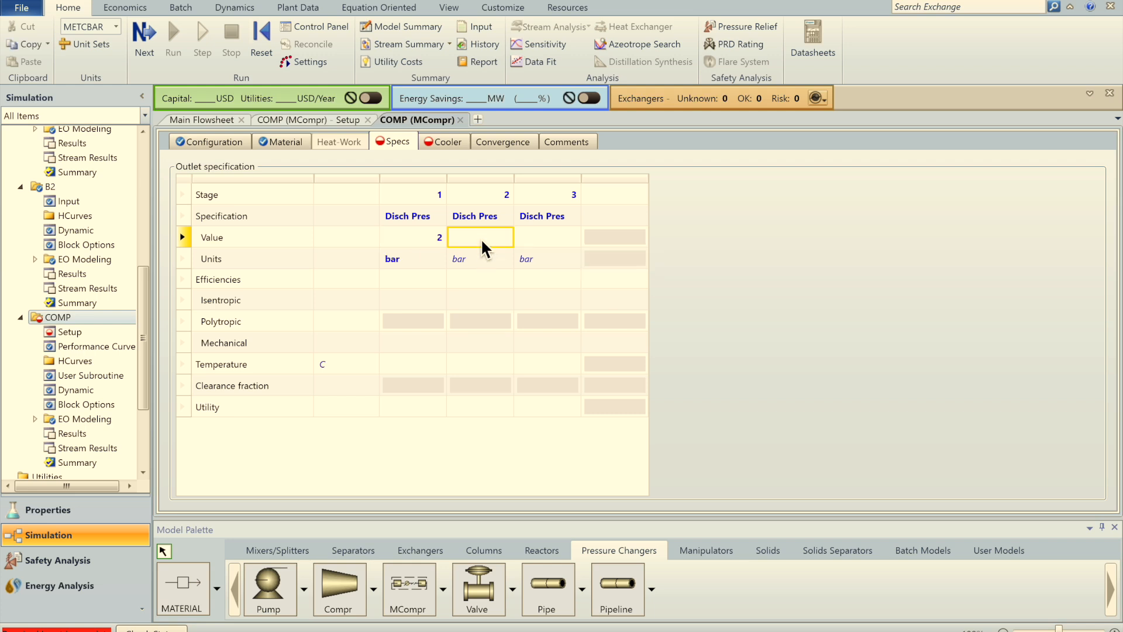
pyautogui.click(552, 244)
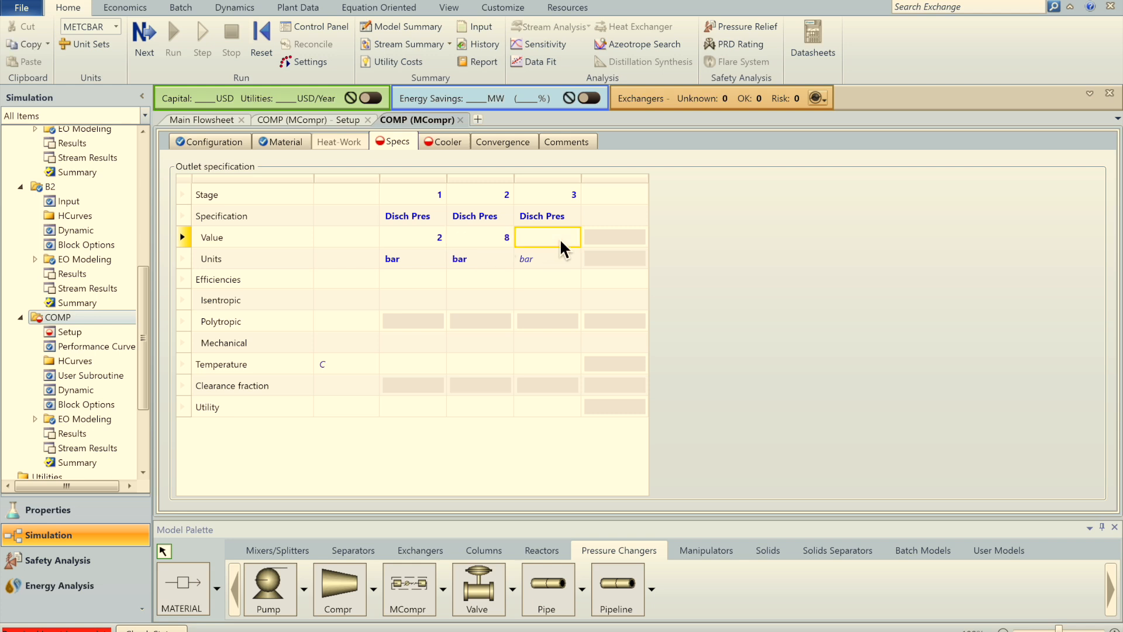
pyautogui.write('18')
pyautogui.press('Return')
# Step: Set isentropic efficiency 0.85 and mechanical efficiency 0.9 for all three stages
pyautogui.click(430, 300)
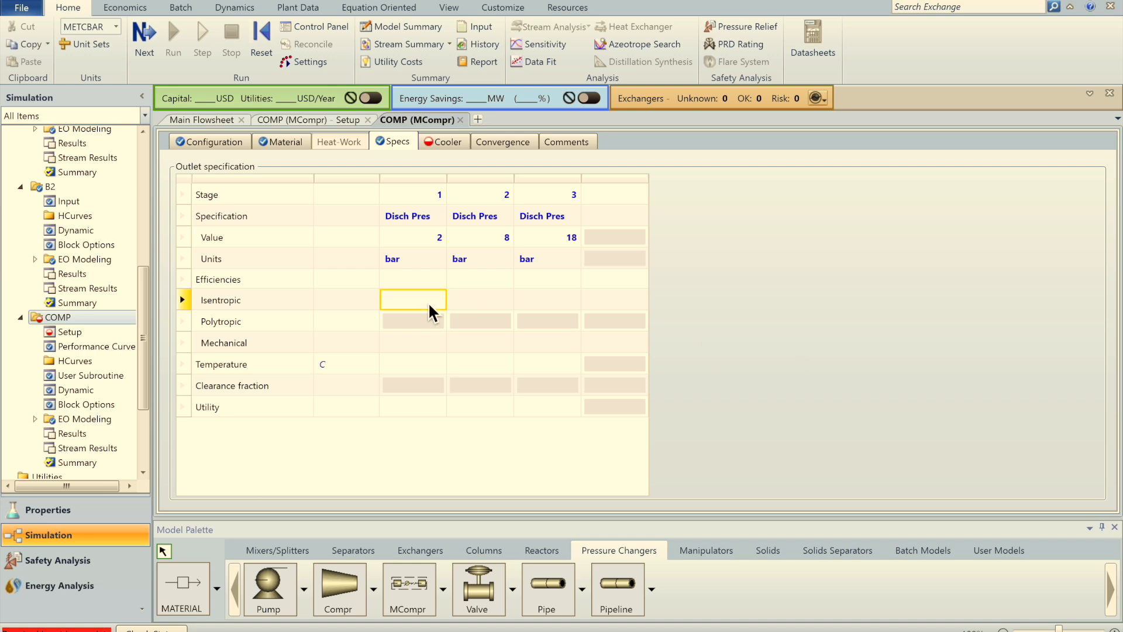
pyautogui.write('0.85')
pyautogui.click(502, 305)
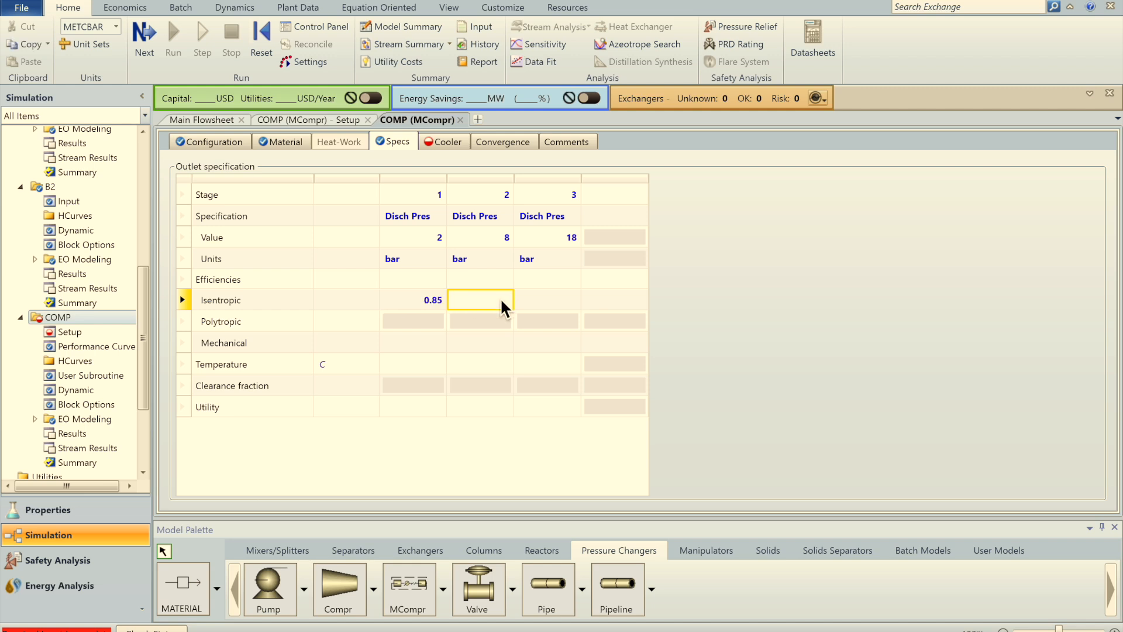
pyautogui.write('0.85')
pyautogui.click(533, 302)
pyautogui.write('0.85')
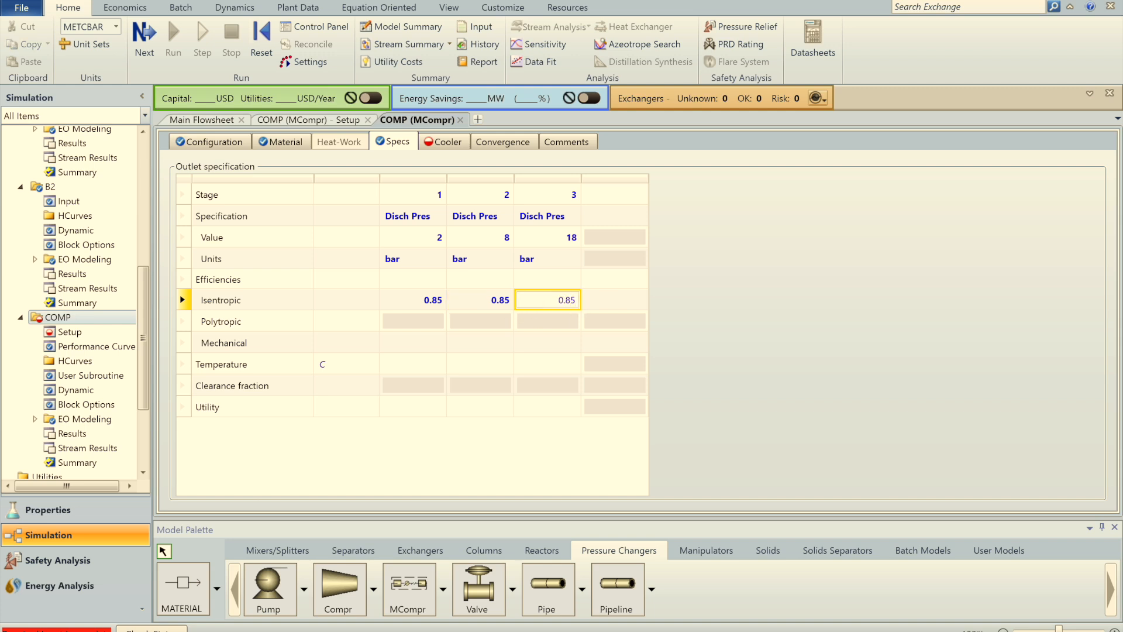
pyautogui.click(412, 343)
pyautogui.write('0.9')
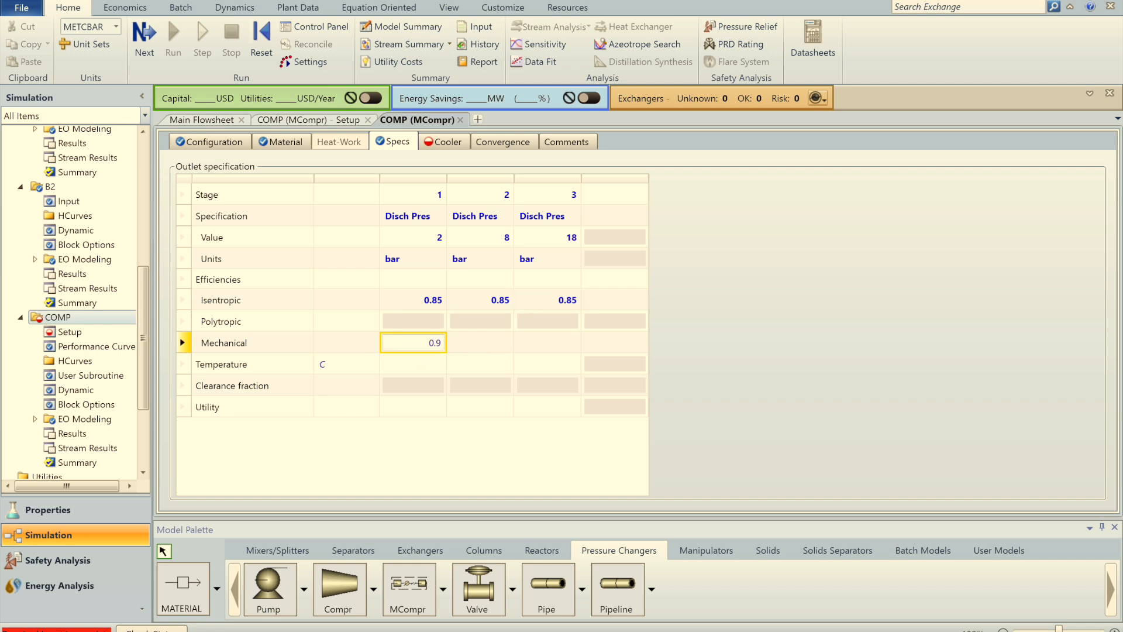
pyautogui.click(485, 347)
pyautogui.write('0.9')
pyautogui.click(530, 354)
pyautogui.write('0.9')
pyautogui.press('Return')
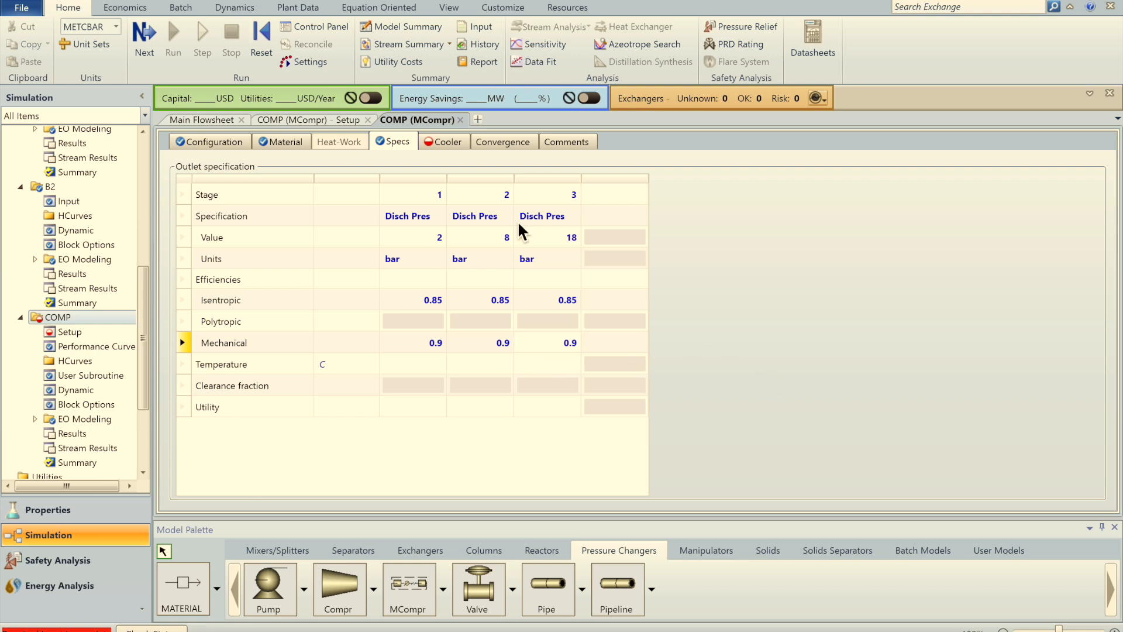
pyautogui.click(447, 155)
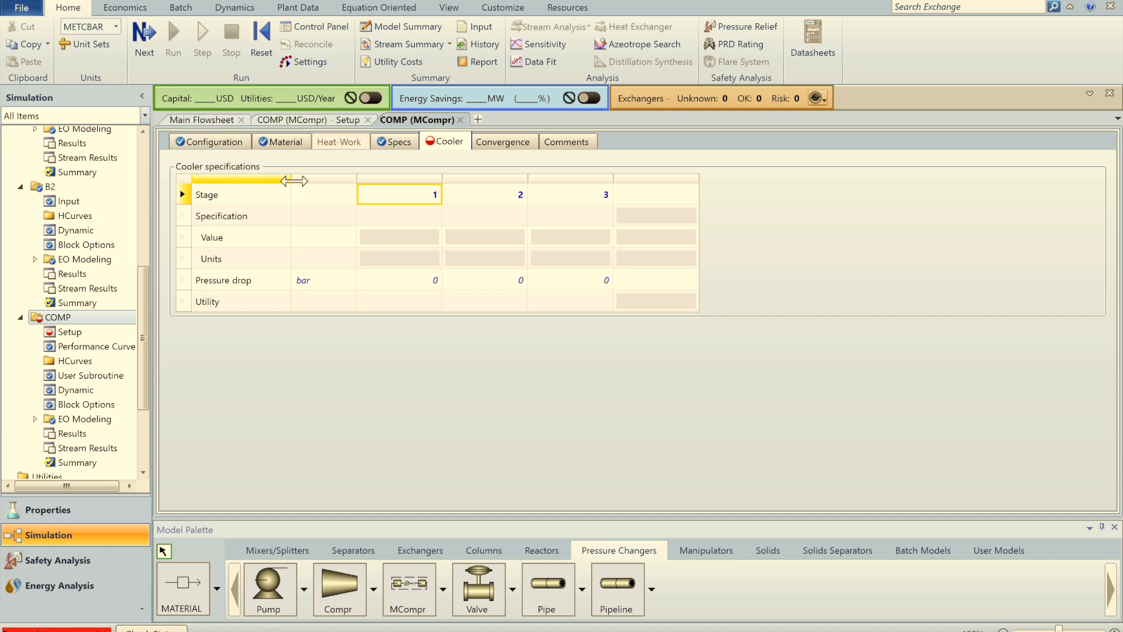
# Step: Specify the stage 1 and stage 2 coolers by outlet temperature
pyautogui.click(432, 222)
pyautogui.click(433, 216)
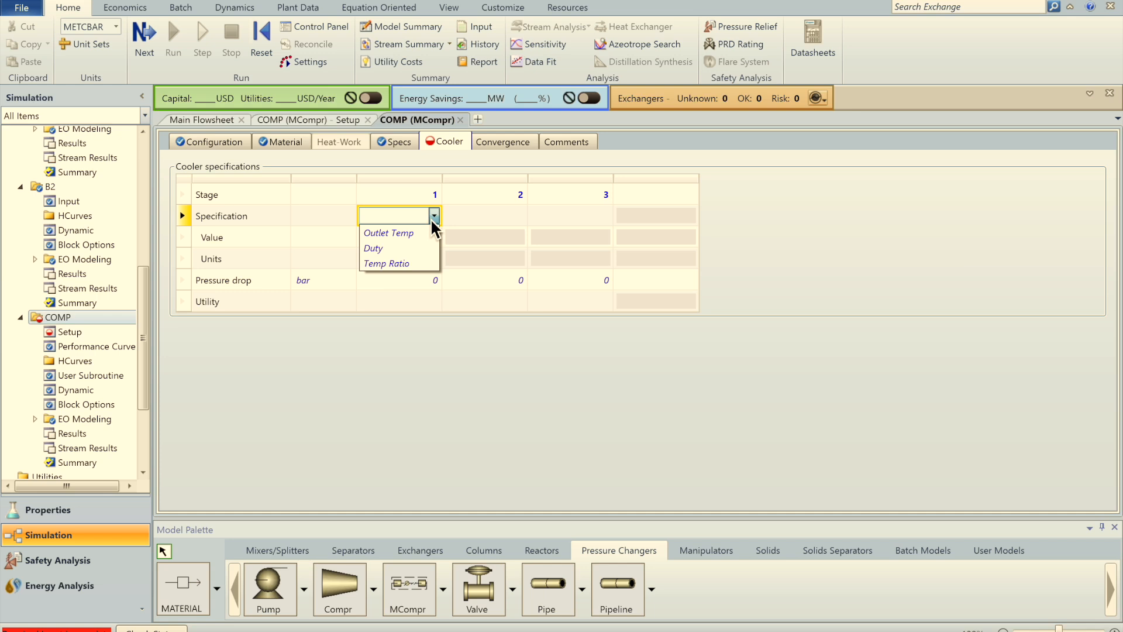
pyautogui.click(417, 230)
pyautogui.click(524, 216)
pyautogui.click(520, 215)
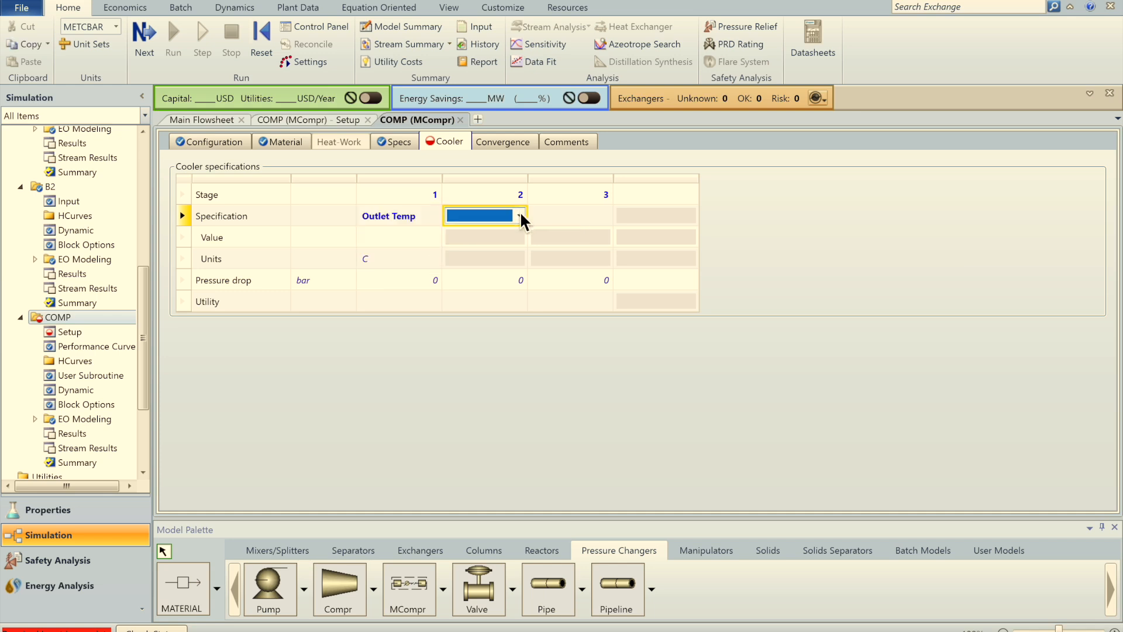
pyautogui.click(518, 231)
pyautogui.click(612, 221)
pyautogui.click(611, 215)
pyautogui.click(610, 216)
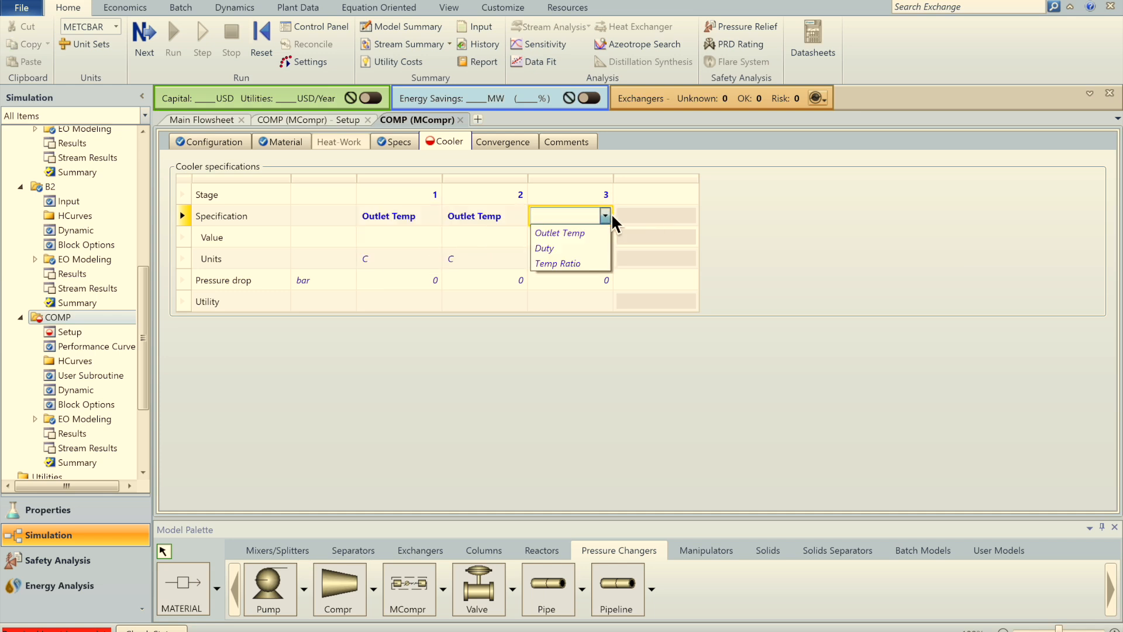
pyautogui.click(574, 229)
# Step: Enter an outlet temperature of 32 C for stages 1 and 2
pyautogui.click(420, 240)
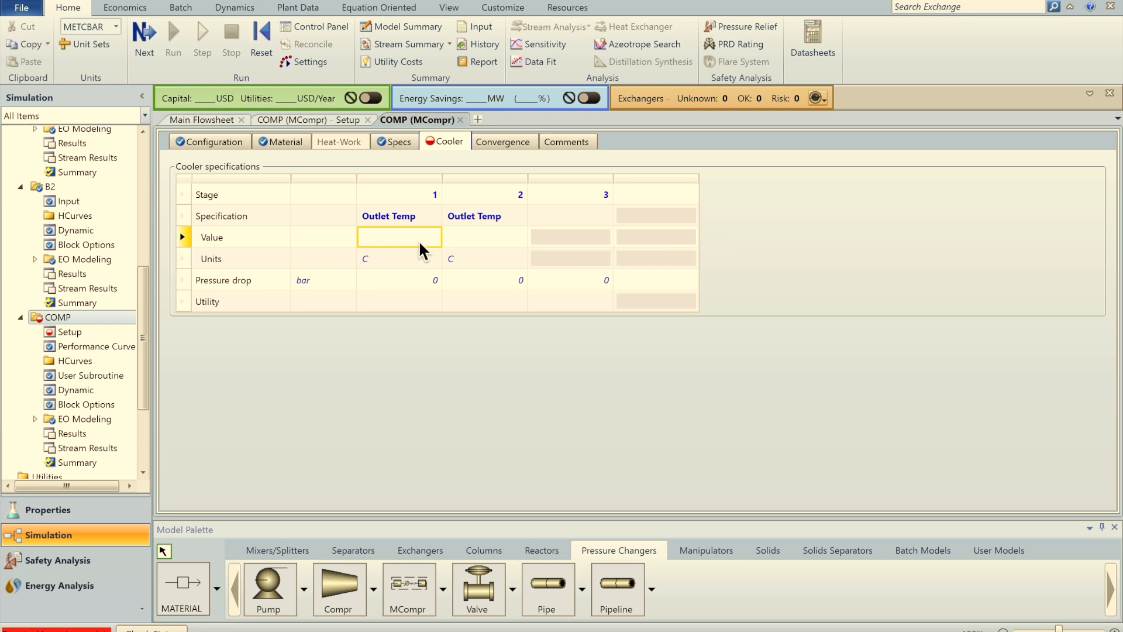
pyautogui.write('32')
pyautogui.click(489, 237)
pyautogui.write('32')
# Step: Specify the stage 3 cooler by duty and set it to 0 cal/sec
pyautogui.click(592, 219)
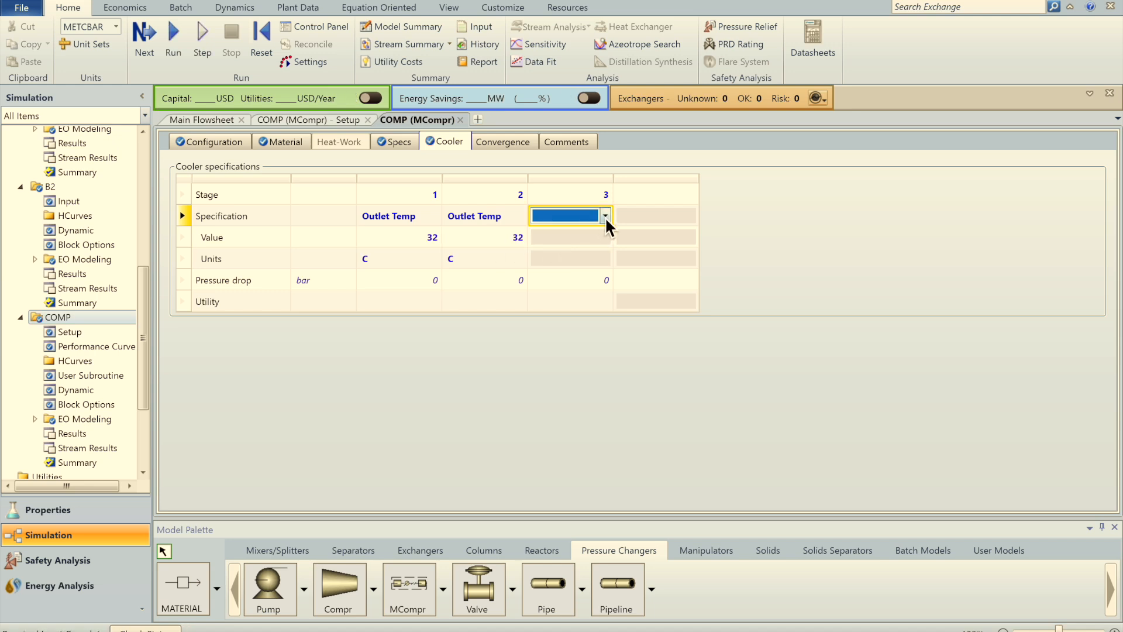
pyautogui.click(605, 216)
pyautogui.click(569, 251)
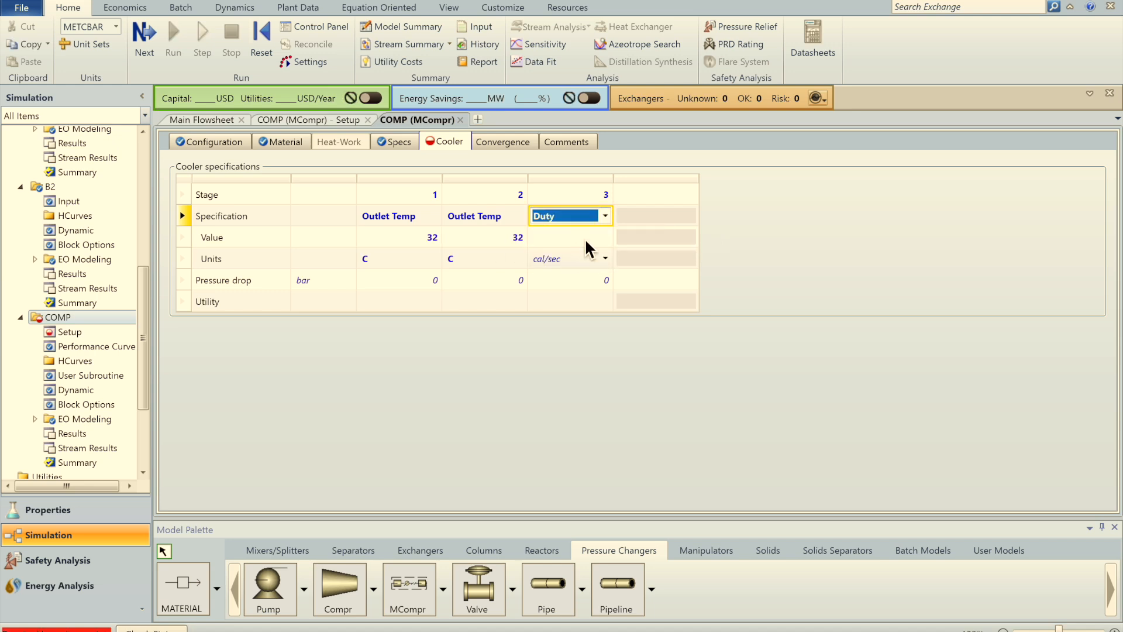
pyautogui.click(602, 240)
pyautogui.write('0')
pyautogui.click(646, 419)
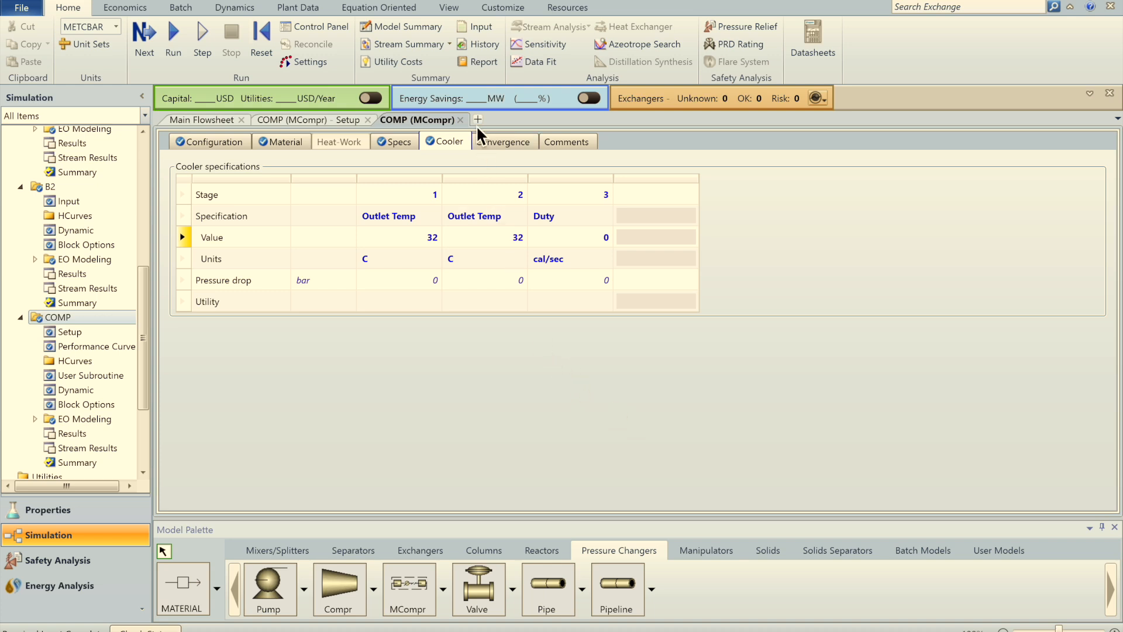
# Step: Close the COMP form and run the simulation, confirming reinitialization
pyautogui.click(461, 120)
pyautogui.click(412, 191)
pyautogui.click(198, 0)
pyautogui.press('Return')
pyautogui.press('Return')
pyautogui.click(167, 1)
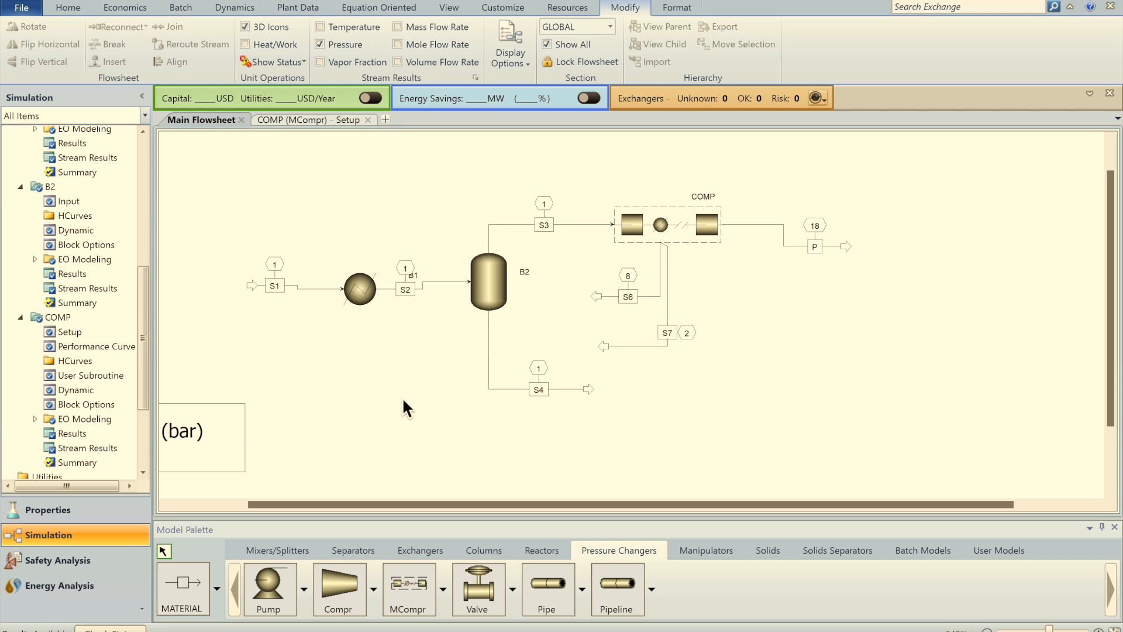
# Step: Open the Stream Results of flash block B2
pyautogui.rightClick(500, 288)
pyautogui.click(537, 334)
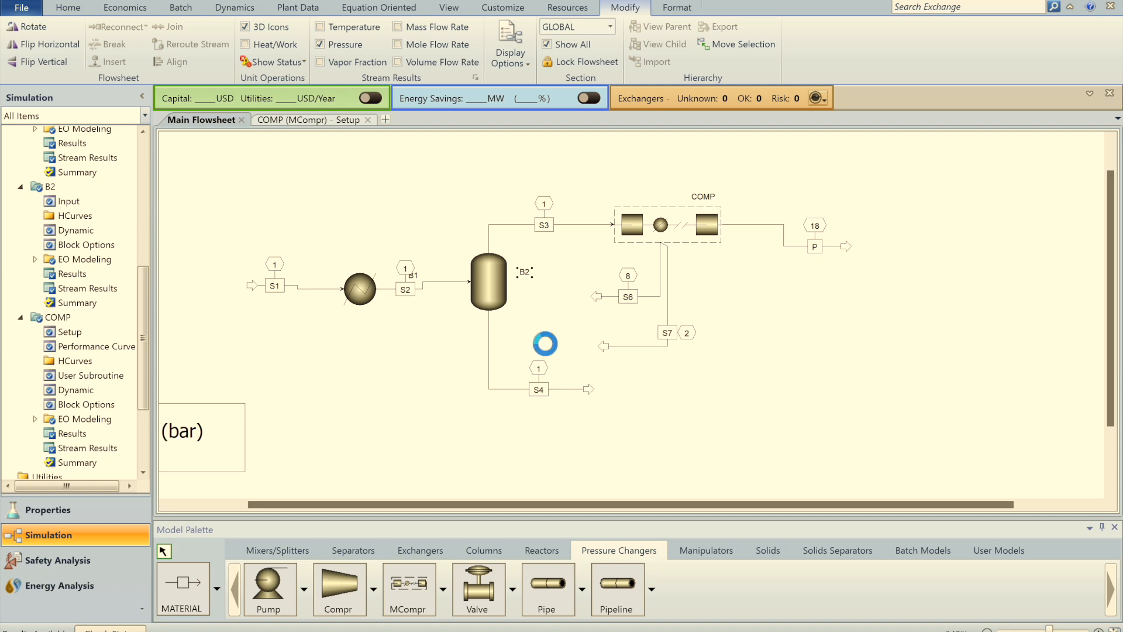
pyautogui.scroll(-5, 383, 237)
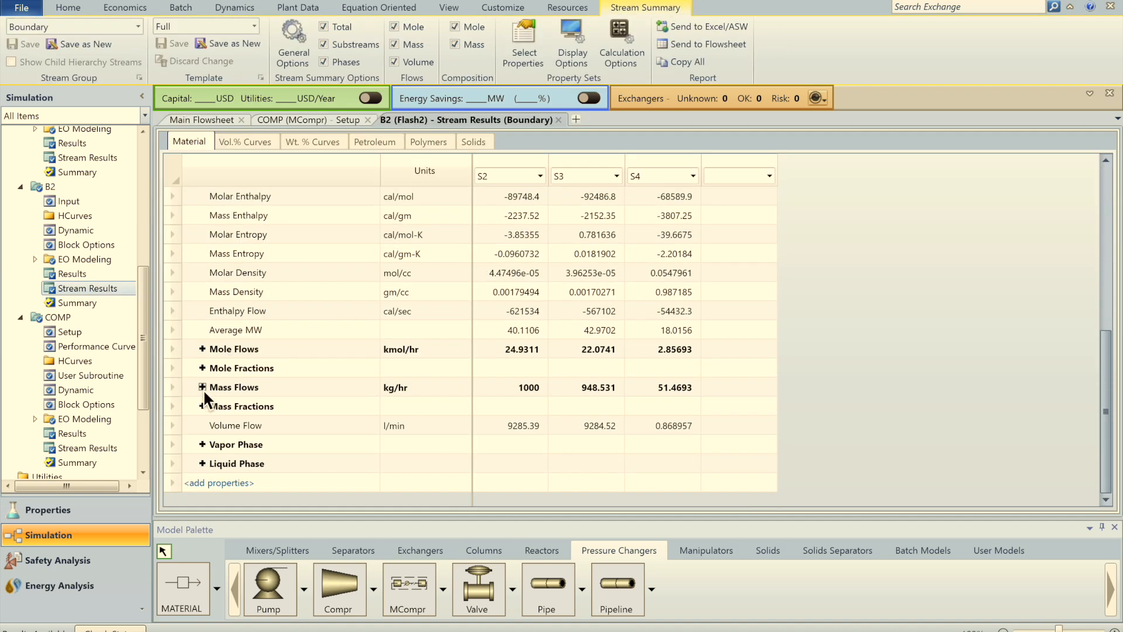
# Step: Expand component mass flows and mole fractions for S2, S3, S4, then close the B2 results
pyautogui.click(203, 388)
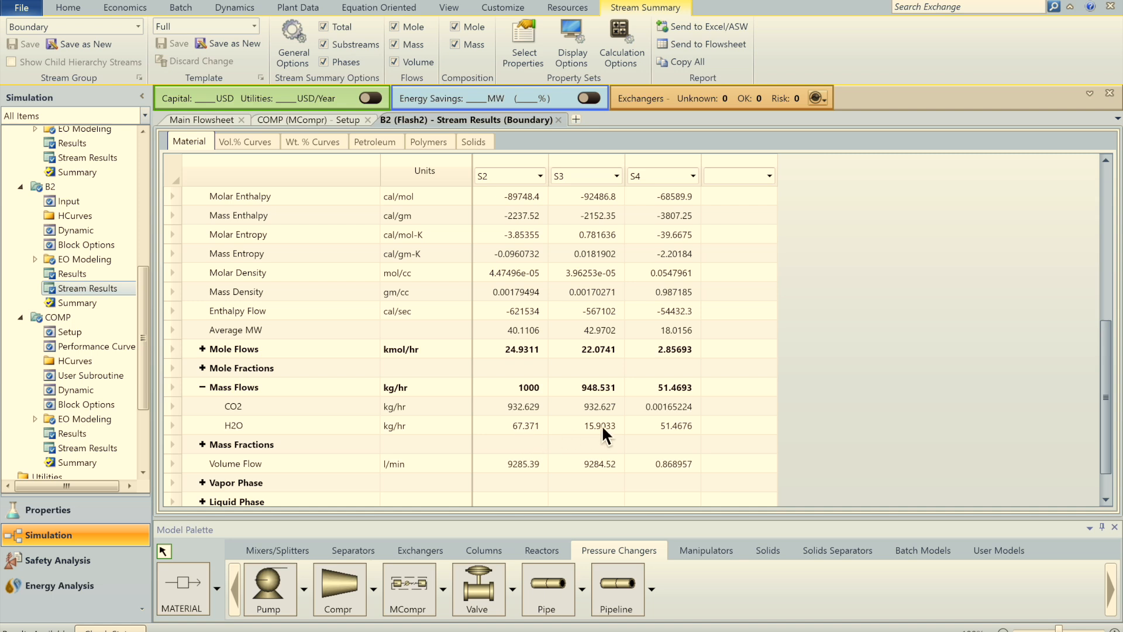
pyautogui.click(656, 433)
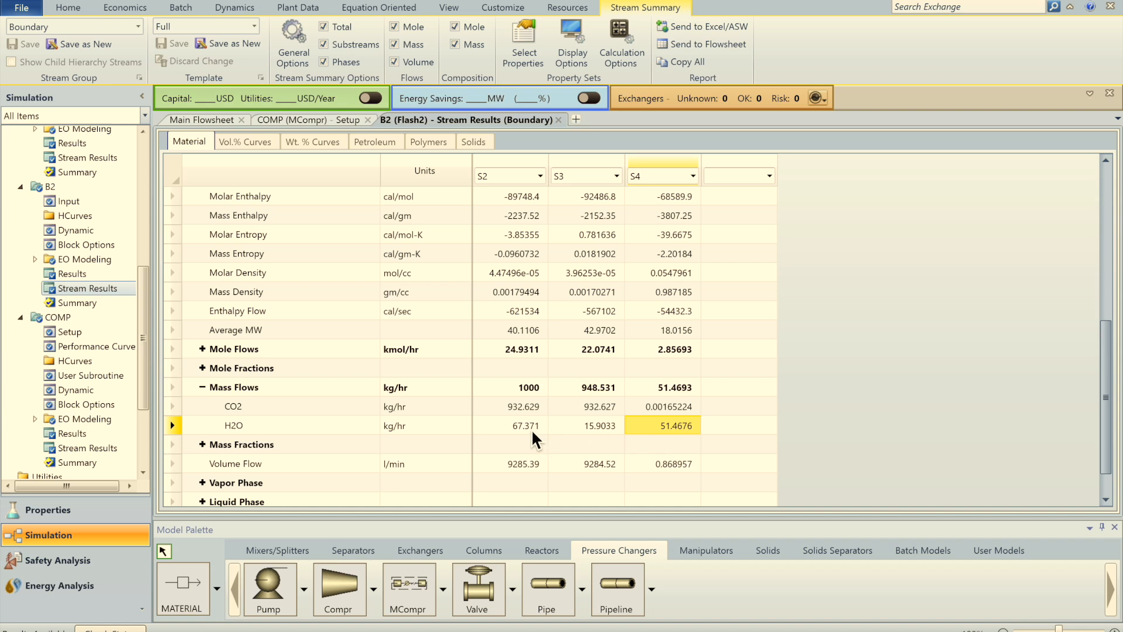
pyautogui.click(203, 367)
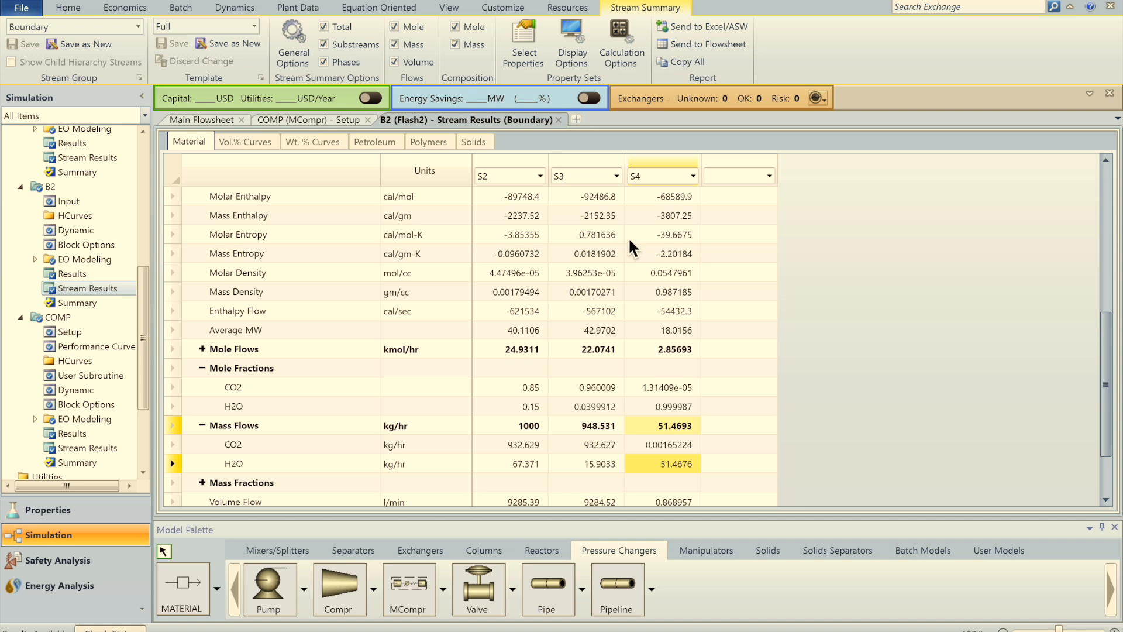
pyautogui.click(558, 119)
pyautogui.click(367, 161)
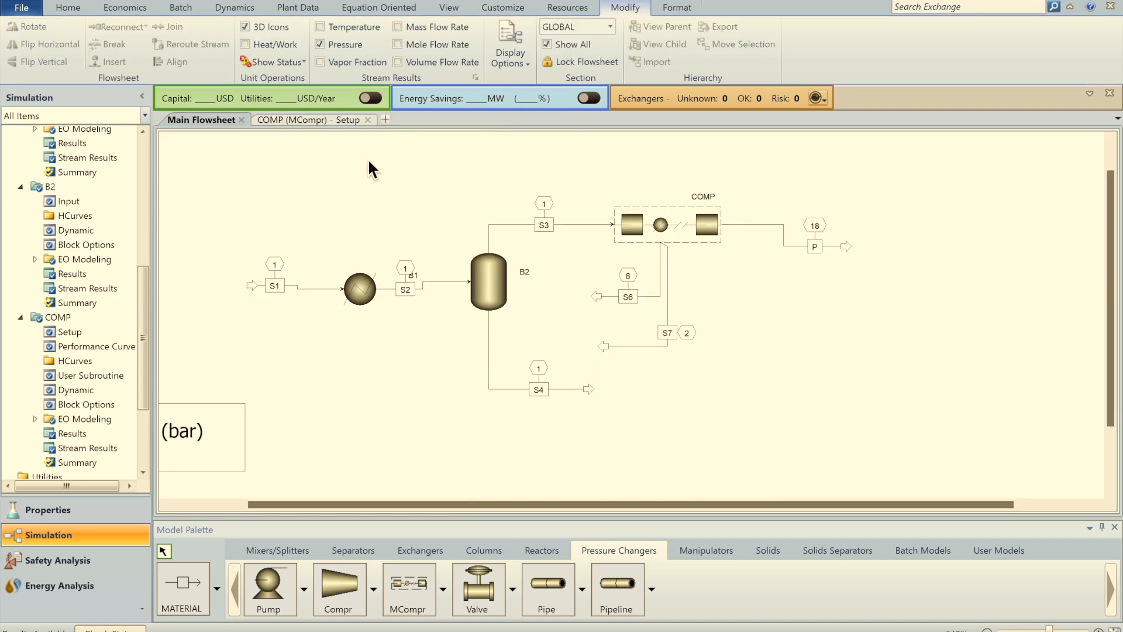
# Step: Read COMP's total work of 63.5602 kW from its Results form
pyautogui.click(337, 121)
pyautogui.click(368, 120)
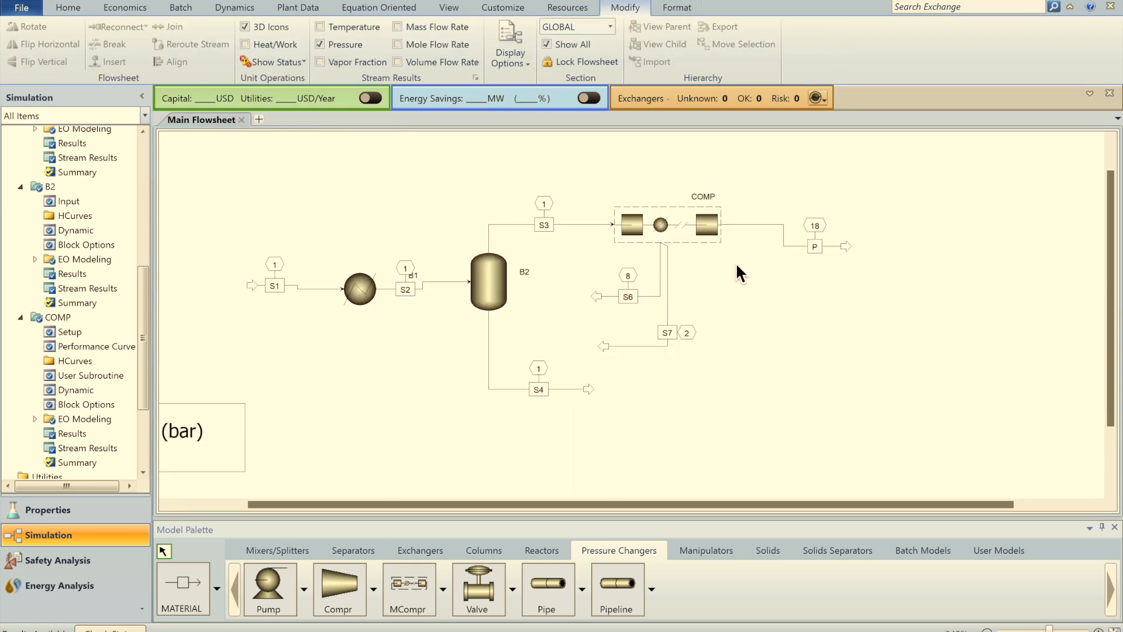
pyautogui.rightClick(709, 227)
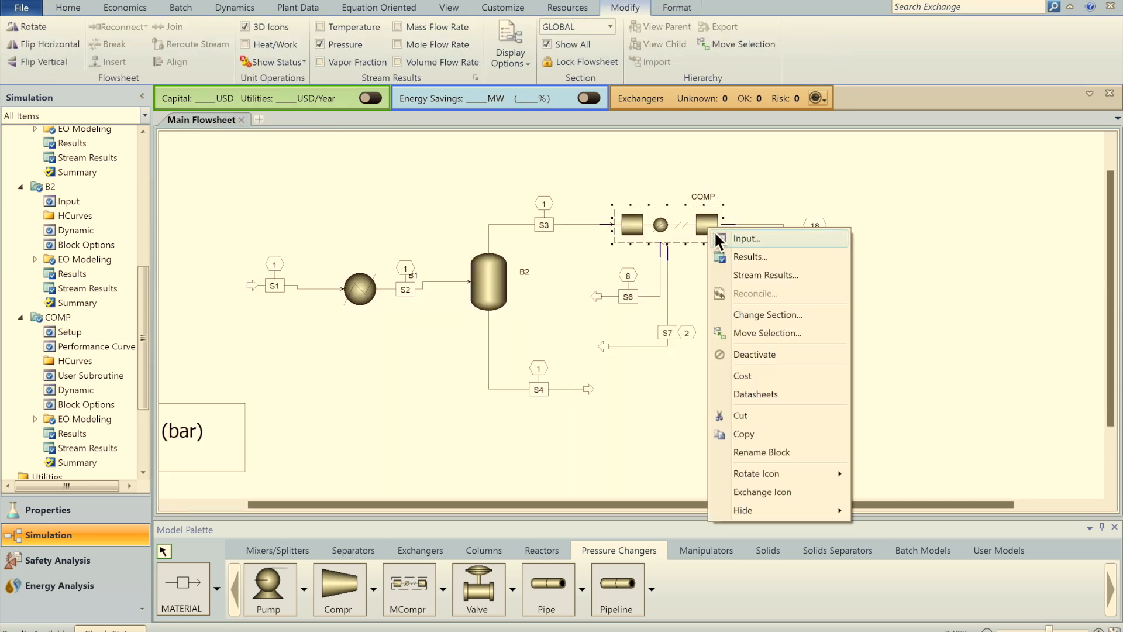
pyautogui.click(749, 259)
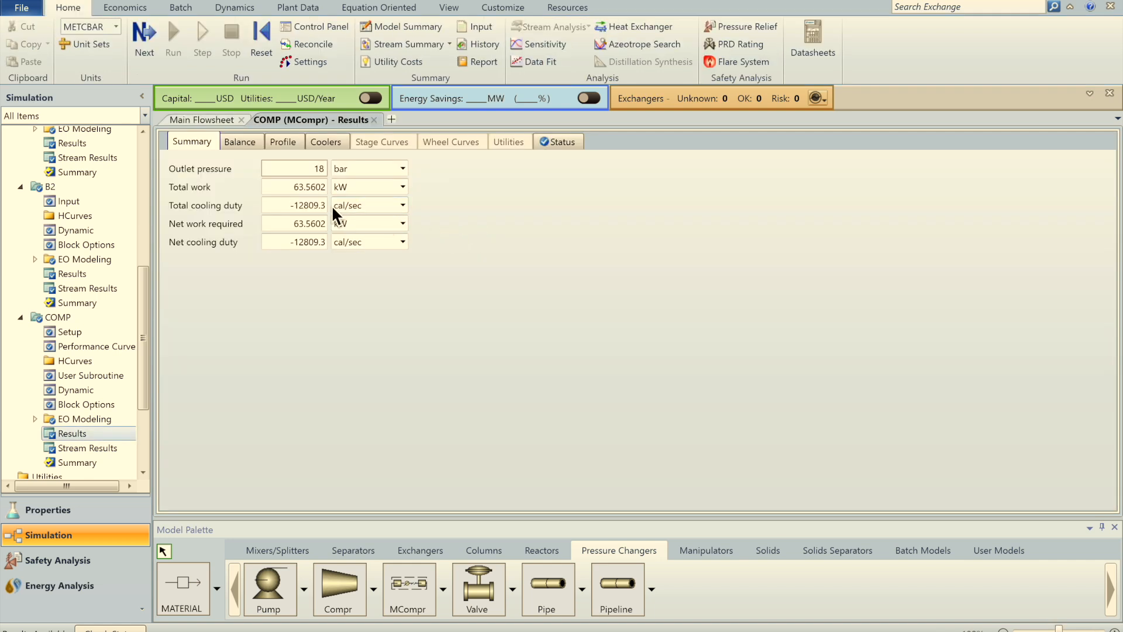
pyautogui.click(301, 190)
pyautogui.click(335, 303)
# Step: Back on the Main Flowsheet, start a WORK stream S8 from COMP's work port
pyautogui.click(211, 121)
pyautogui.click(739, 262)
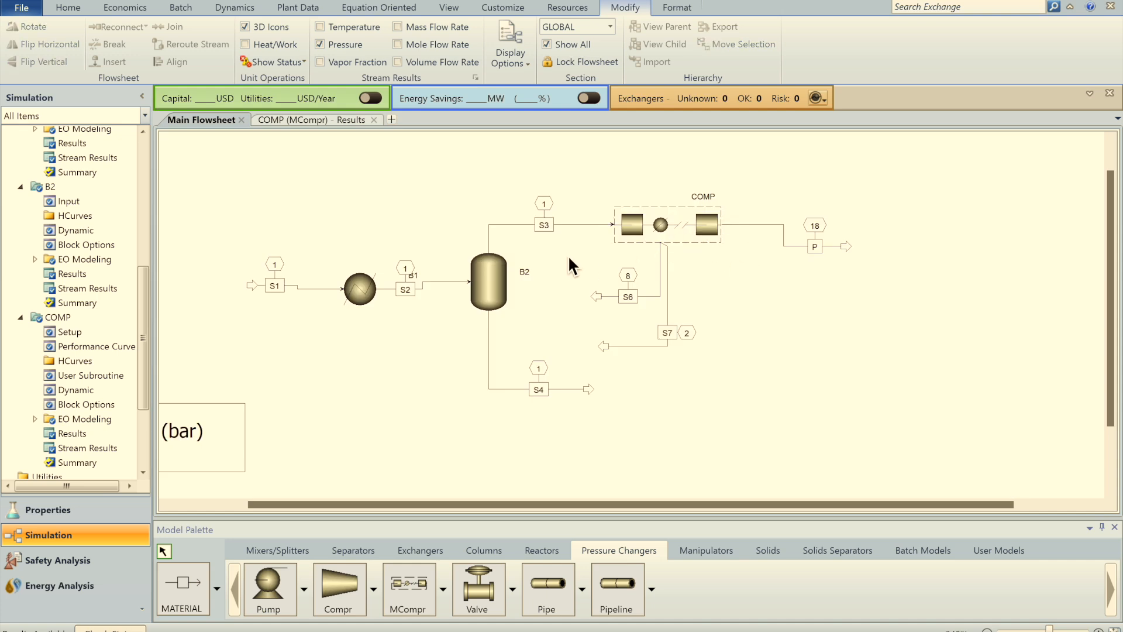
pyautogui.click(216, 587)
pyautogui.click(186, 523)
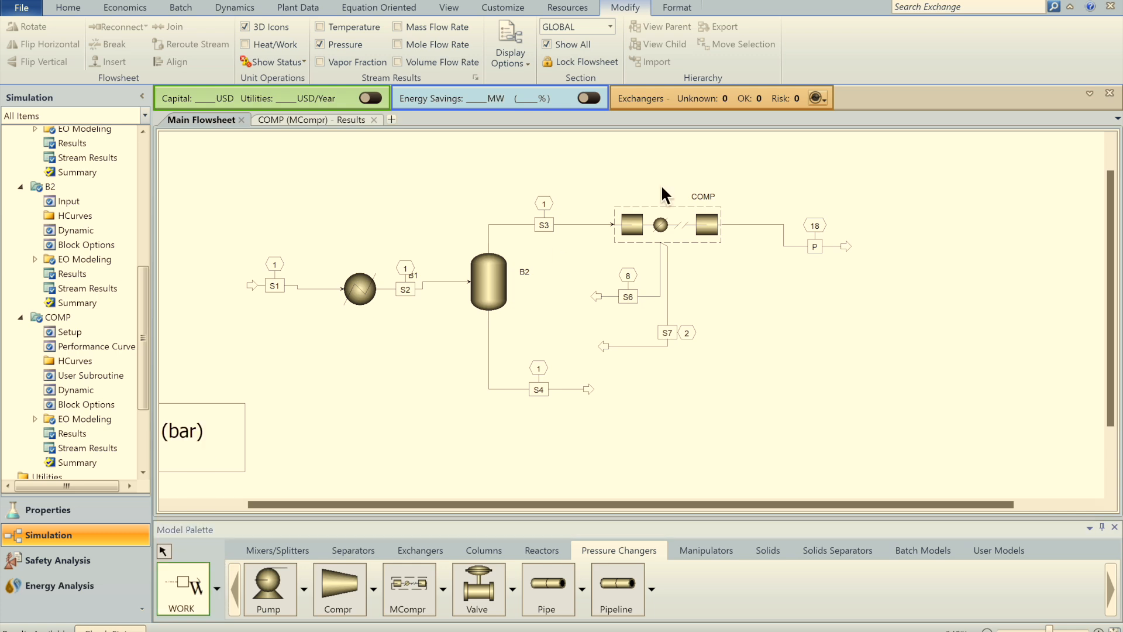
pyautogui.click(639, 204)
# Step: Draw work streams S8, S9 and S10 out of COMP
pyautogui.click(785, 153)
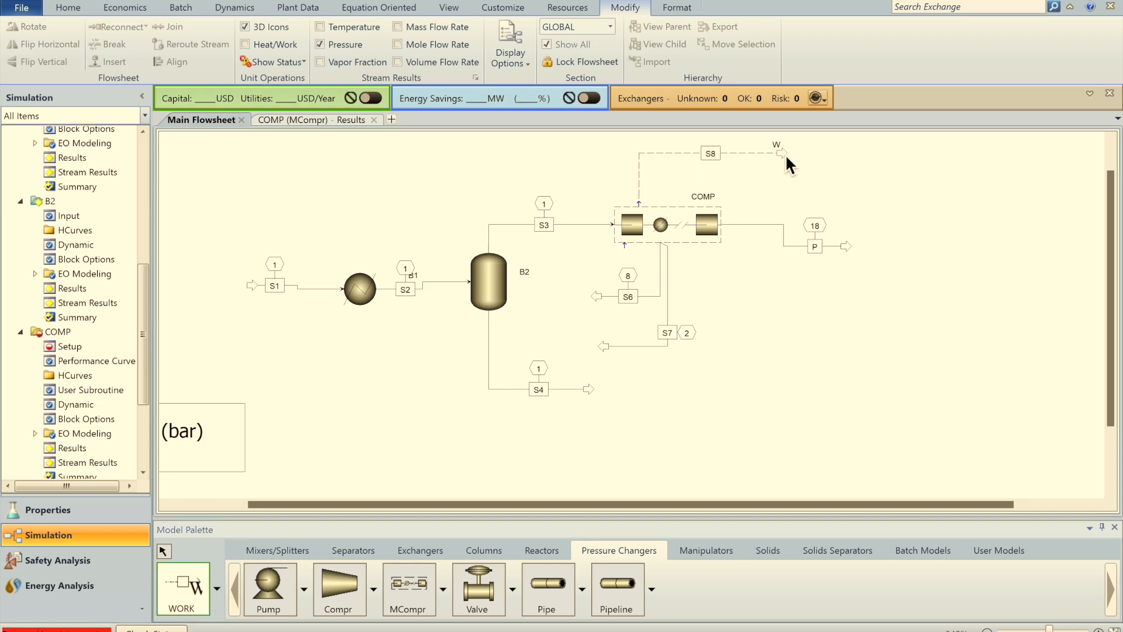
pyautogui.click(640, 205)
pyautogui.click(790, 167)
pyautogui.click(641, 205)
pyautogui.click(790, 182)
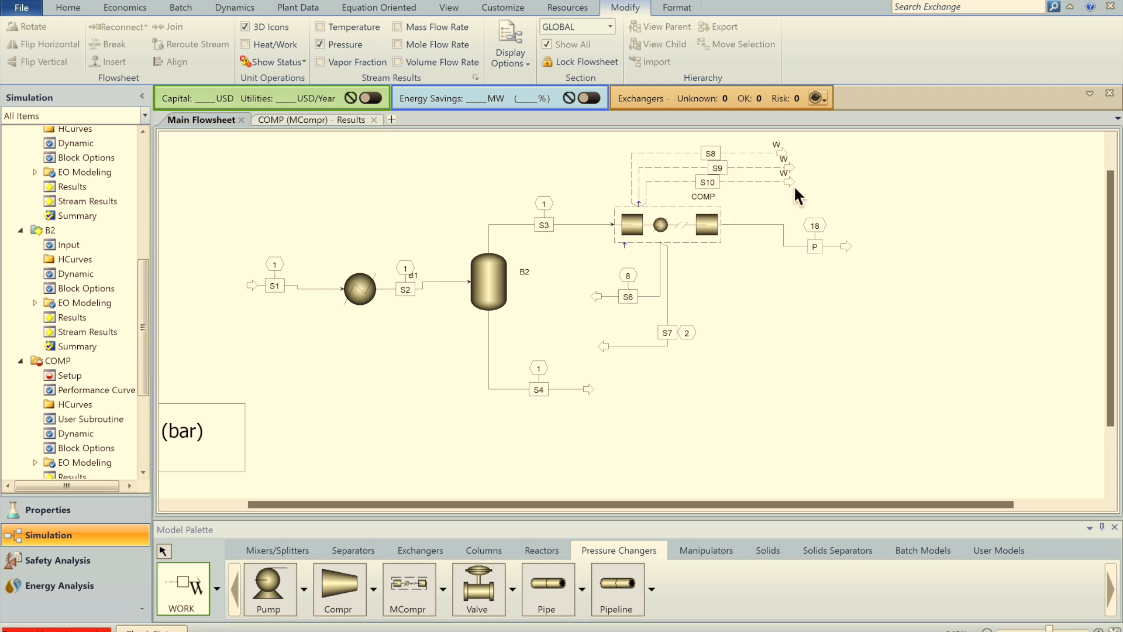
# Step: Place work mixer B4 (W MIXER) with outlet work stream S11
pyautogui.click(289, 553)
pyautogui.click(305, 589)
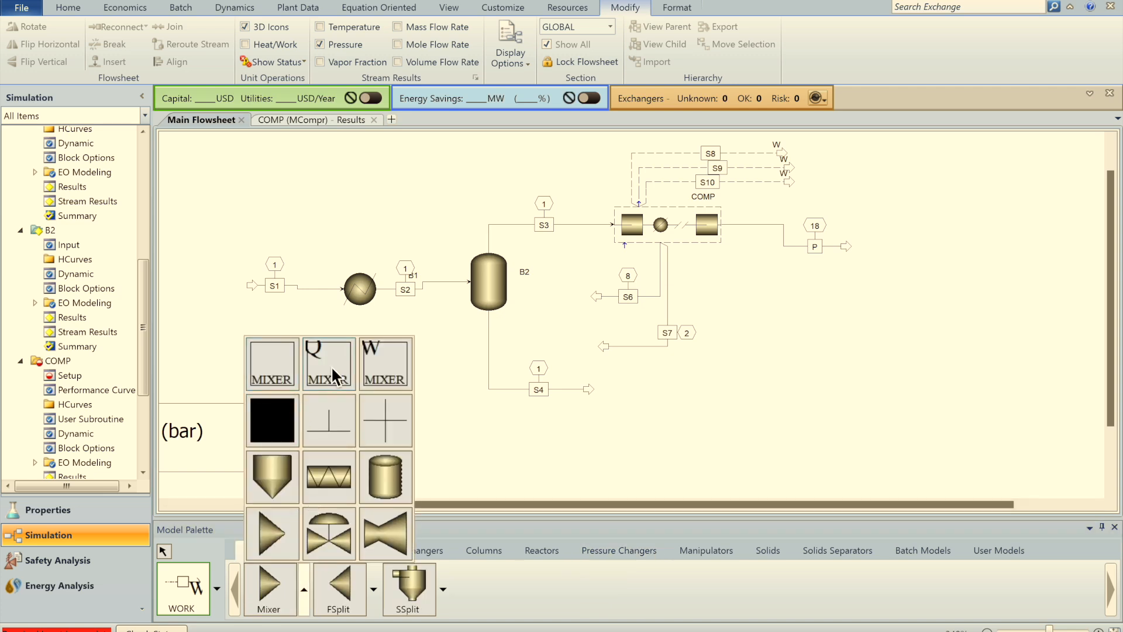
pyautogui.click(385, 363)
pyautogui.click(872, 162)
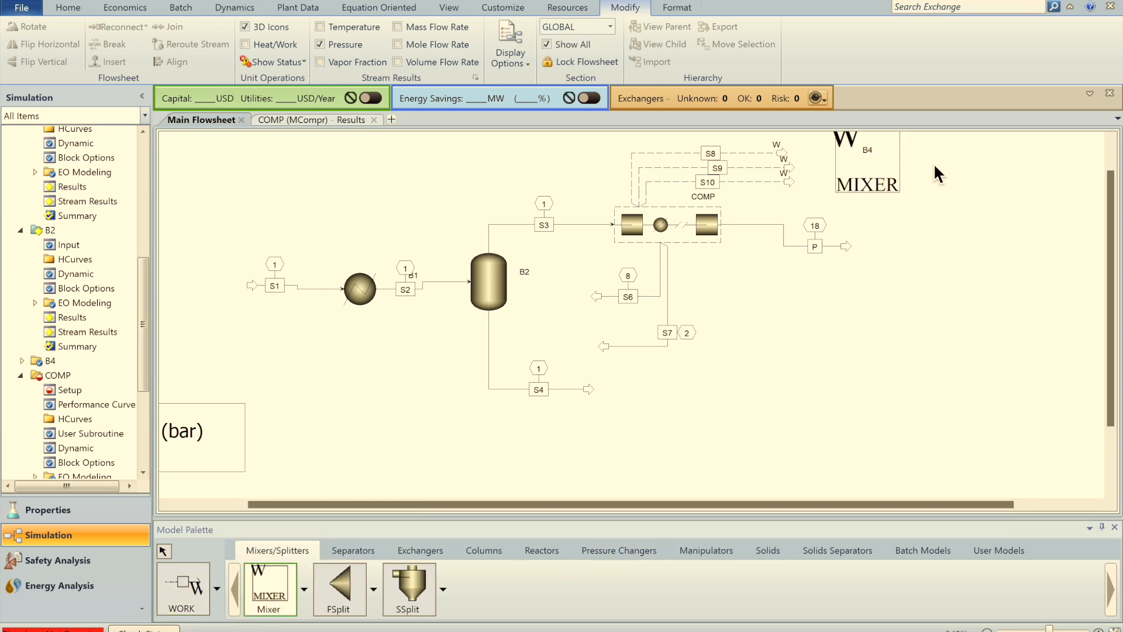
pyautogui.click(193, 585)
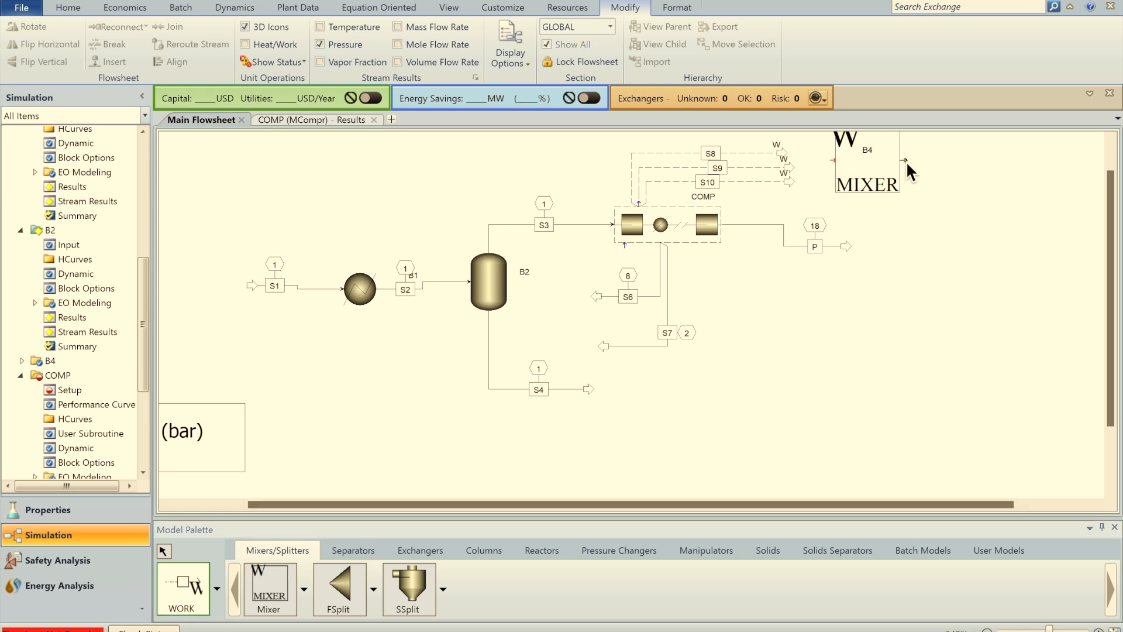
pyautogui.click(907, 161)
pyautogui.click(974, 165)
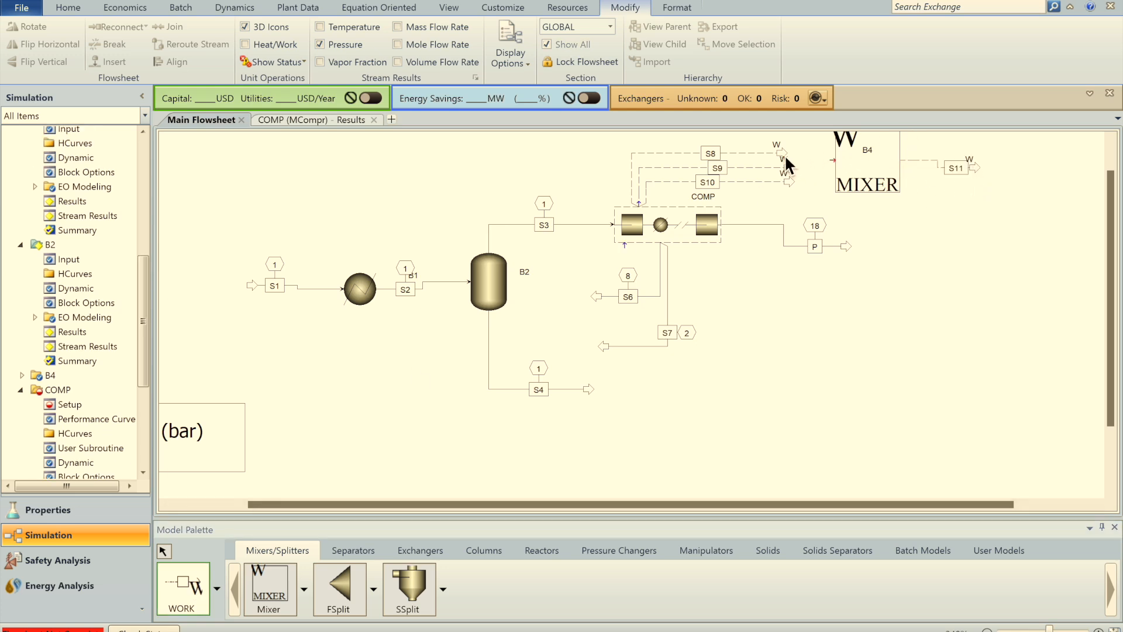
pyautogui.press('Escape')
# Step: Connect S8 into B4's work inlet and reinitialize the simulation
pyautogui.moveTo(786, 152); pyautogui.dragTo(836, 161)
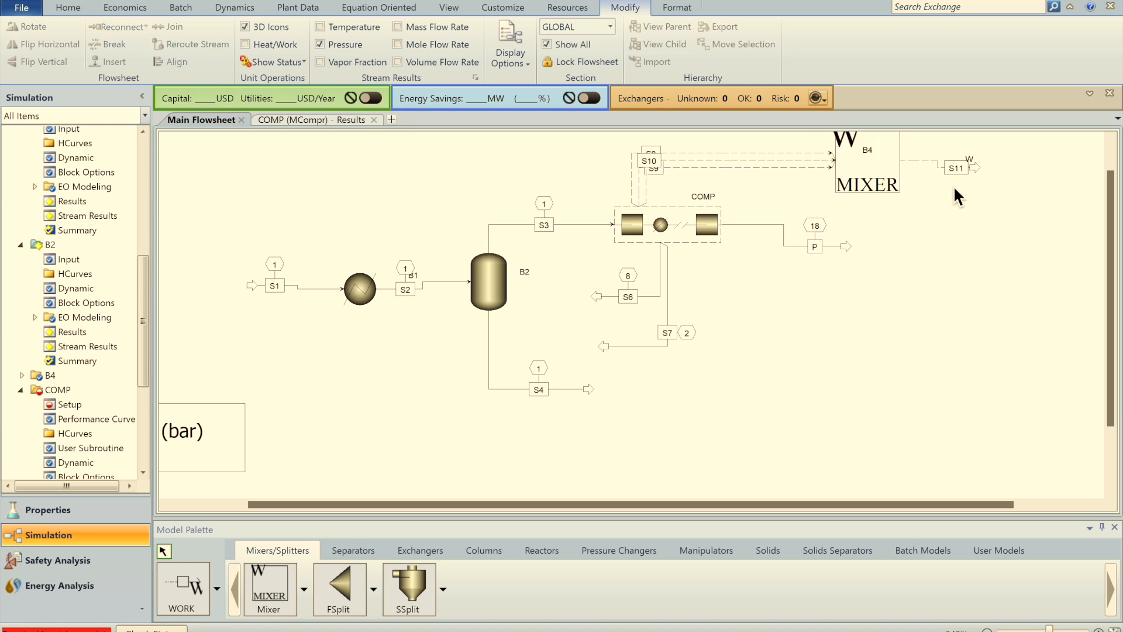
pyautogui.click(199, 0)
pyautogui.press('Return')
pyautogui.press('Return')
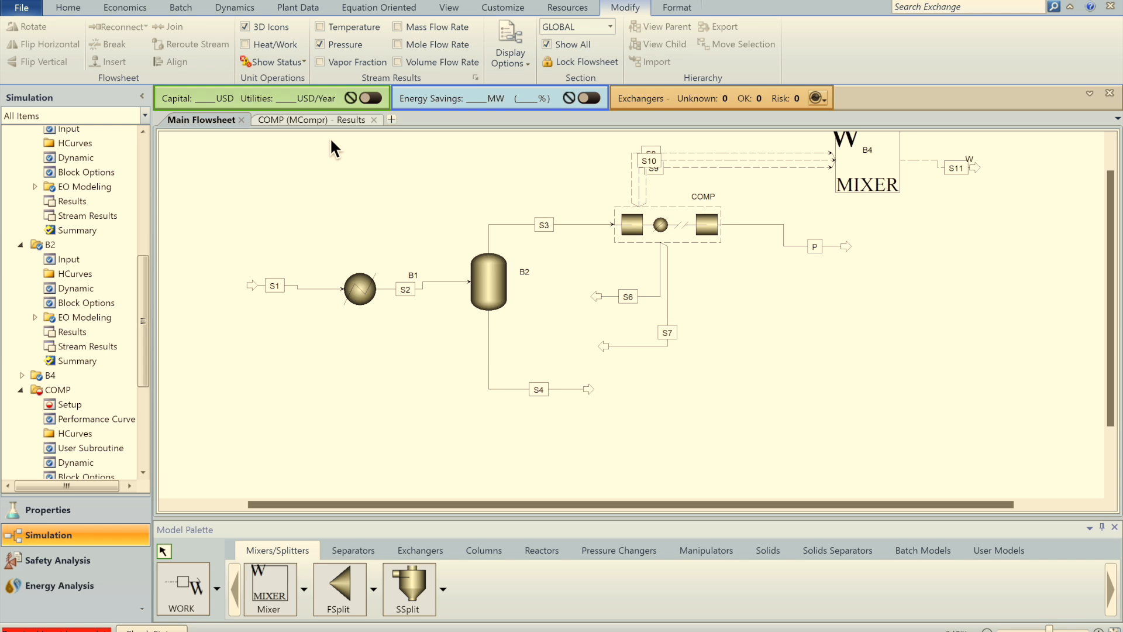
# Step: On COMP's Heat-Work form, assign work streams S8, S9, S10 to stages 1, 2, 3
pyautogui.click(663, 231)
pyautogui.doubleClick(604, 239)
pyautogui.click(351, 144)
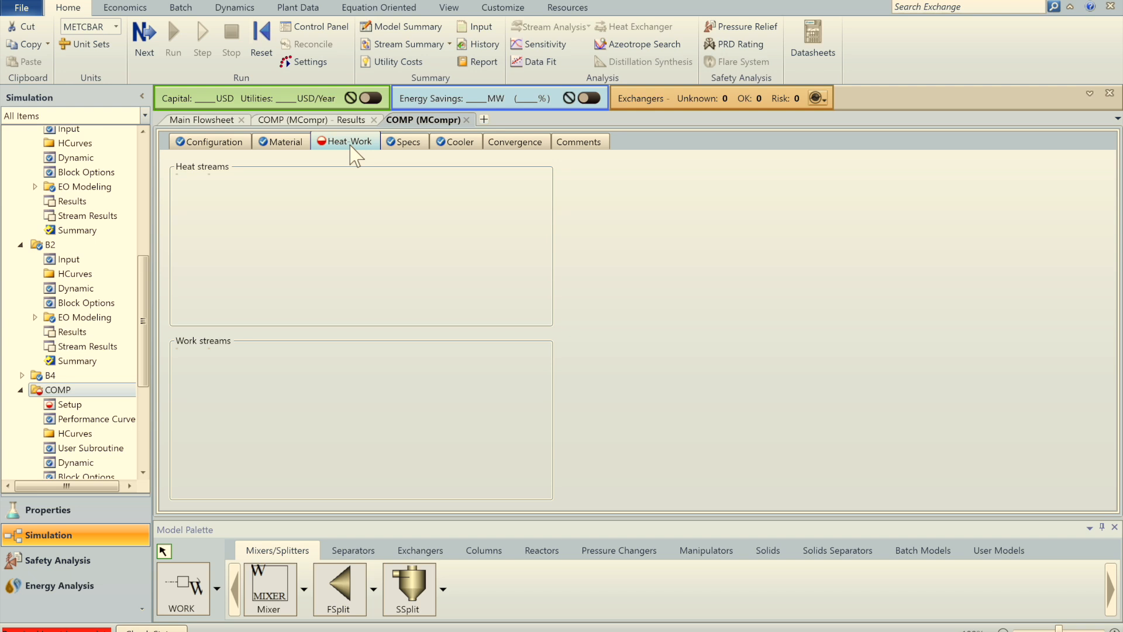
pyautogui.click(541, 373)
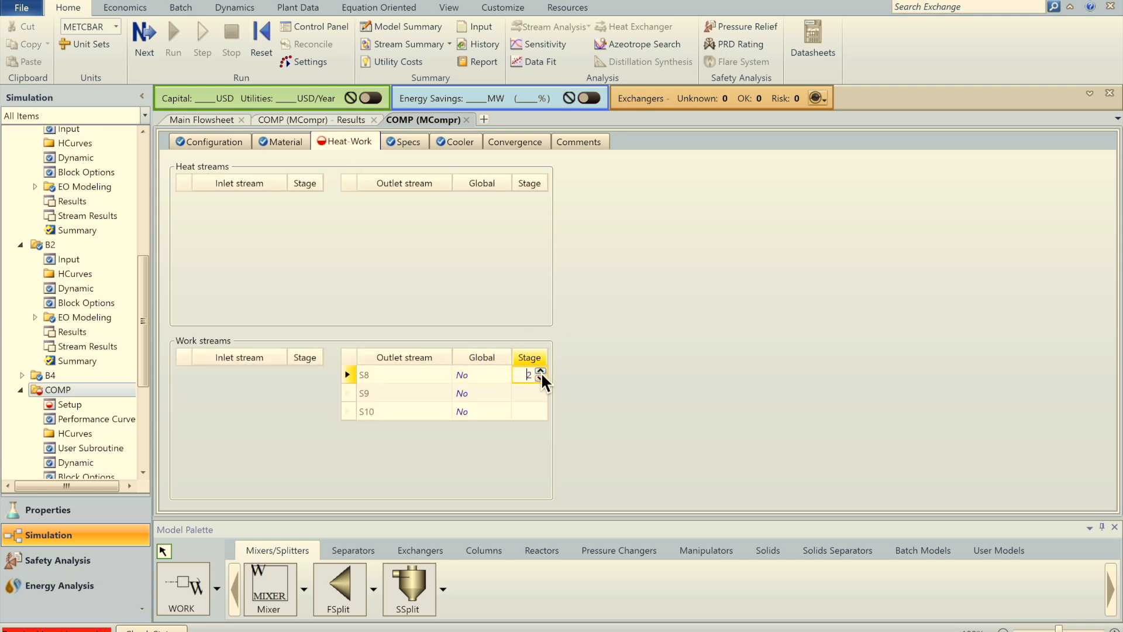
pyautogui.doubleClick(541, 390)
pyautogui.click(542, 409)
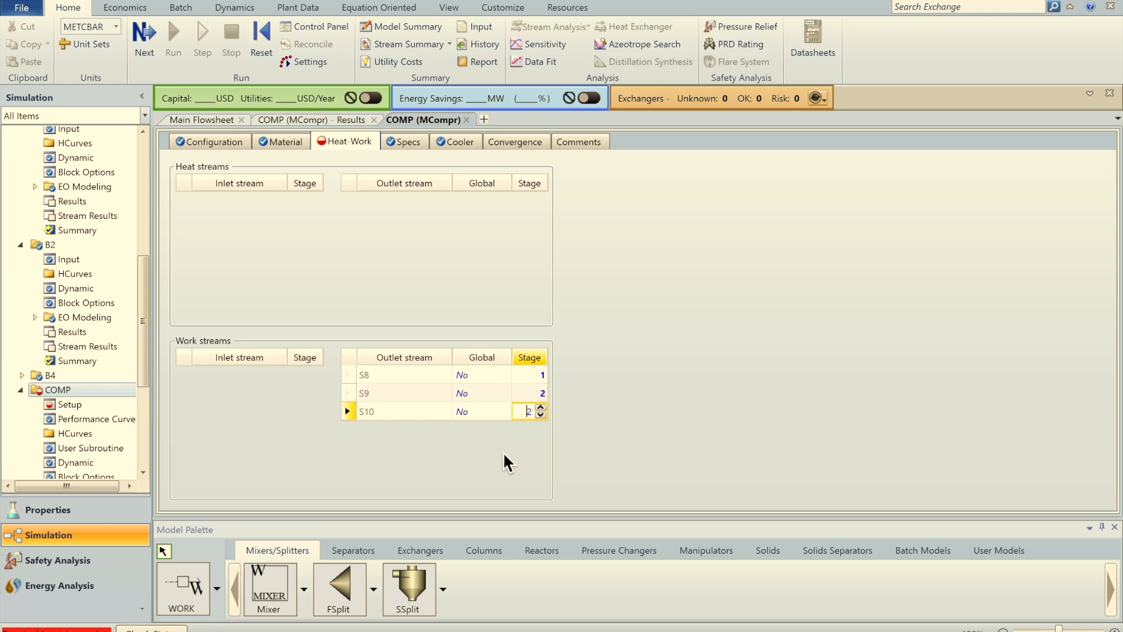
pyautogui.click(495, 467)
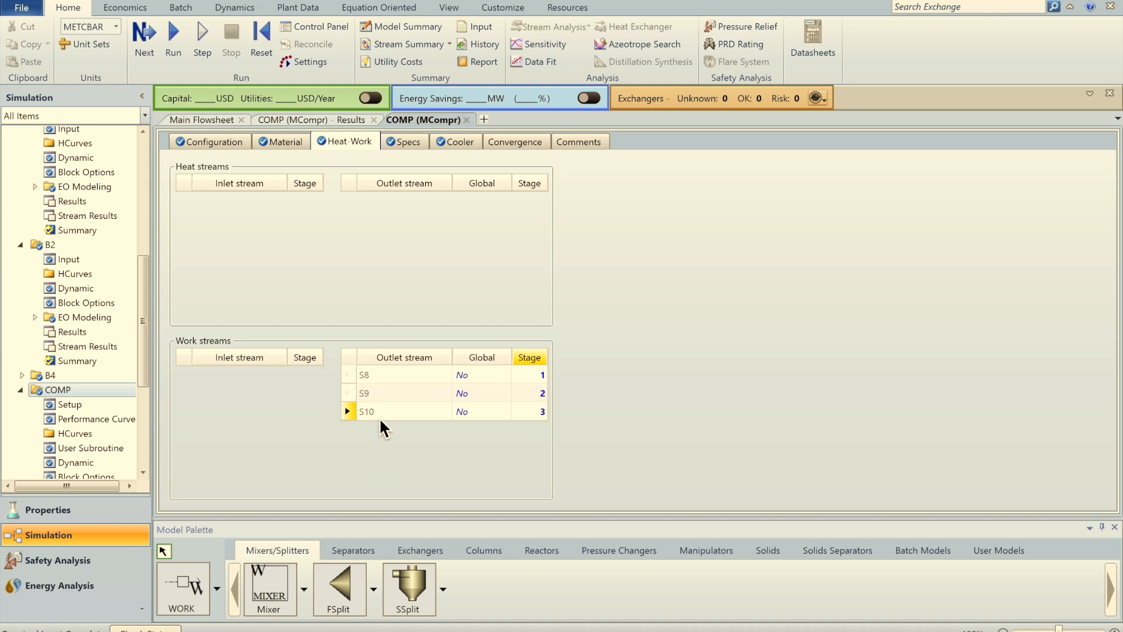
# Step: Run the simulation and dock S11's results, showing 63.5602 kW, beside the flowsheet
pyautogui.click(212, 120)
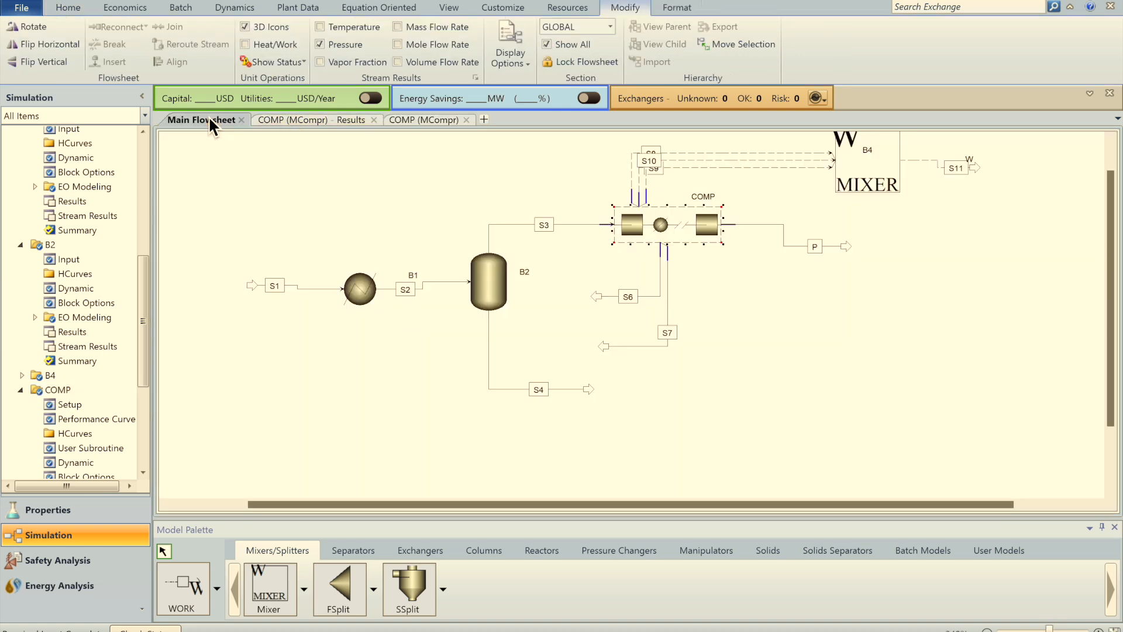
pyautogui.click(178, 0)
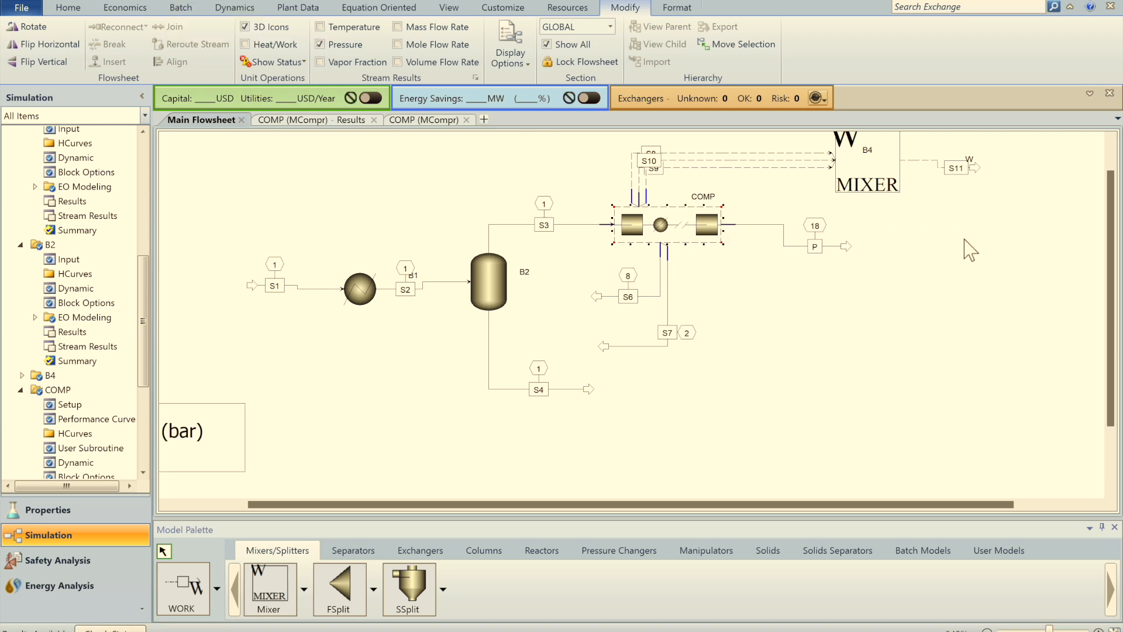
pyautogui.rightClick(922, 162)
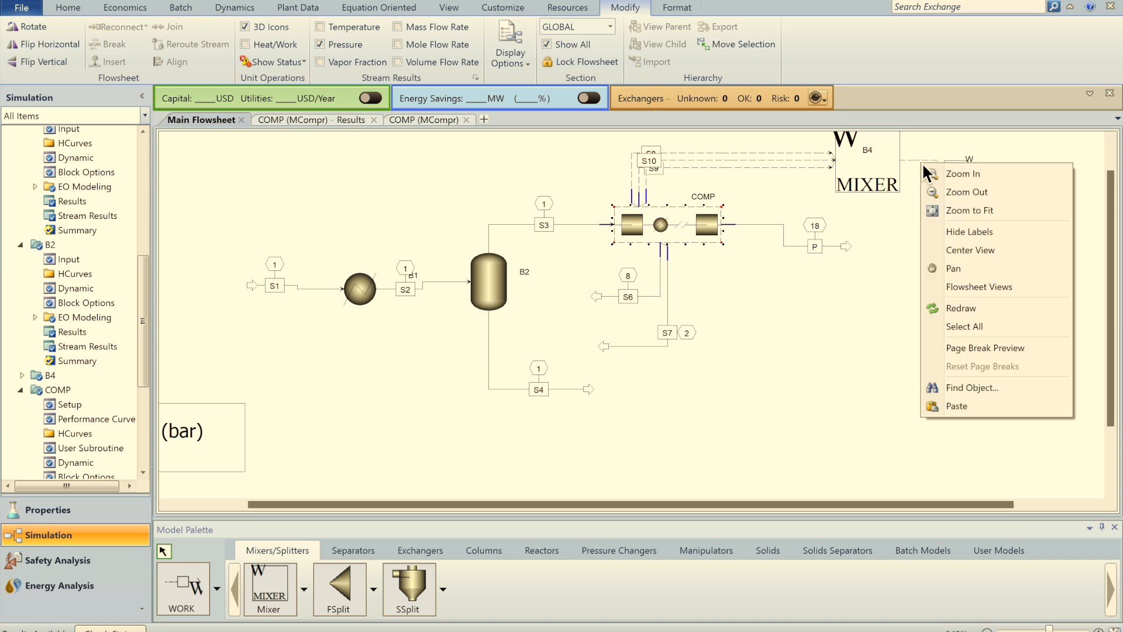
pyautogui.click(922, 162)
pyautogui.rightClick(922, 162)
pyautogui.click(917, 161)
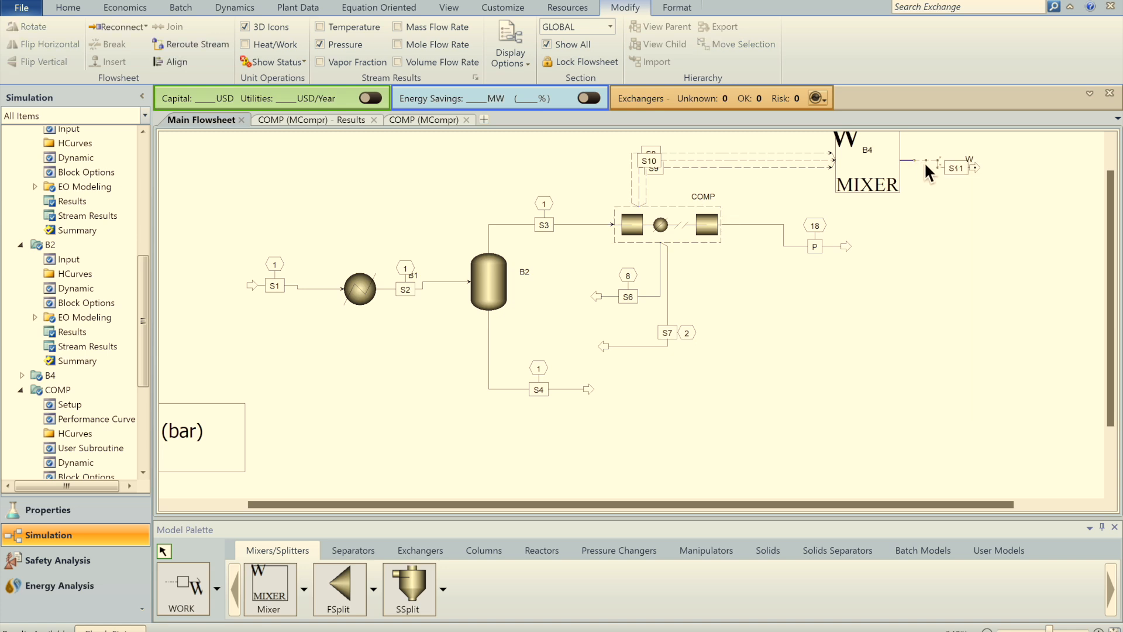
pyautogui.rightClick(926, 165)
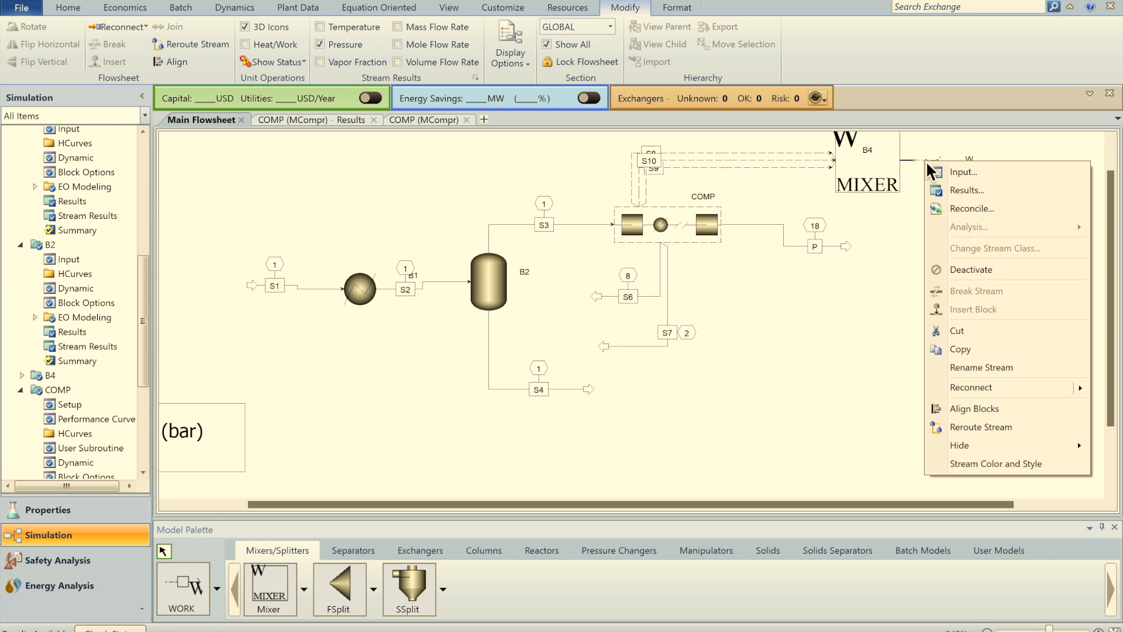
pyautogui.click(966, 191)
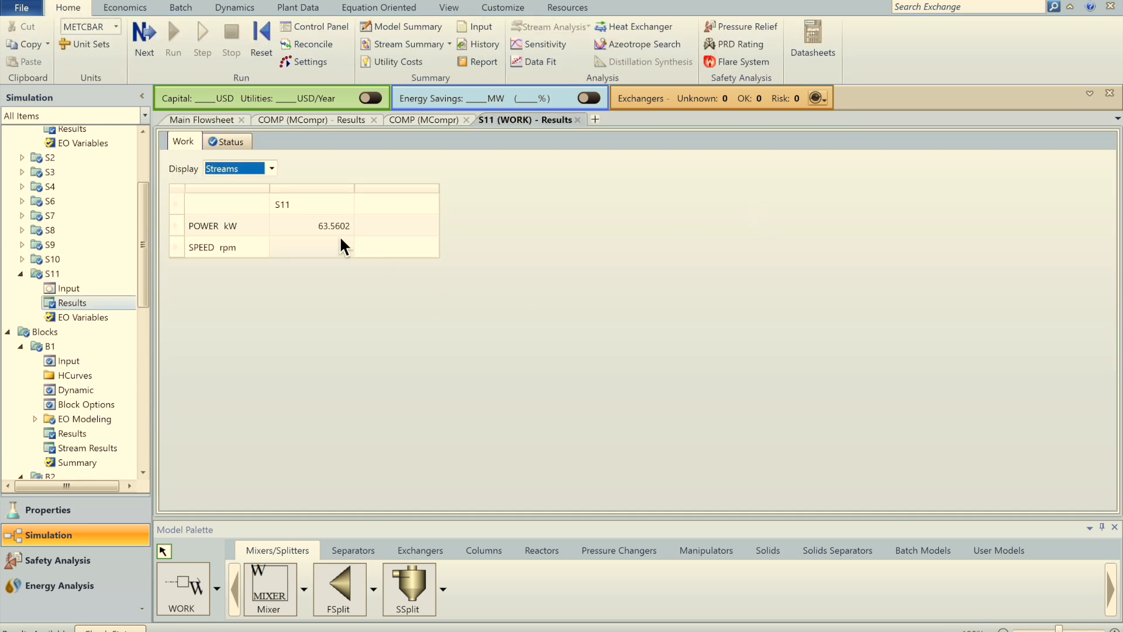
pyautogui.moveTo(502, 125); pyautogui.dragTo(1103, 319)
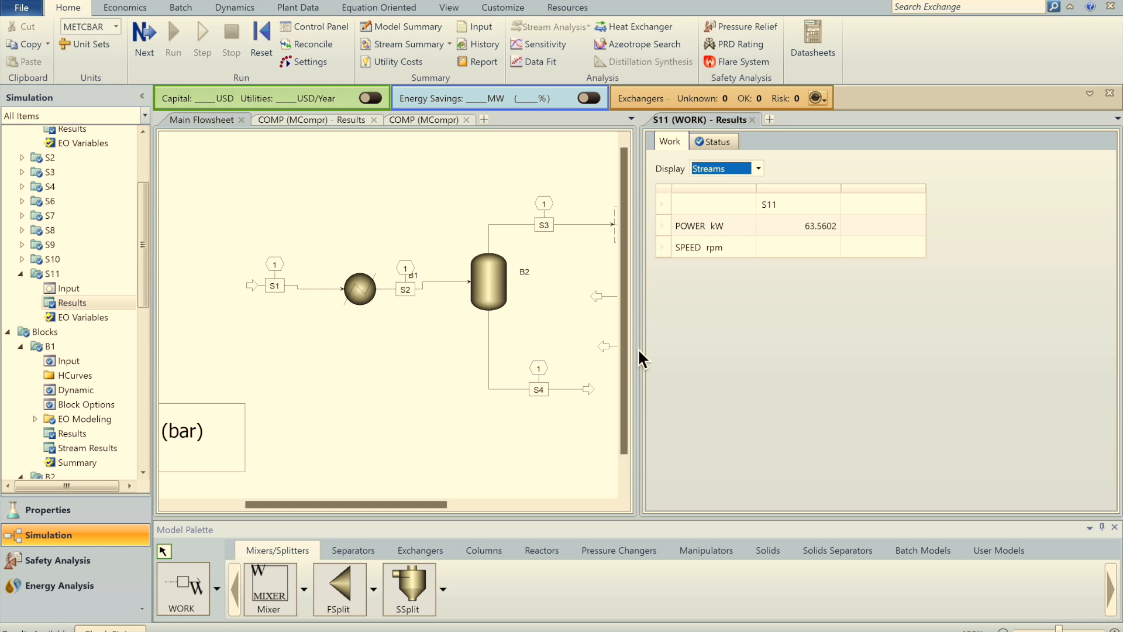
# Step: Review COMP's stage discharge pressures of 2, 8 and 18 bar on the Specs sheet
pyautogui.moveTo(419, 505); pyautogui.dragTo(525, 490)
pyautogui.doubleClick(433, 225)
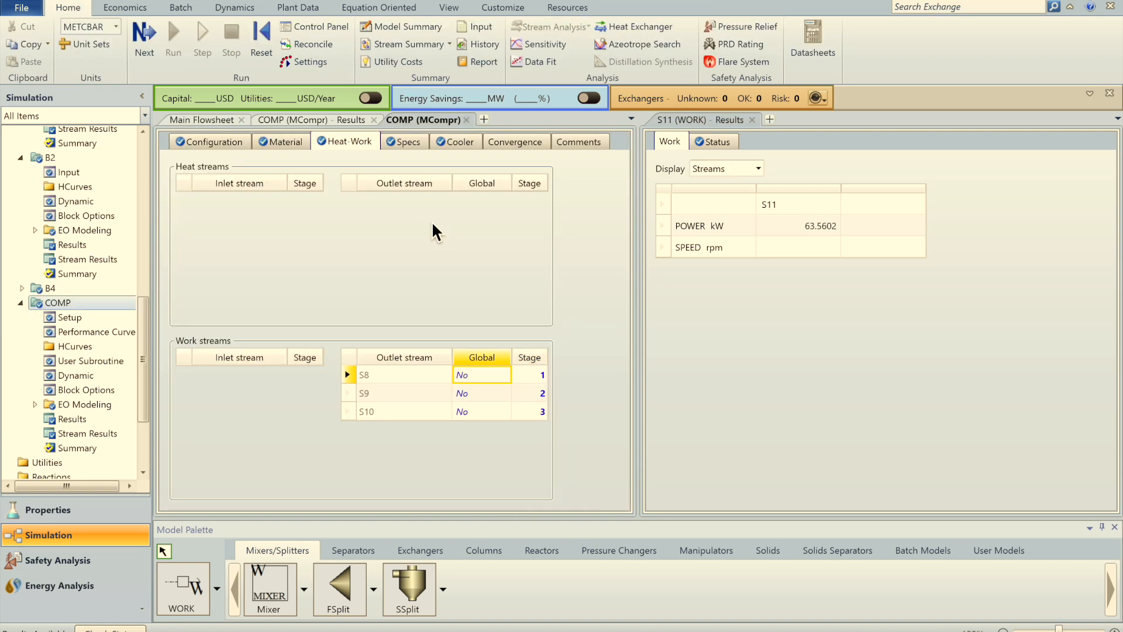
pyautogui.click(409, 142)
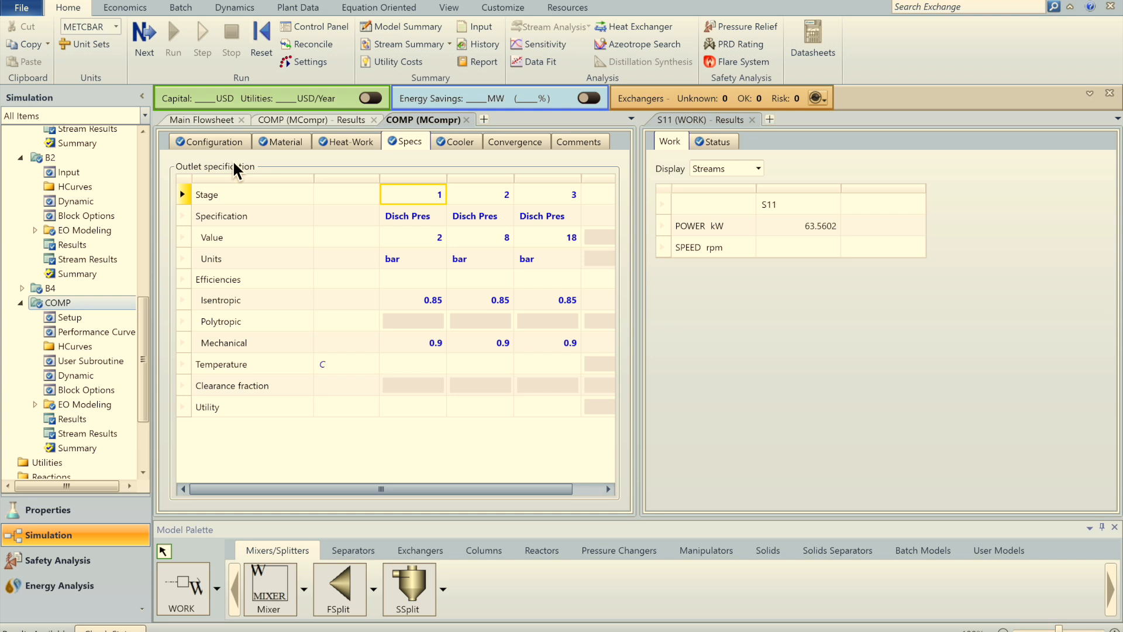
pyautogui.click(201, 120)
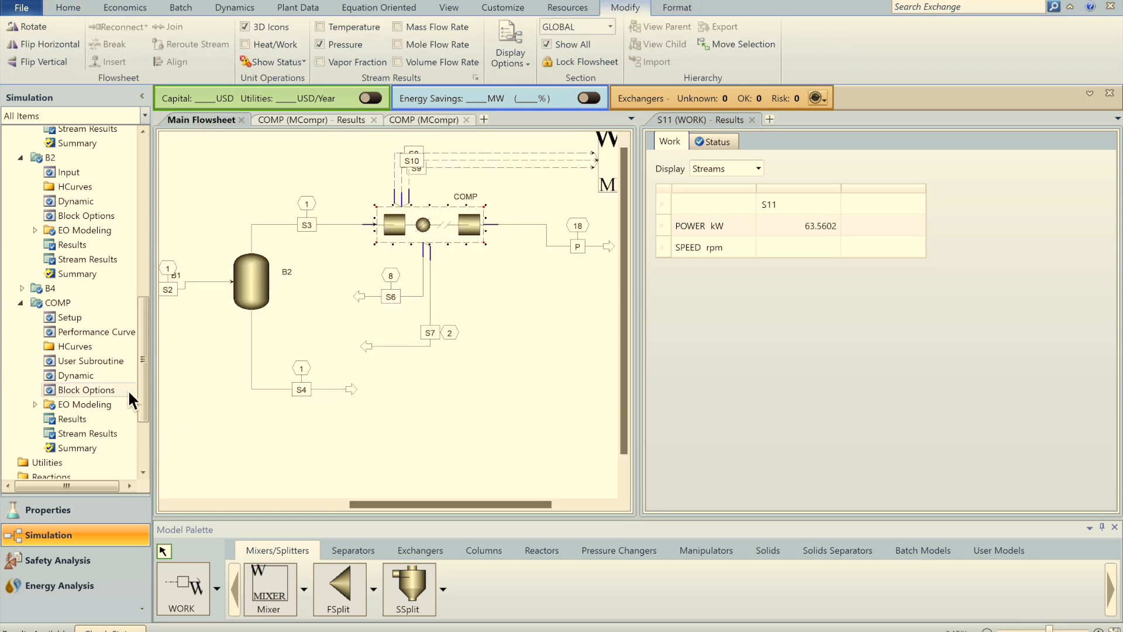
# Step: Open Optimization under Model Analysis Tools
pyautogui.moveTo(144, 402); pyautogui.dragTo(143, 479)
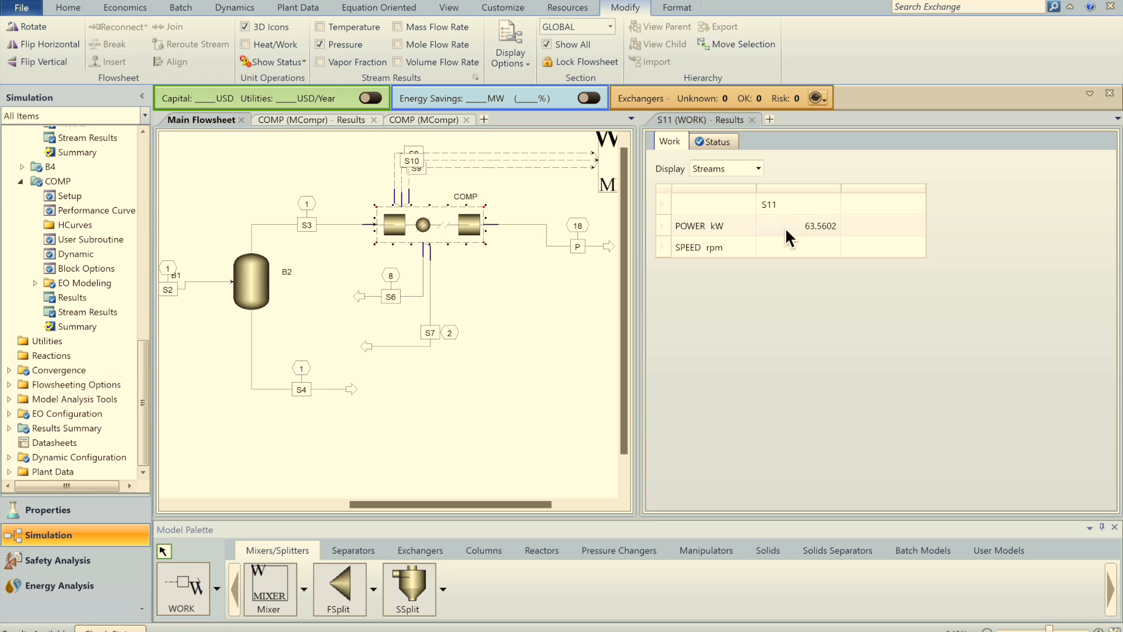
pyautogui.click(9, 399)
pyautogui.click(68, 428)
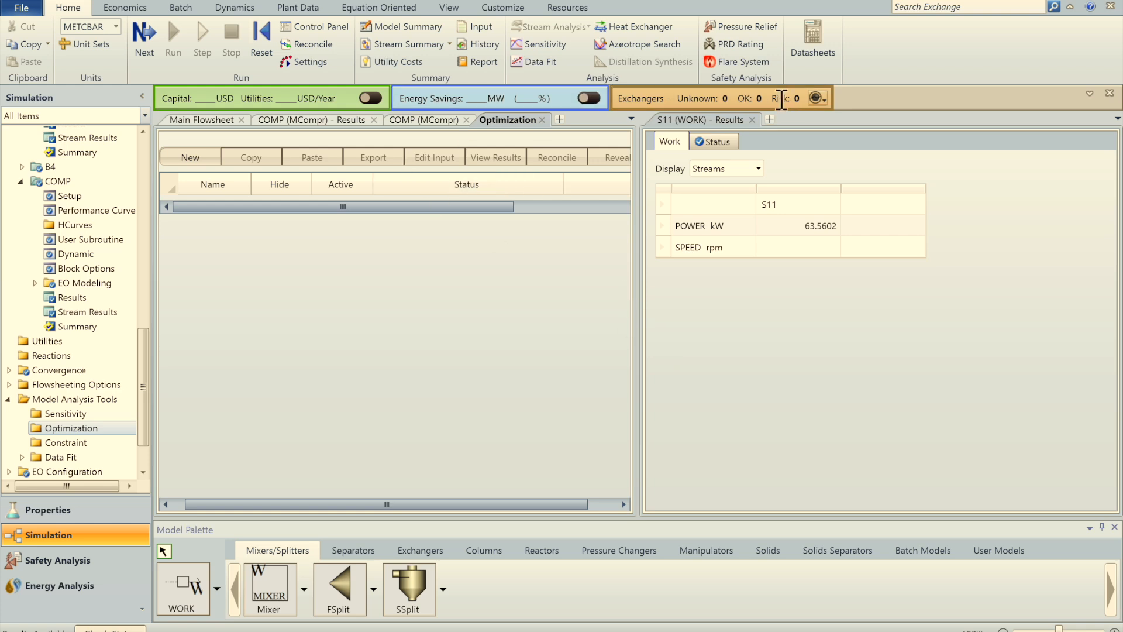
# Step: Create optimization O-1 and add a new variable named W
pyautogui.click(753, 121)
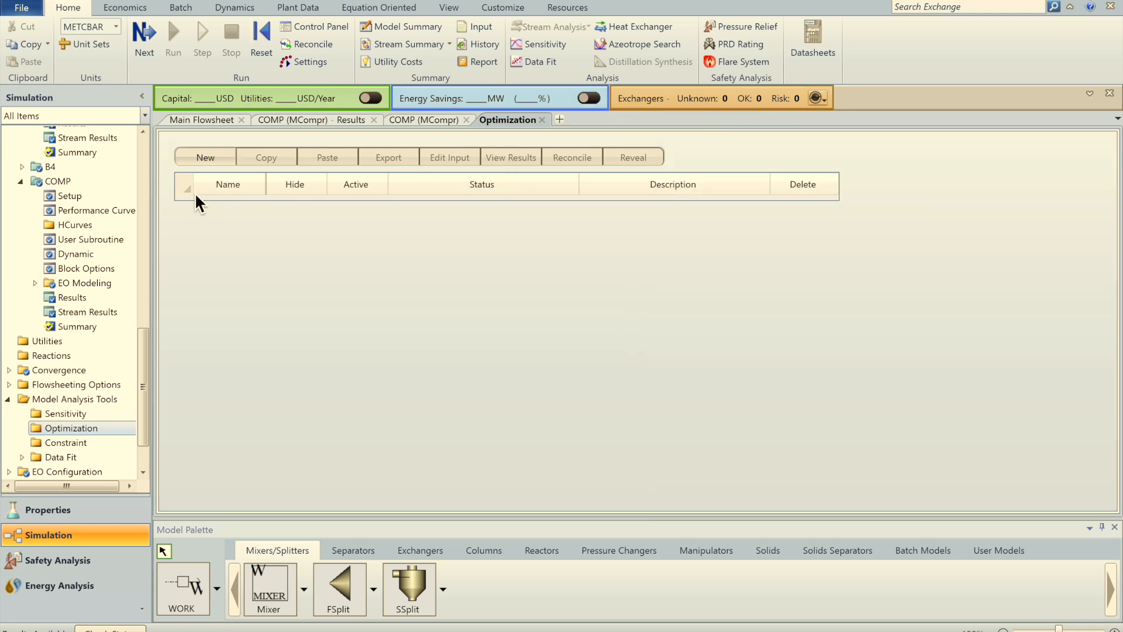
pyautogui.click(205, 160)
pyautogui.click(541, 341)
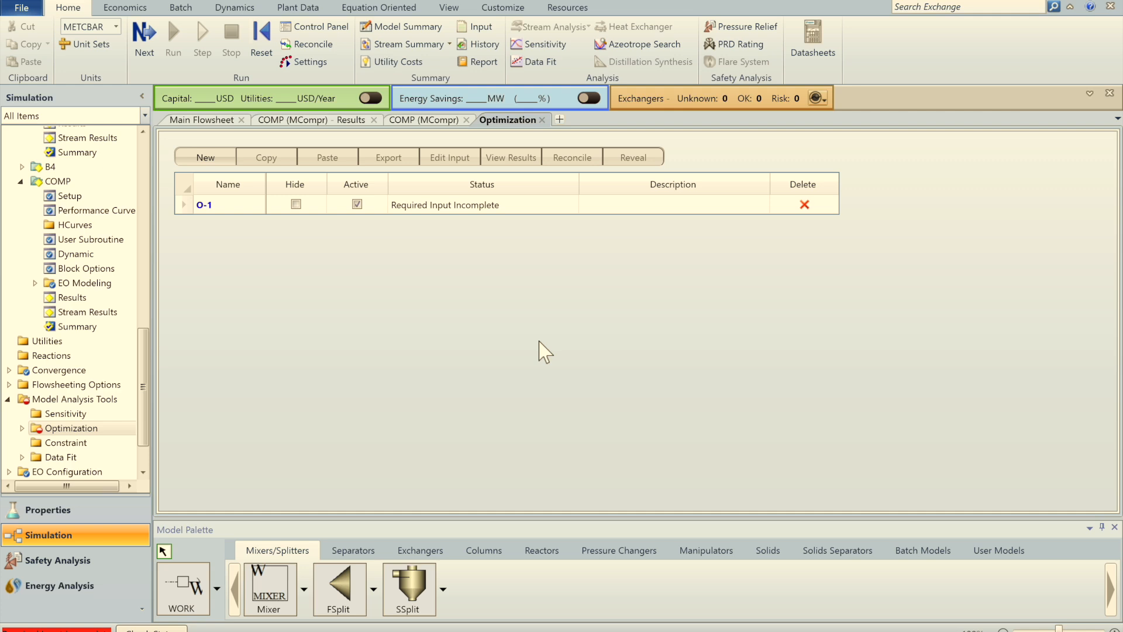
pyautogui.click(331, 285)
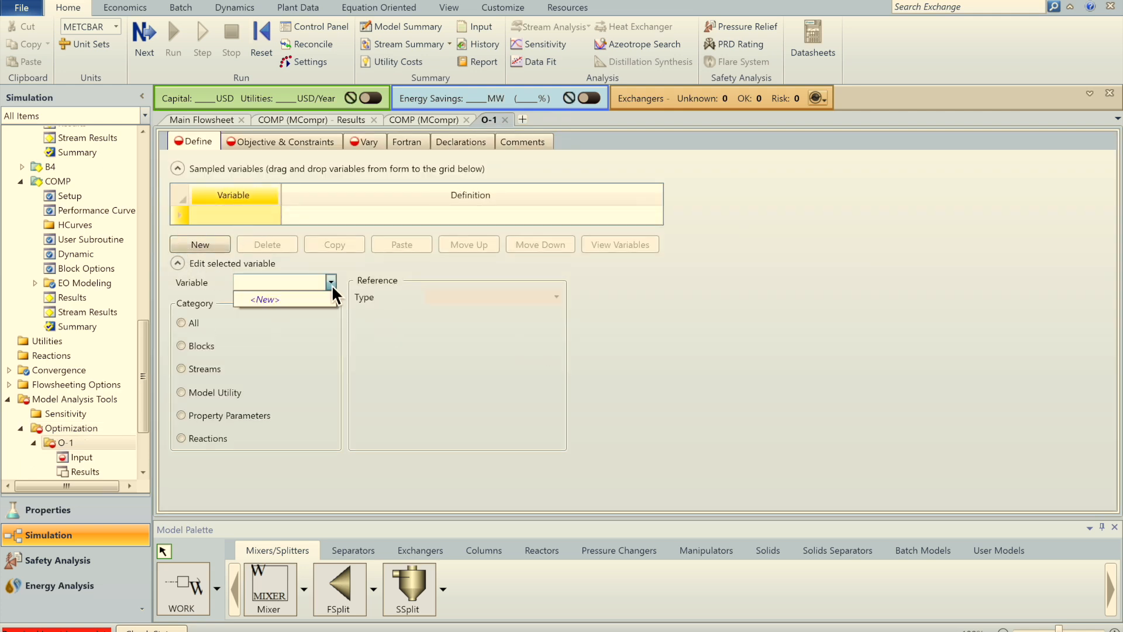
pyautogui.click(228, 216)
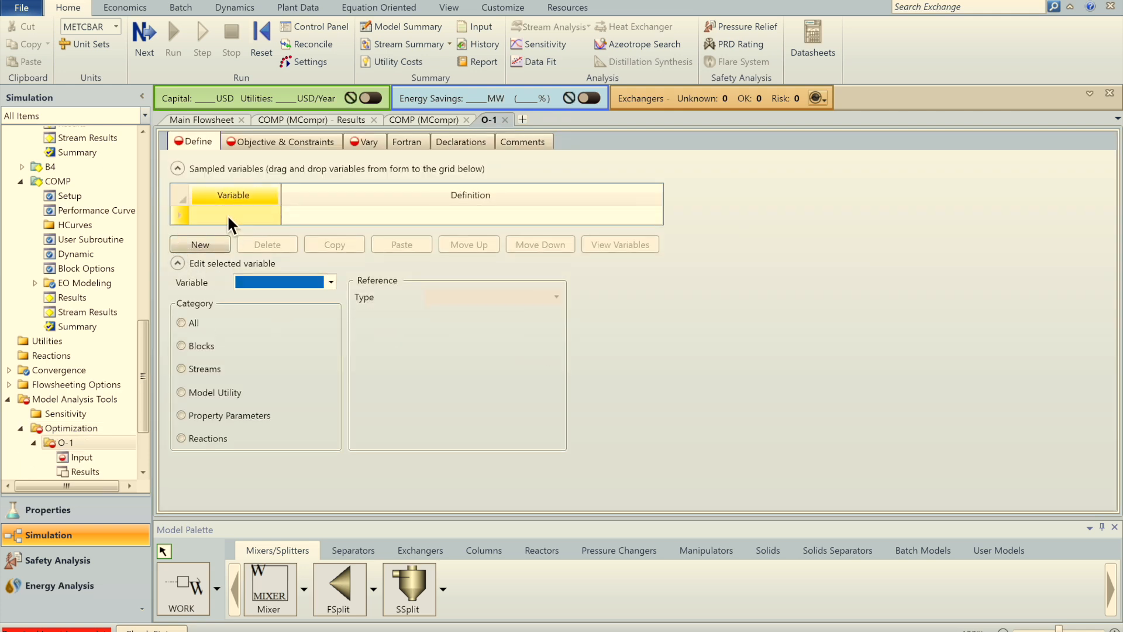
pyautogui.write('W')
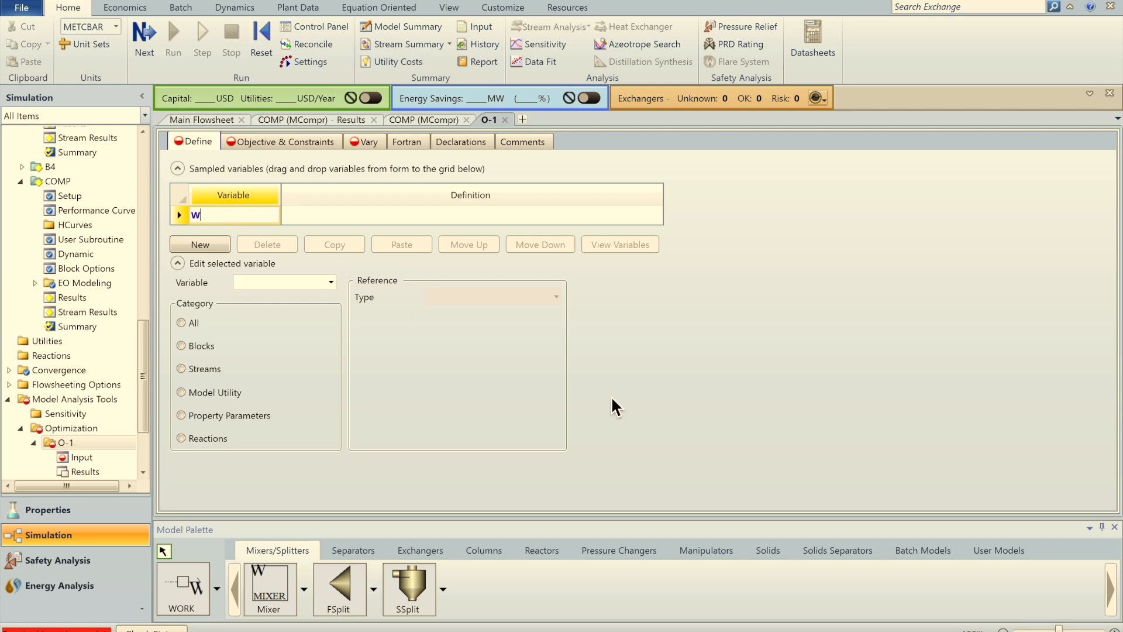
pyautogui.press('Return')
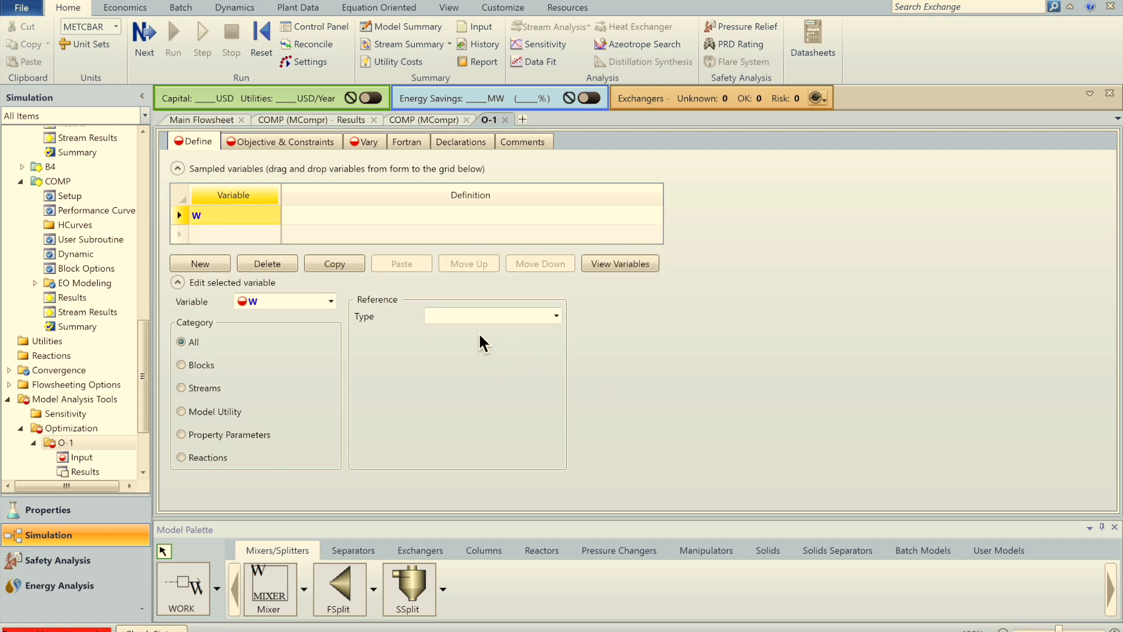
# Step: Define W as the Work-Power of stream S11 in kW
pyautogui.click(557, 317)
pyautogui.moveTo(560, 354); pyautogui.dragTo(554, 561)
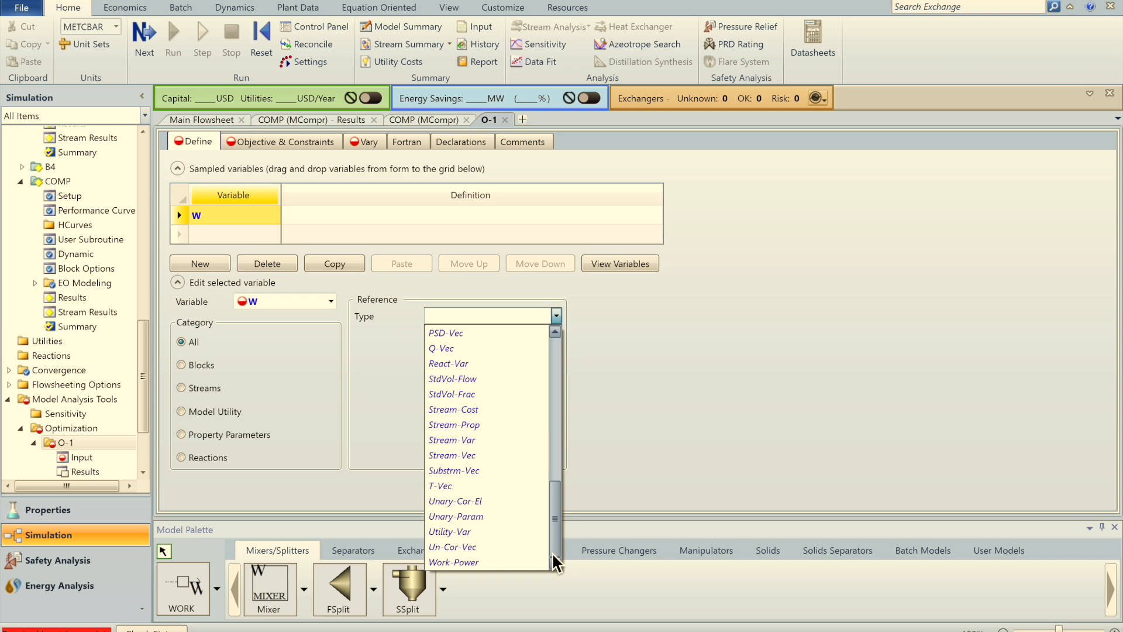
pyautogui.click(488, 562)
pyautogui.click(556, 334)
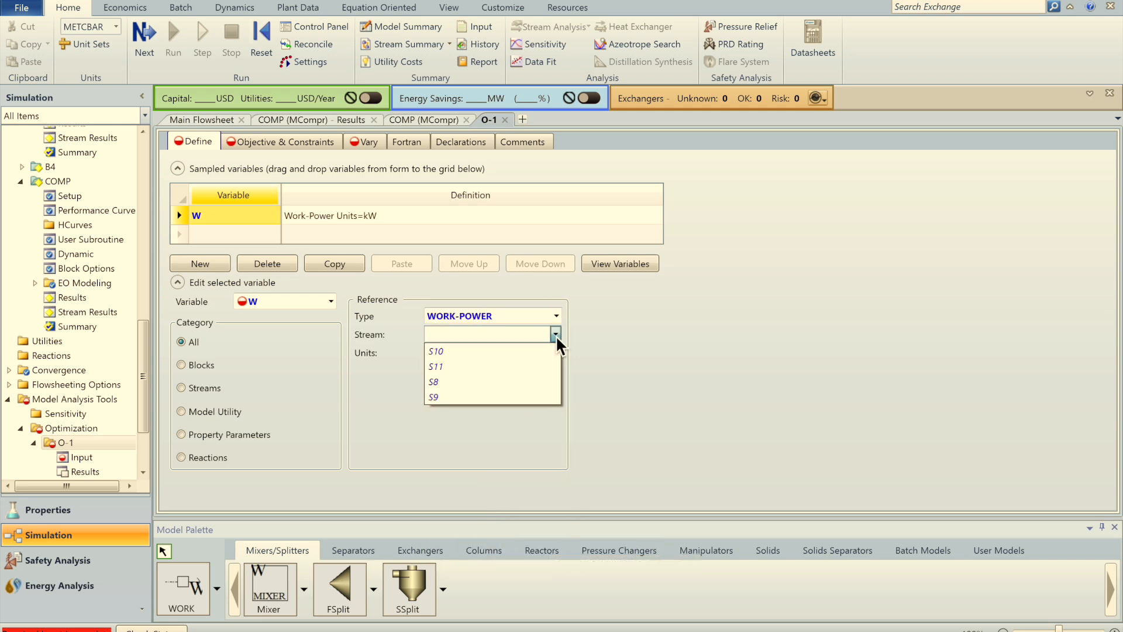
pyautogui.click(451, 393)
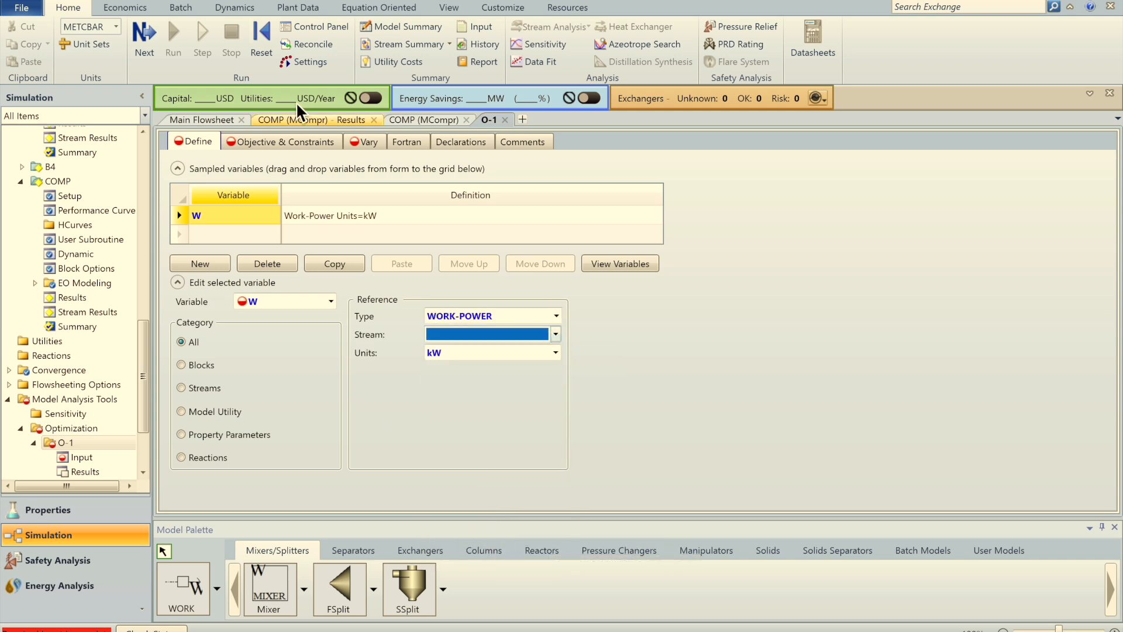
pyautogui.click(222, 119)
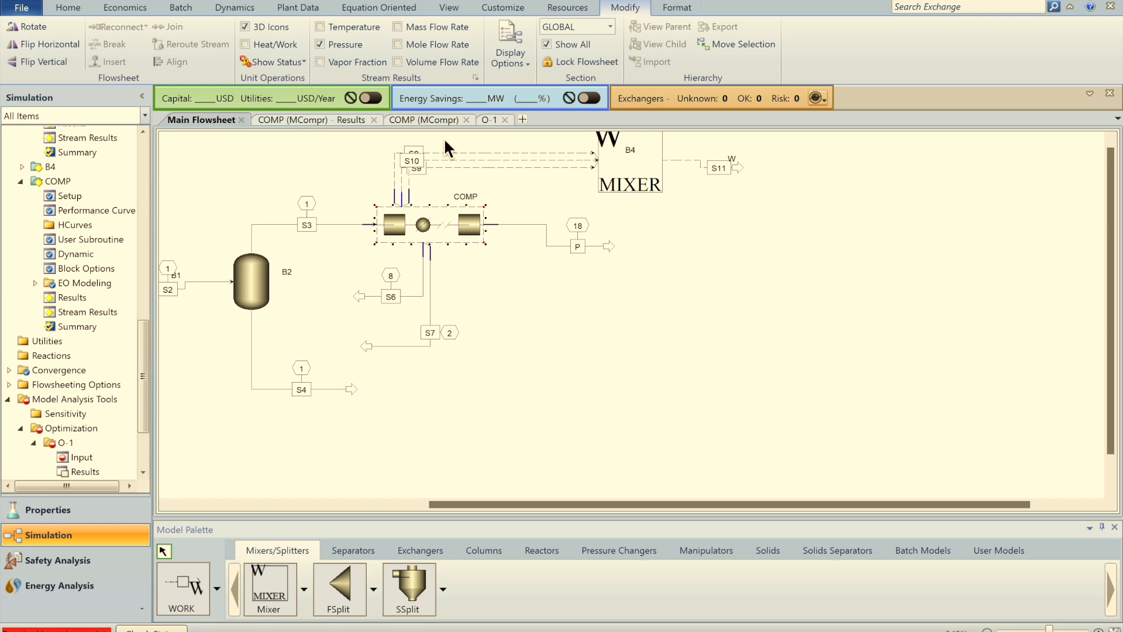
pyautogui.click(493, 120)
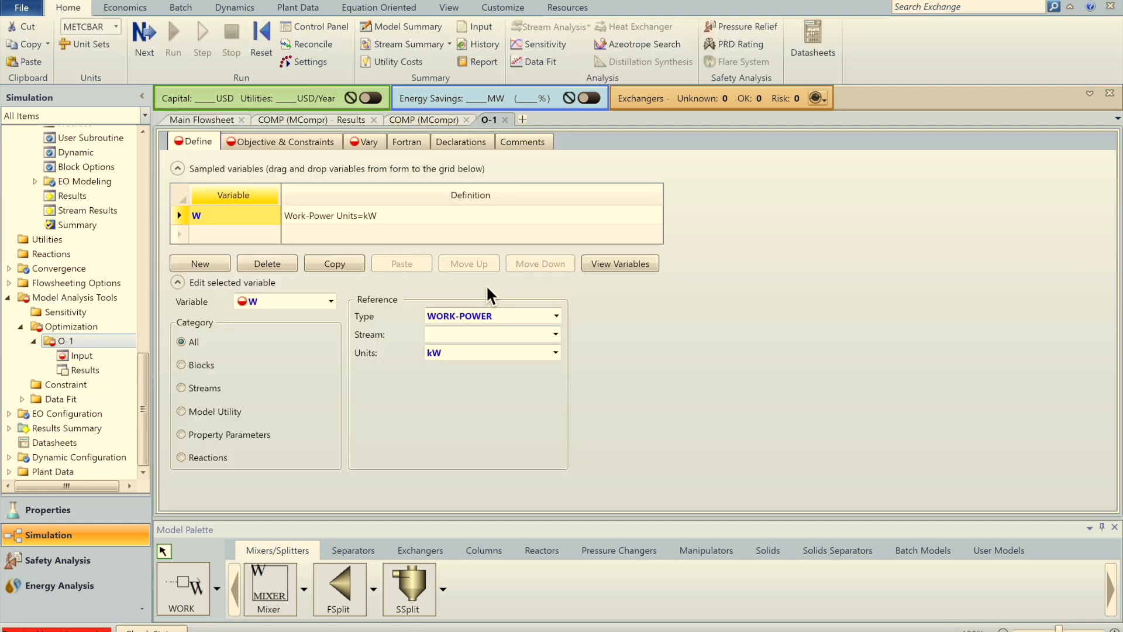
pyautogui.click(555, 335)
pyautogui.click(500, 368)
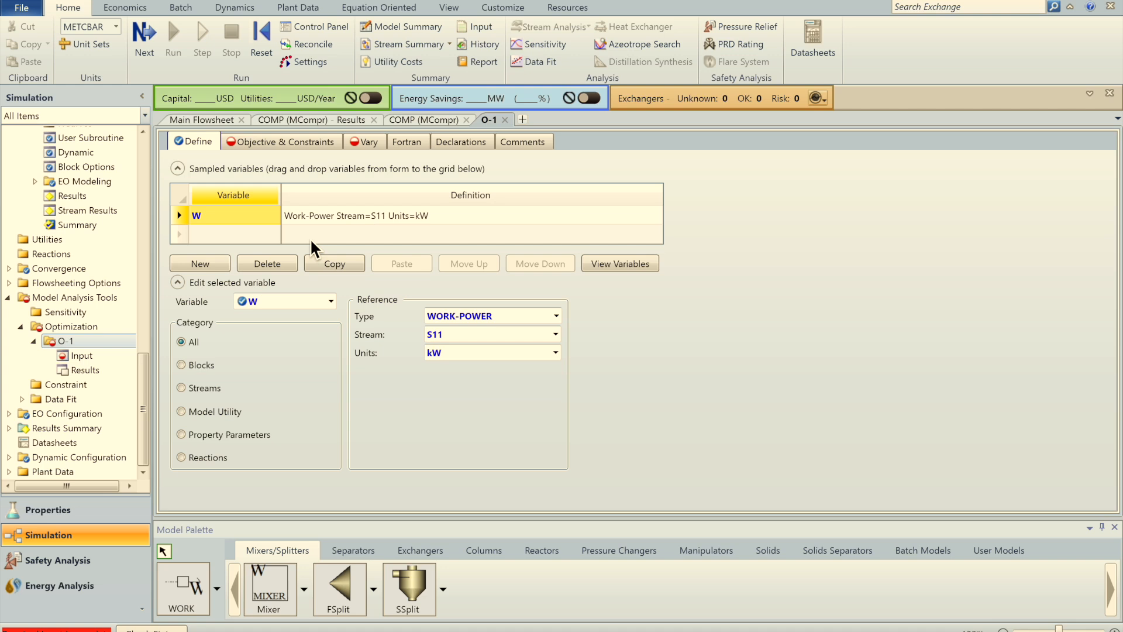
# Step: Set the O-1 objective to minimize W
pyautogui.click(265, 144)
pyautogui.click(234, 209)
pyautogui.click(251, 200)
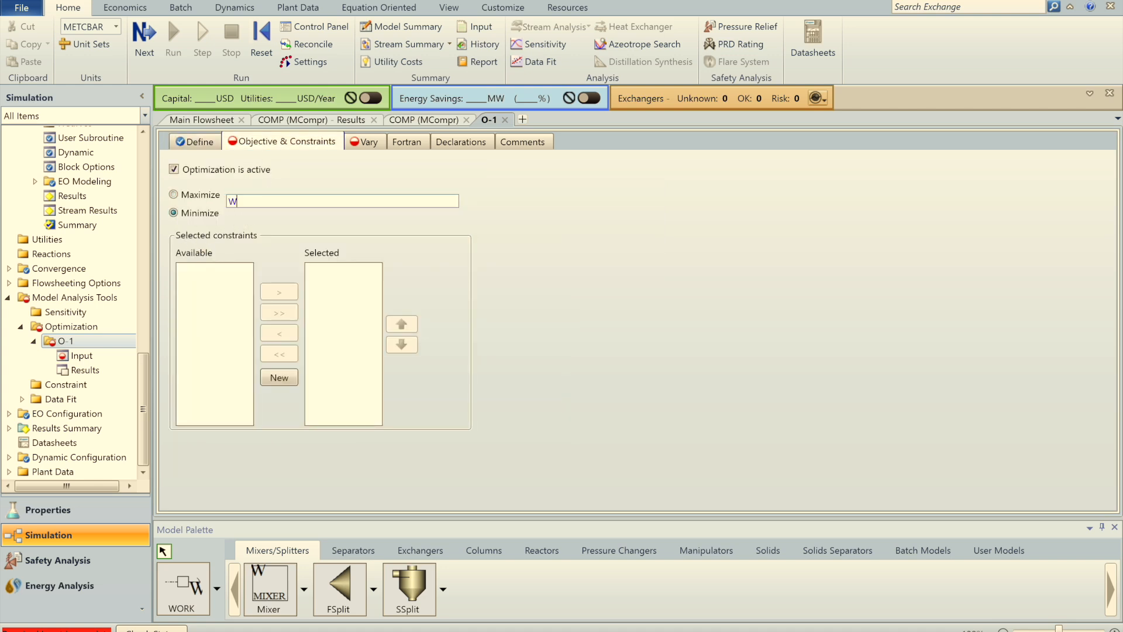
# Step: Add a first manipulated variable on O-1's Vary sheet and check COMP's stage specs
pyautogui.click(199, 141)
pyautogui.click(269, 140)
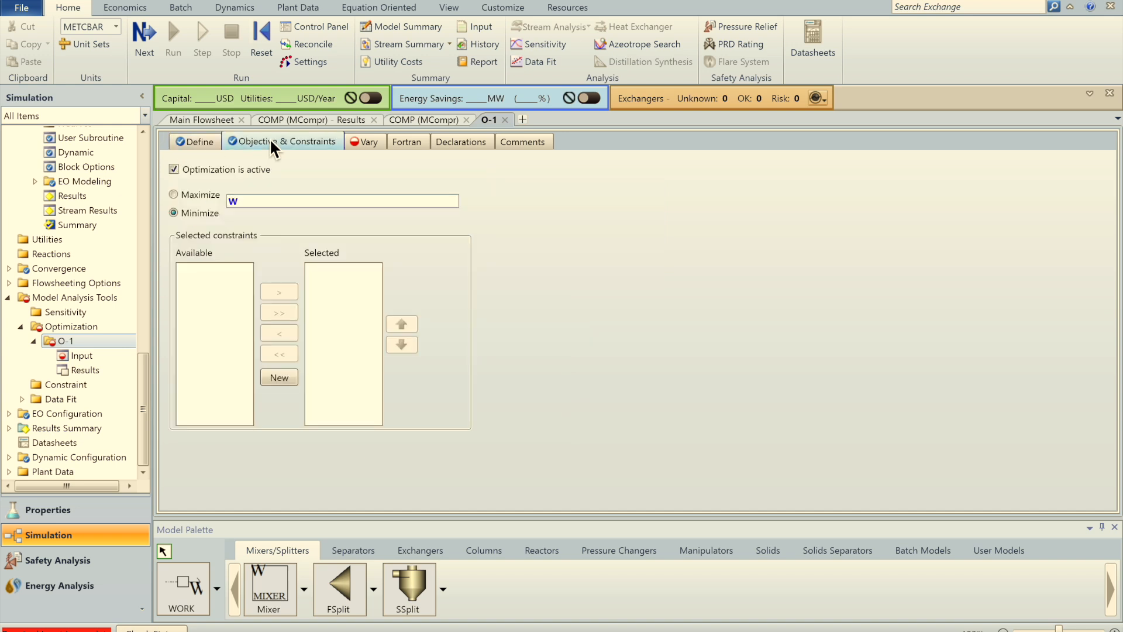
pyautogui.click(370, 141)
pyautogui.click(227, 238)
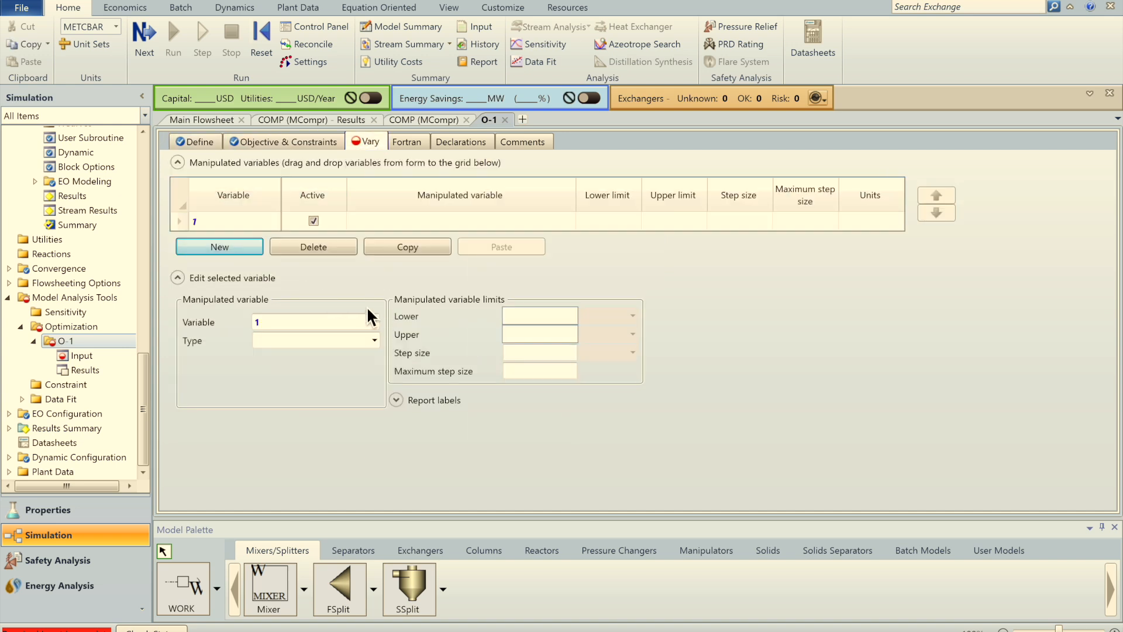
pyautogui.click(375, 342)
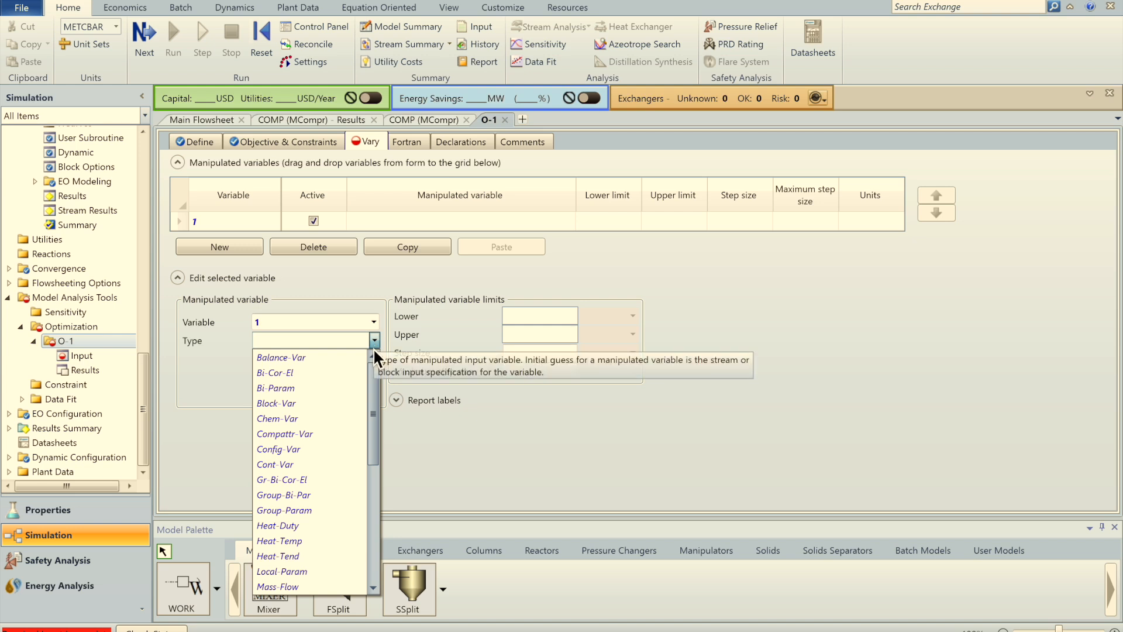
pyautogui.click(313, 119)
pyautogui.click(313, 119)
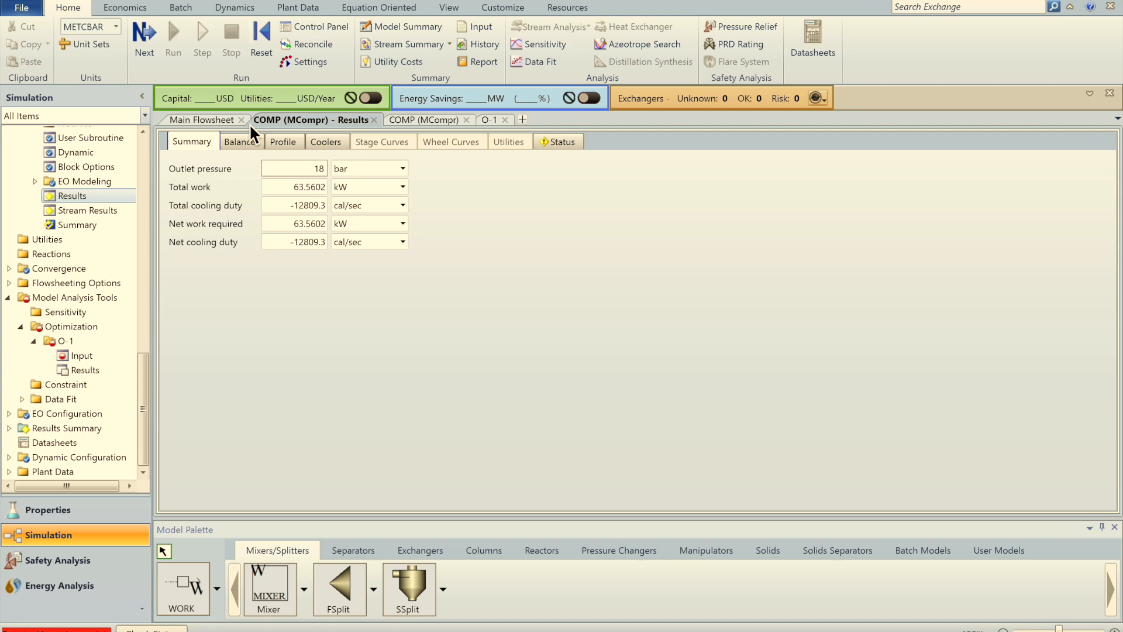
pyautogui.click(203, 120)
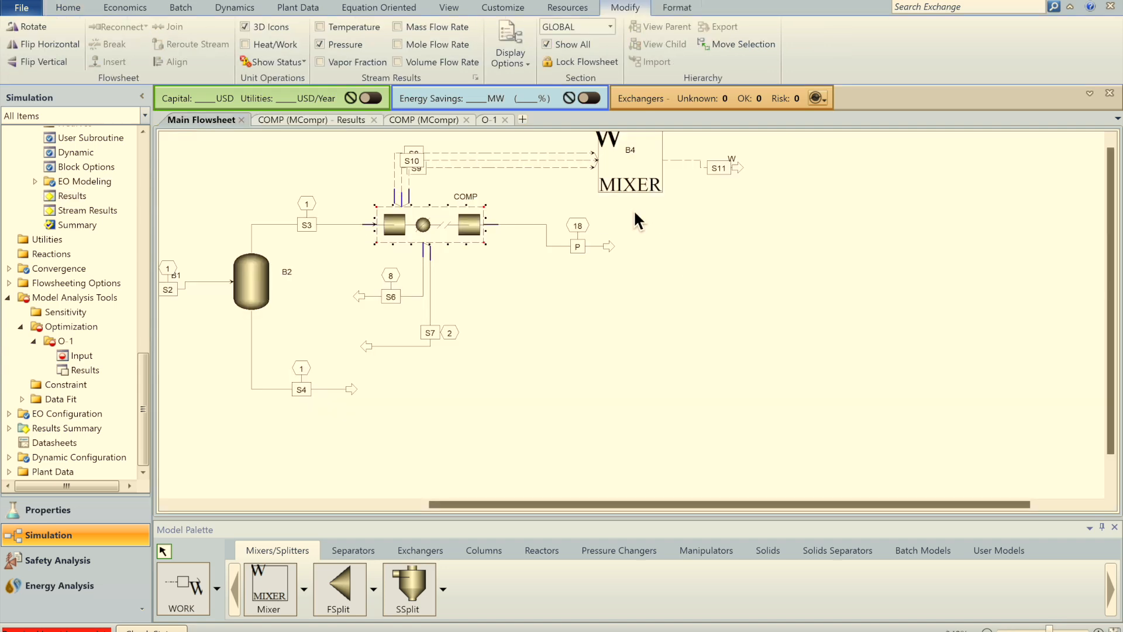
pyautogui.doubleClick(406, 226)
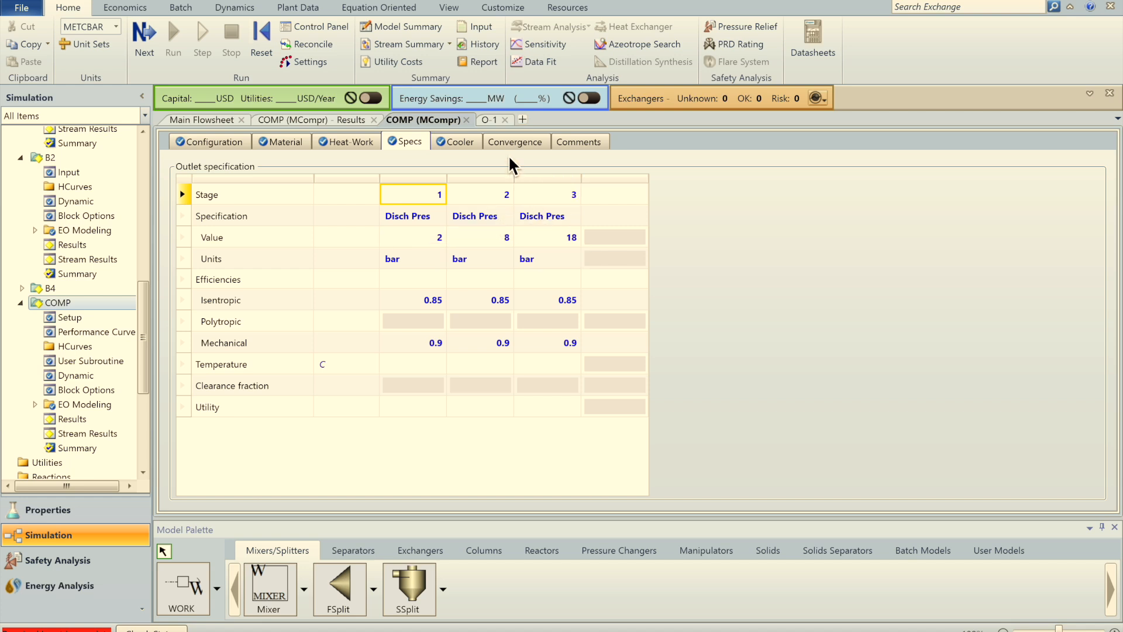
# Step: Set the manipulated variable to Block-Var, block COMP, variable C-S-PRES
pyautogui.click(491, 120)
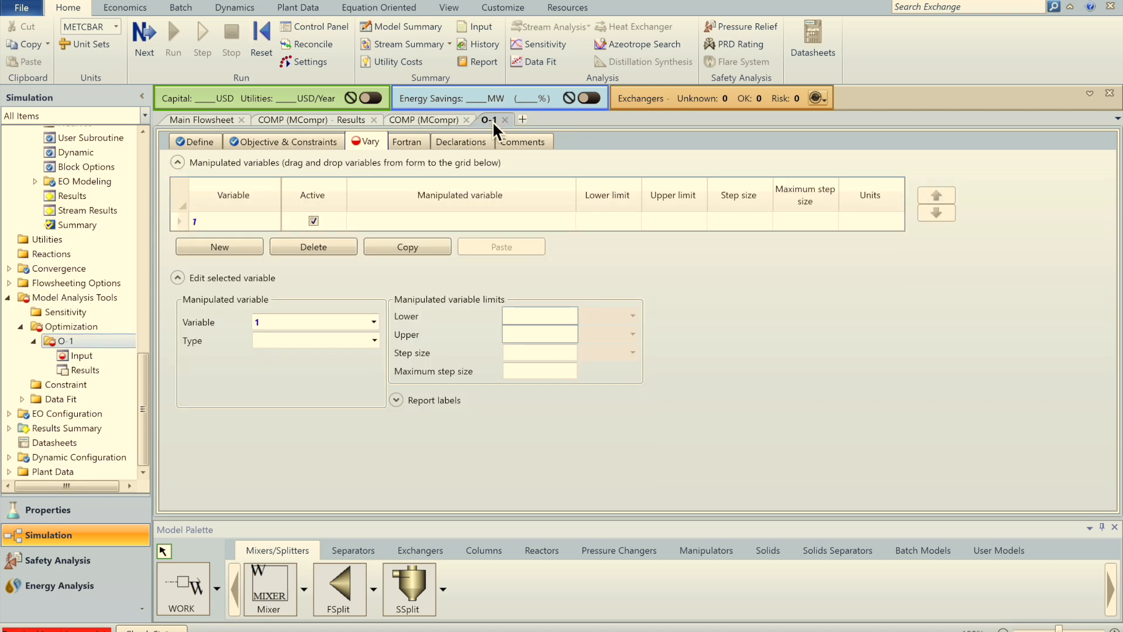
pyautogui.click(375, 340)
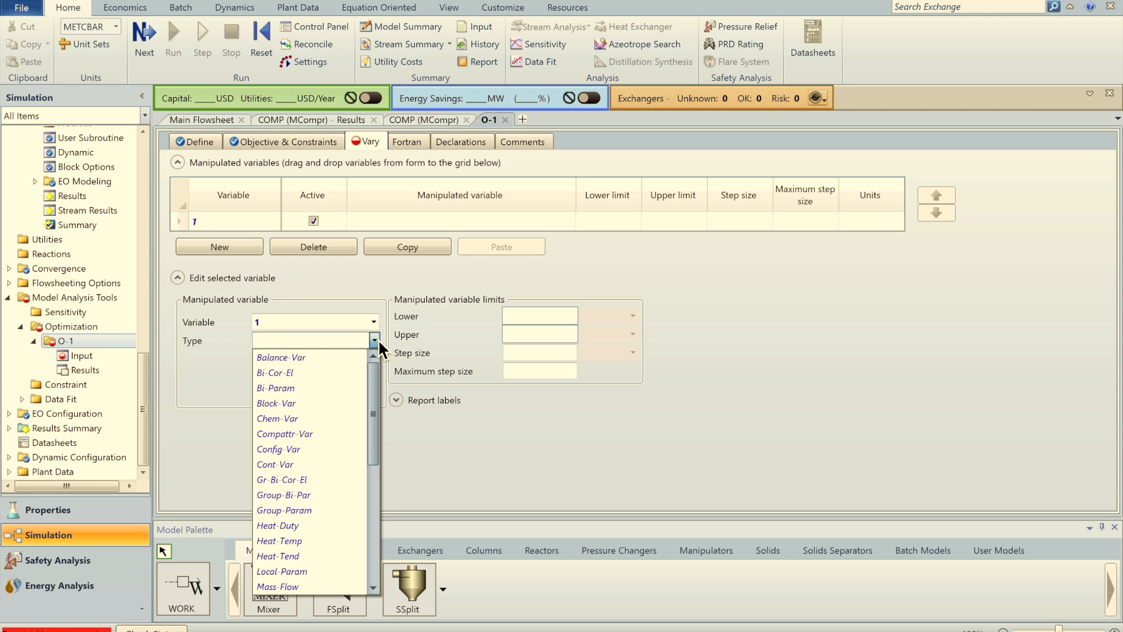
pyautogui.click(295, 404)
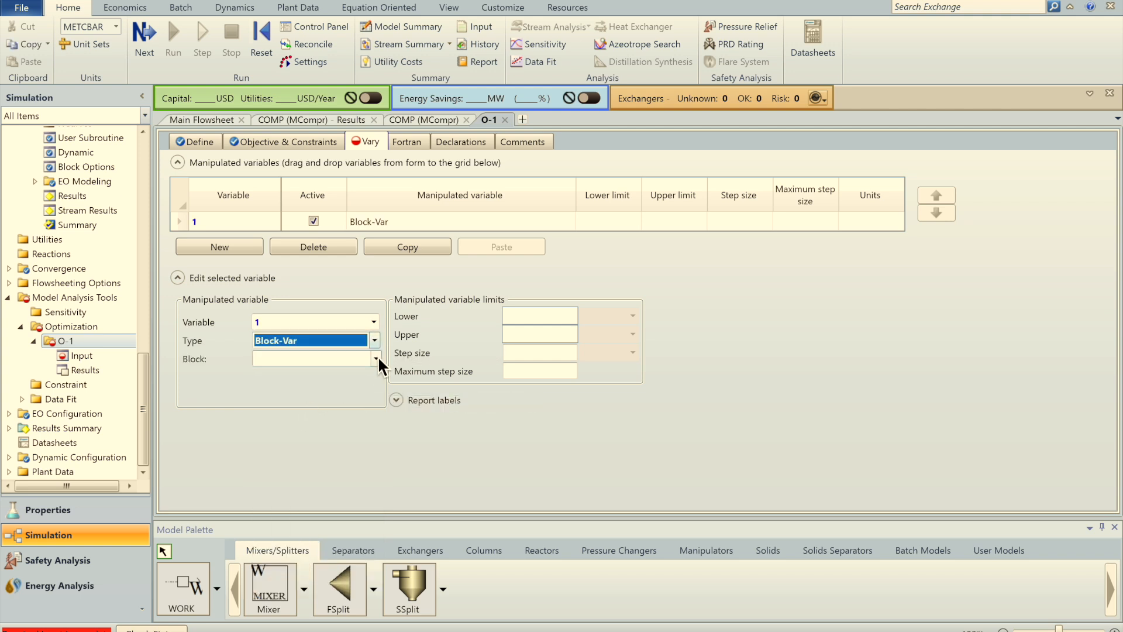
pyautogui.click(376, 358)
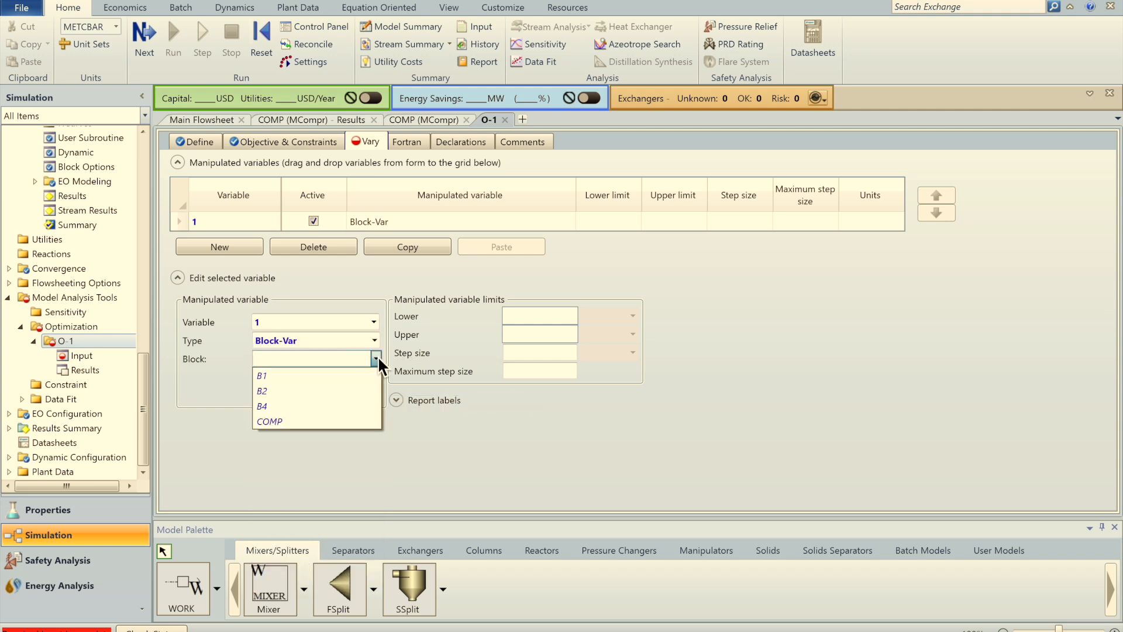
pyautogui.click(275, 422)
pyautogui.click(355, 377)
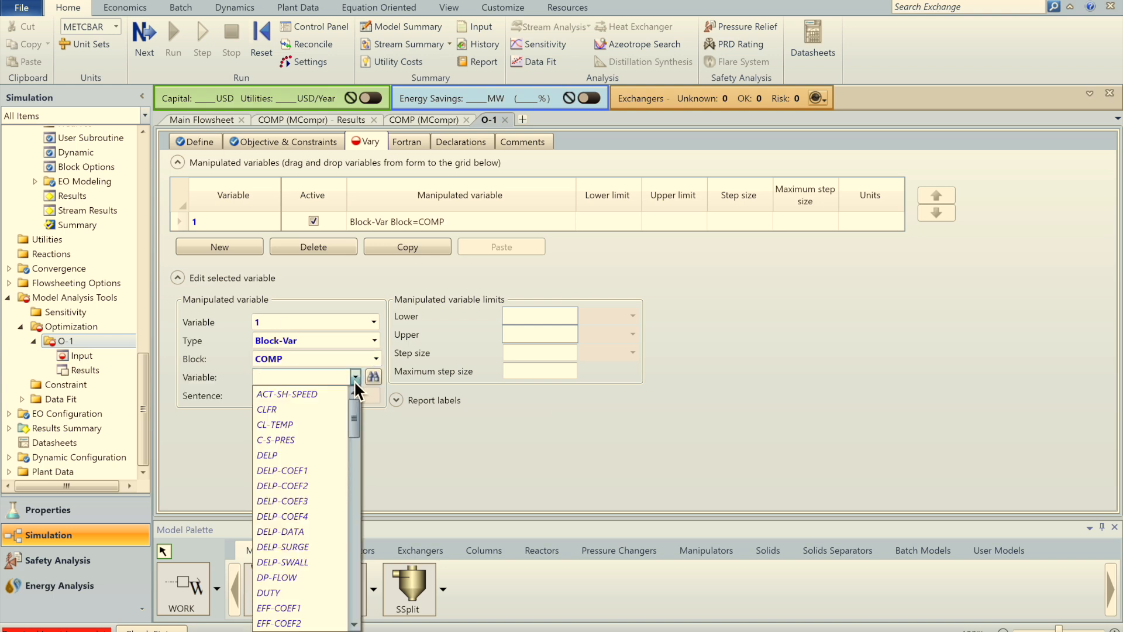
pyautogui.click(291, 440)
# Step: Give it ID1 stage 1 with limits 2 to 18 bar, then add a new variable
pyautogui.click(363, 414)
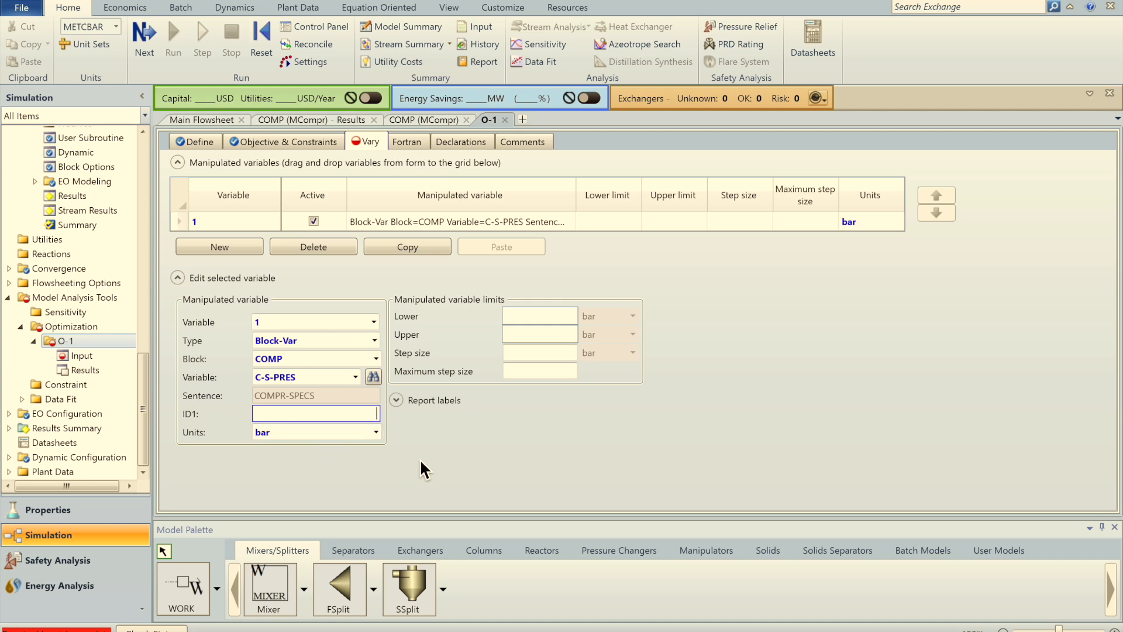
pyautogui.click(484, 451)
pyautogui.click(529, 334)
pyautogui.write('18')
pyautogui.click(546, 456)
pyautogui.click(243, 243)
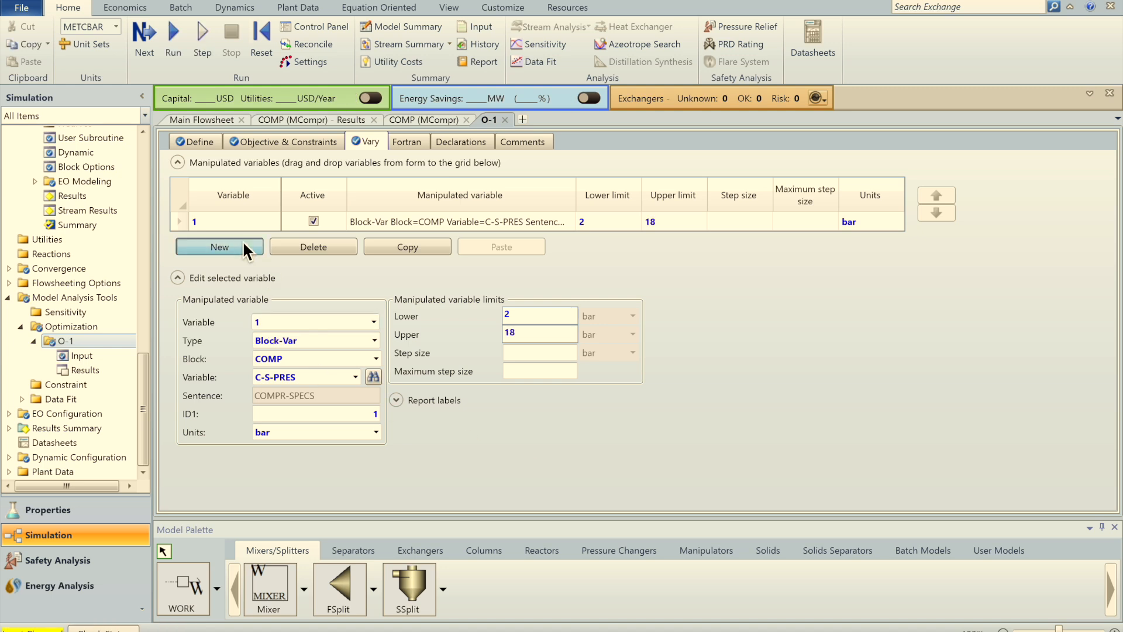
# Step: Define O-1 variable 2 as COMP block variable C-S-PRES with ID1 2
pyautogui.click(401, 241)
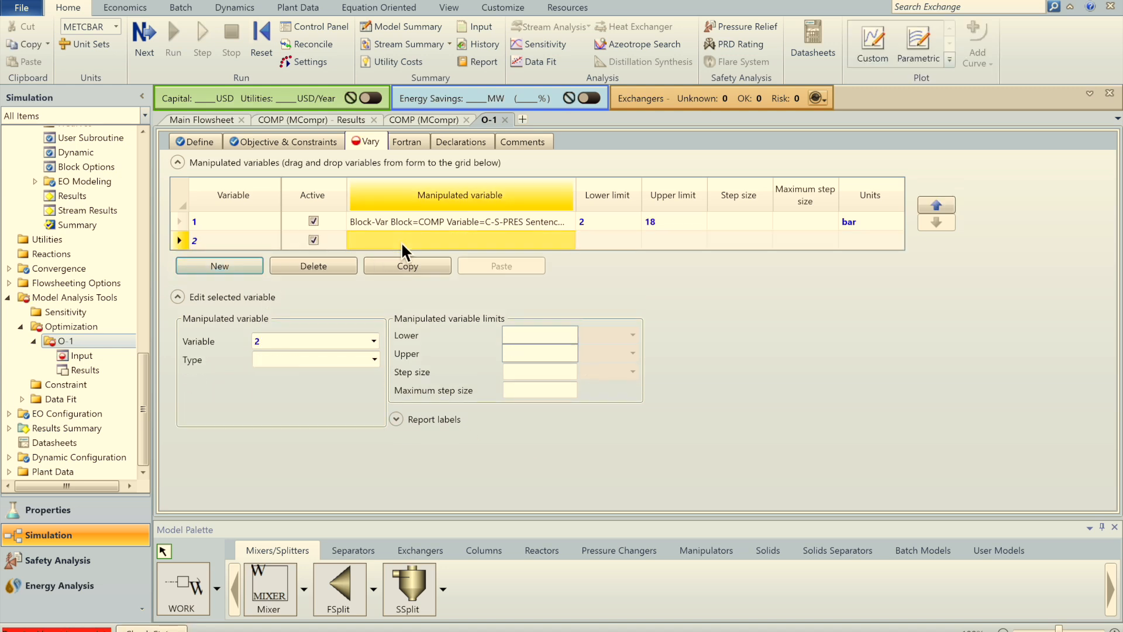
pyautogui.click(374, 360)
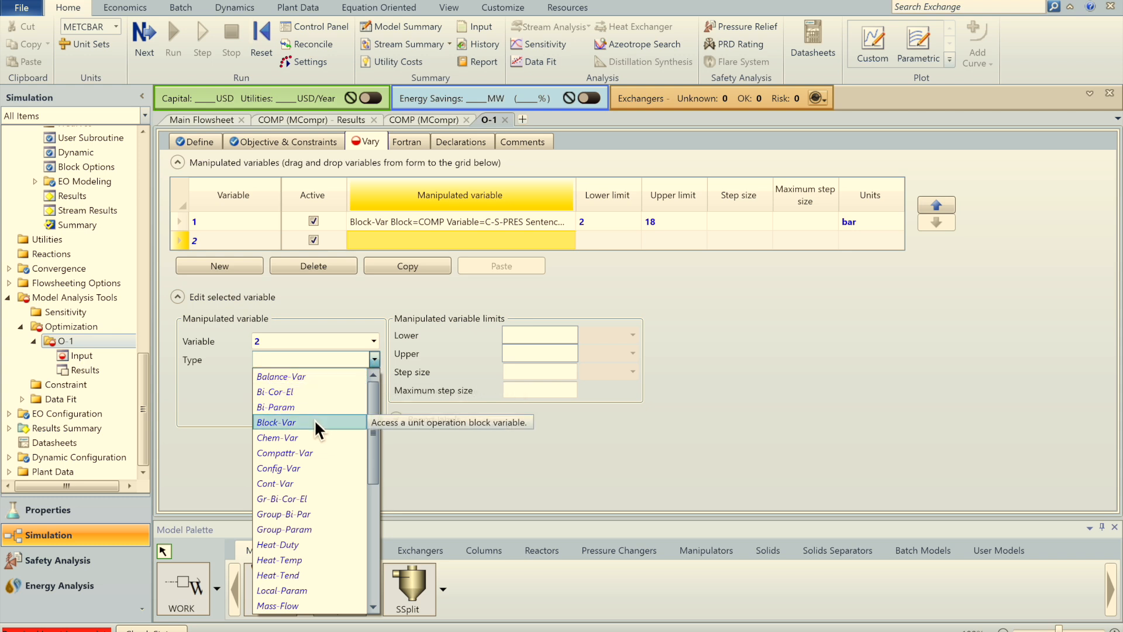
pyautogui.click(315, 422)
pyautogui.click(376, 377)
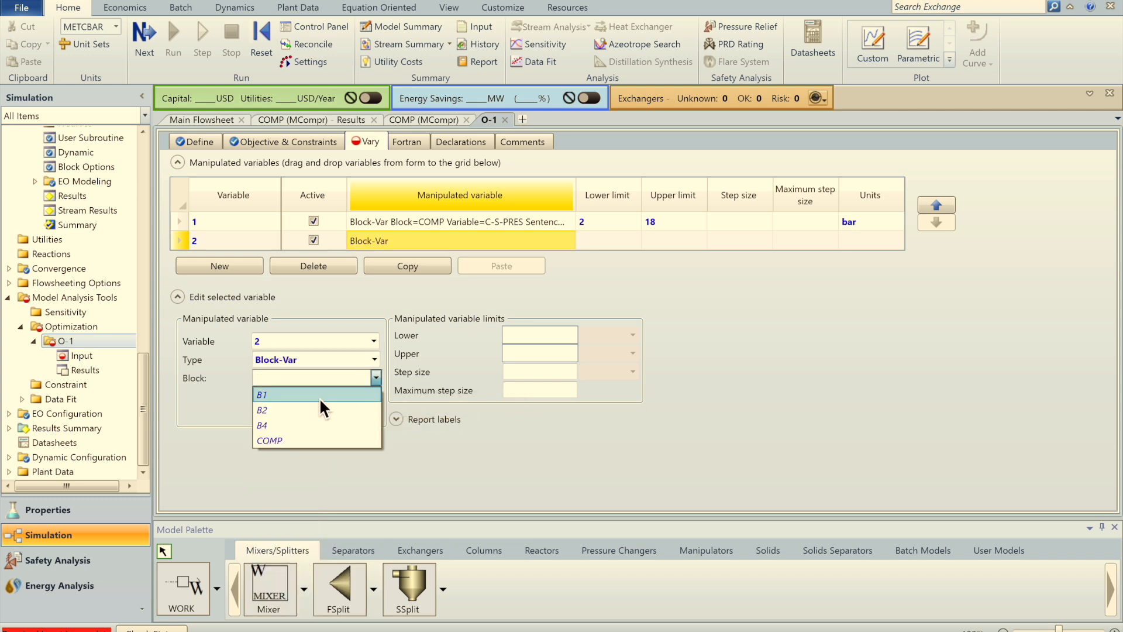
pyautogui.click(282, 439)
pyautogui.click(355, 397)
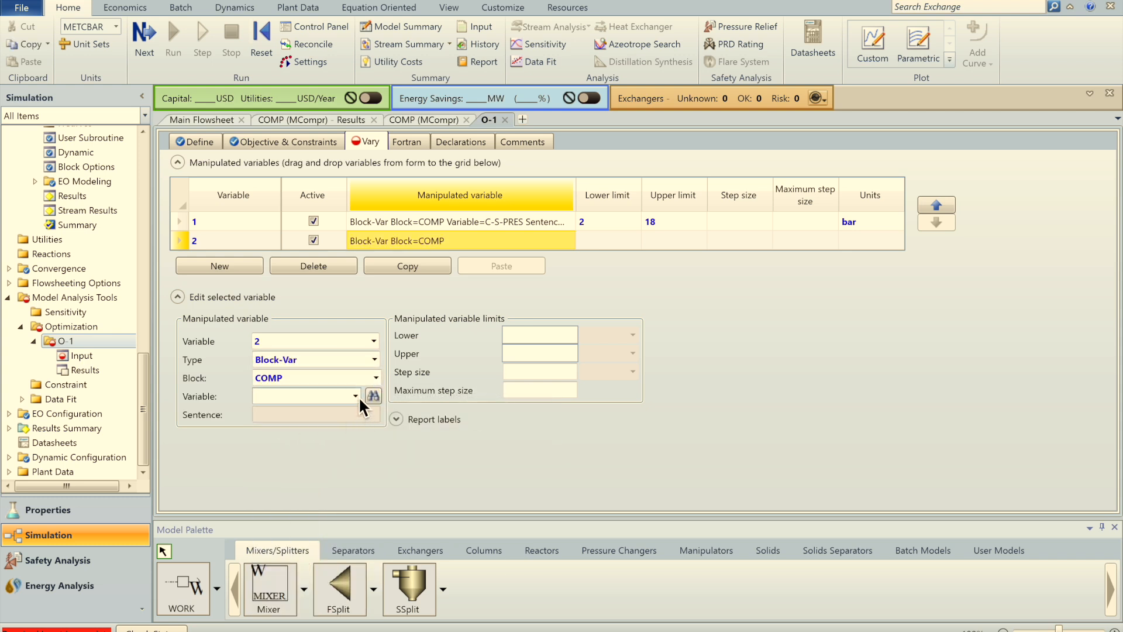
pyautogui.click(288, 461)
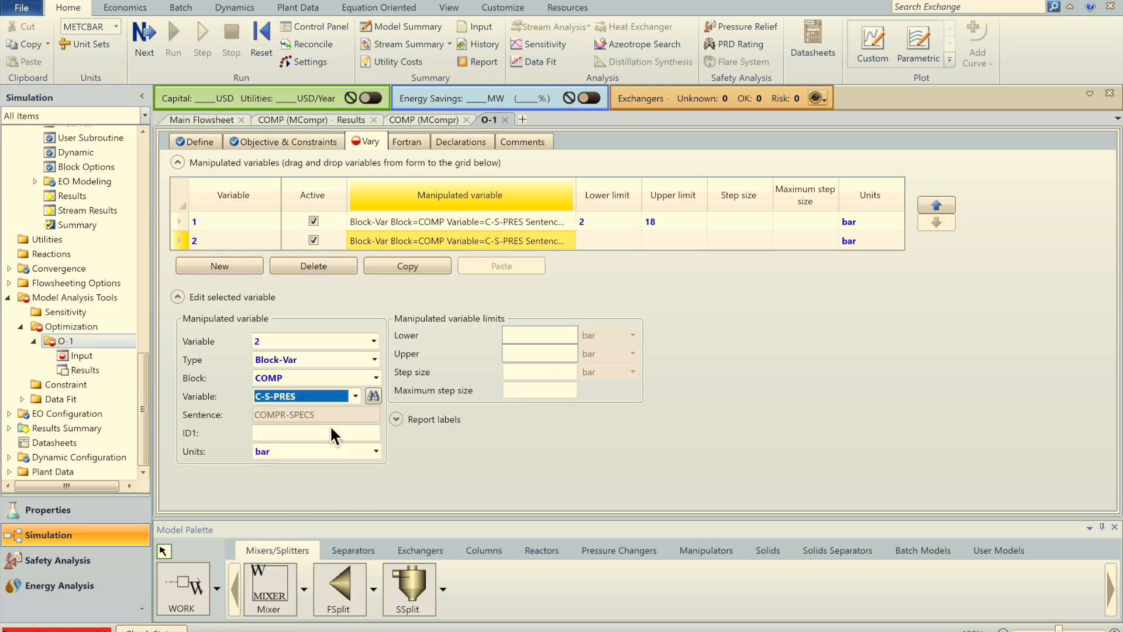
pyautogui.click(332, 434)
pyautogui.write('2')
pyautogui.press('Return')
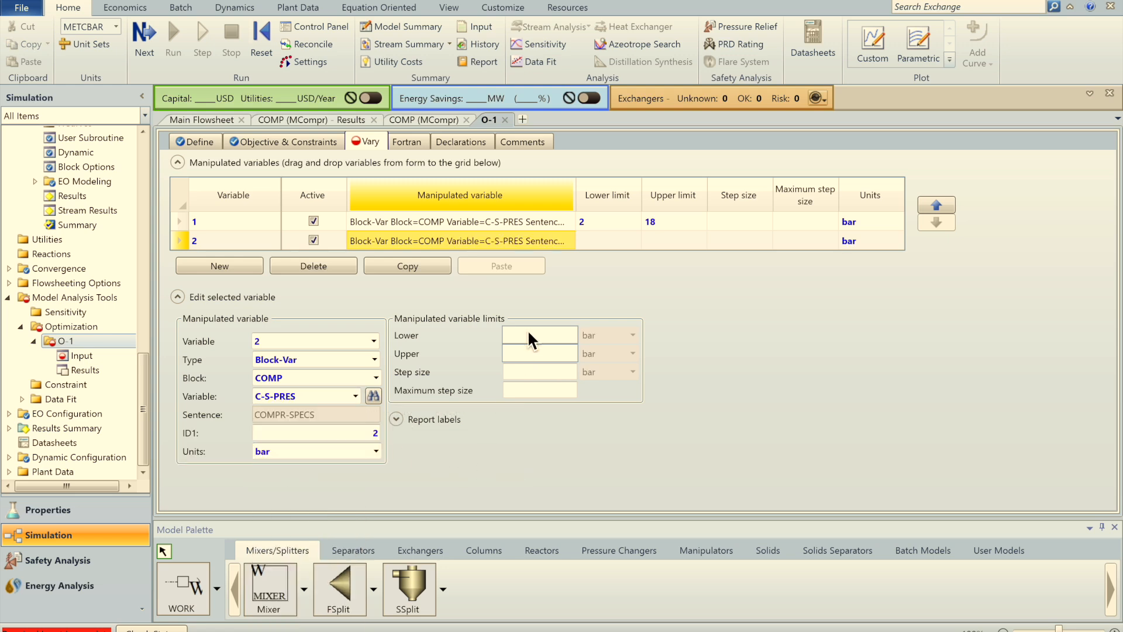
# Step: Limit variable 2 to 2–18 bar, then review the Objective & Constraints and Define tabs
pyautogui.click(524, 354)
pyautogui.write('18')
pyautogui.press('Return')
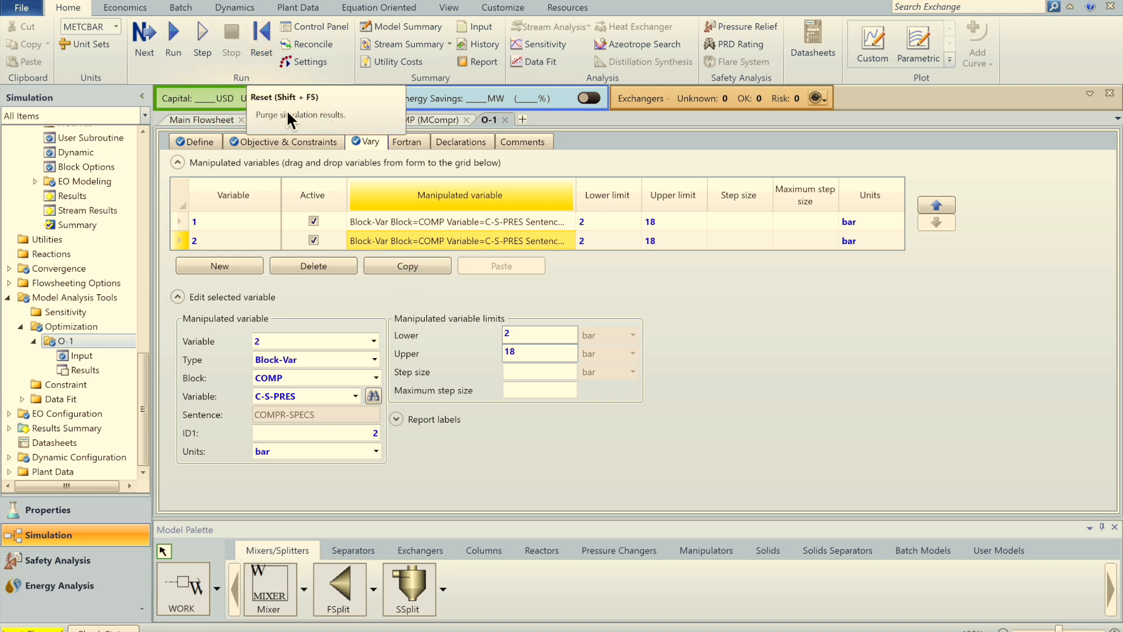
pyautogui.click(274, 145)
pyautogui.click(195, 154)
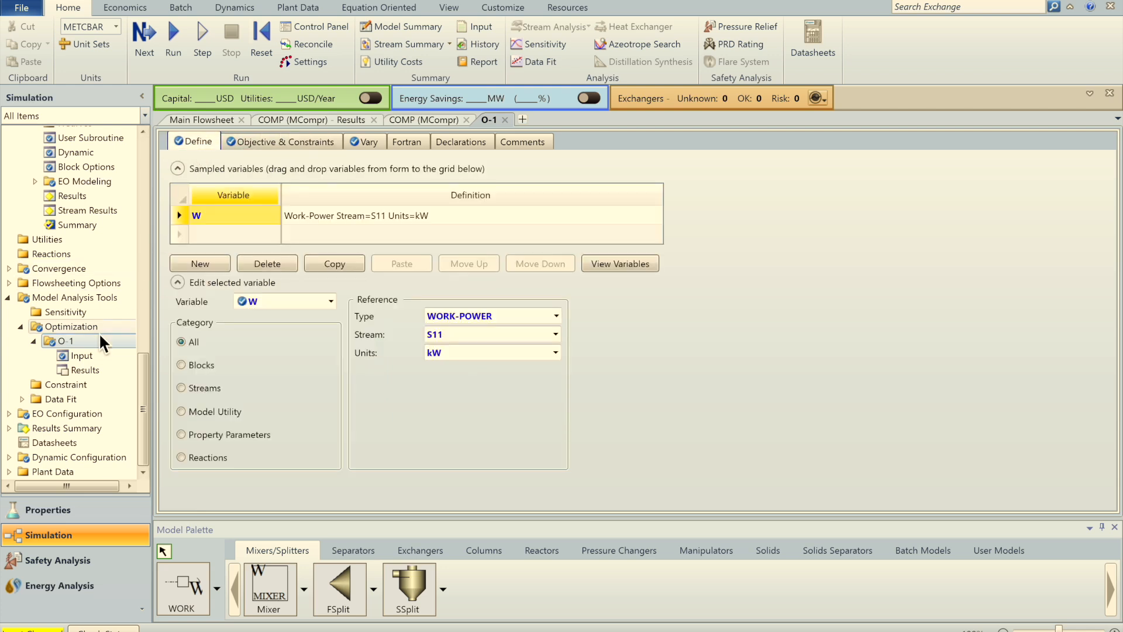
# Step: From the Optimization overview, reset the simulation and run it with O-1
pyautogui.click(94, 328)
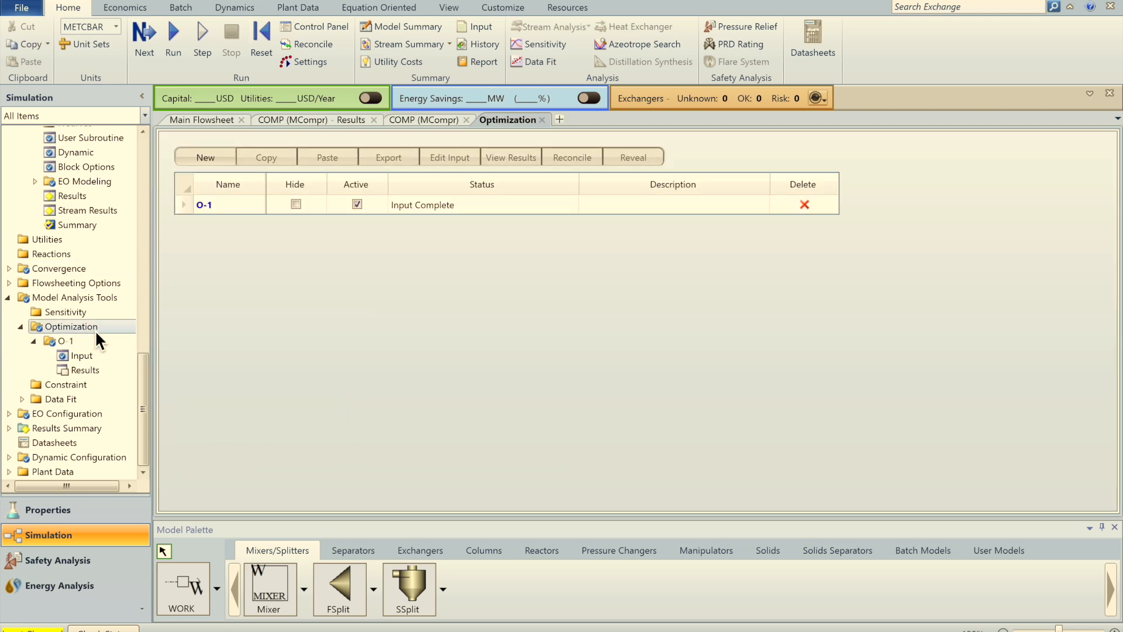
pyautogui.click(252, 35)
pyautogui.press('Return')
pyautogui.press('Return')
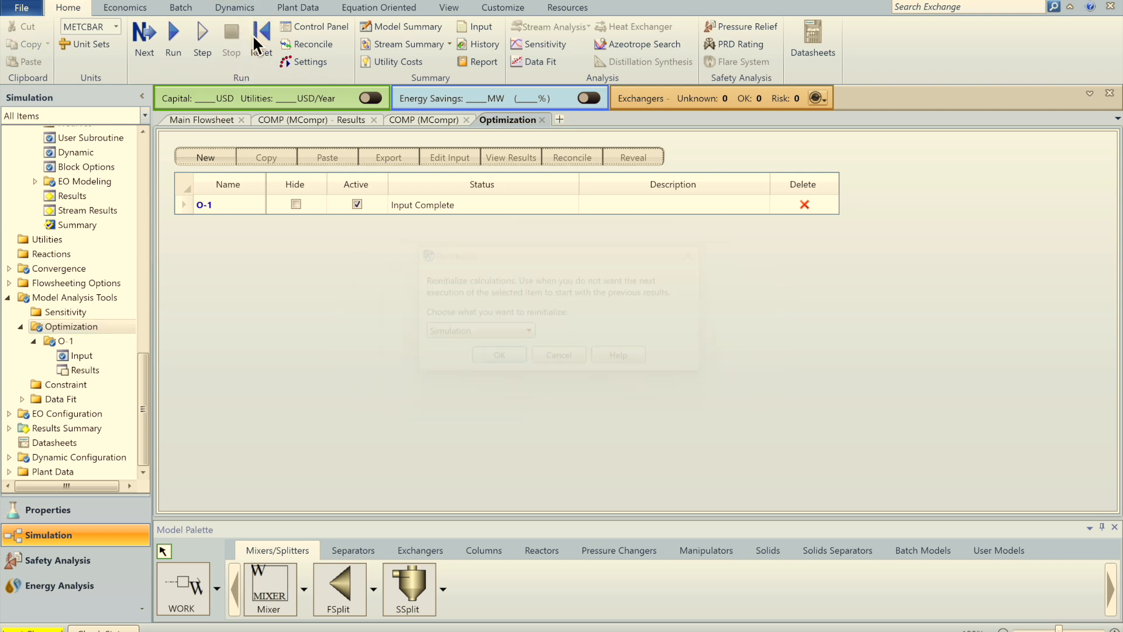
pyautogui.click(174, 50)
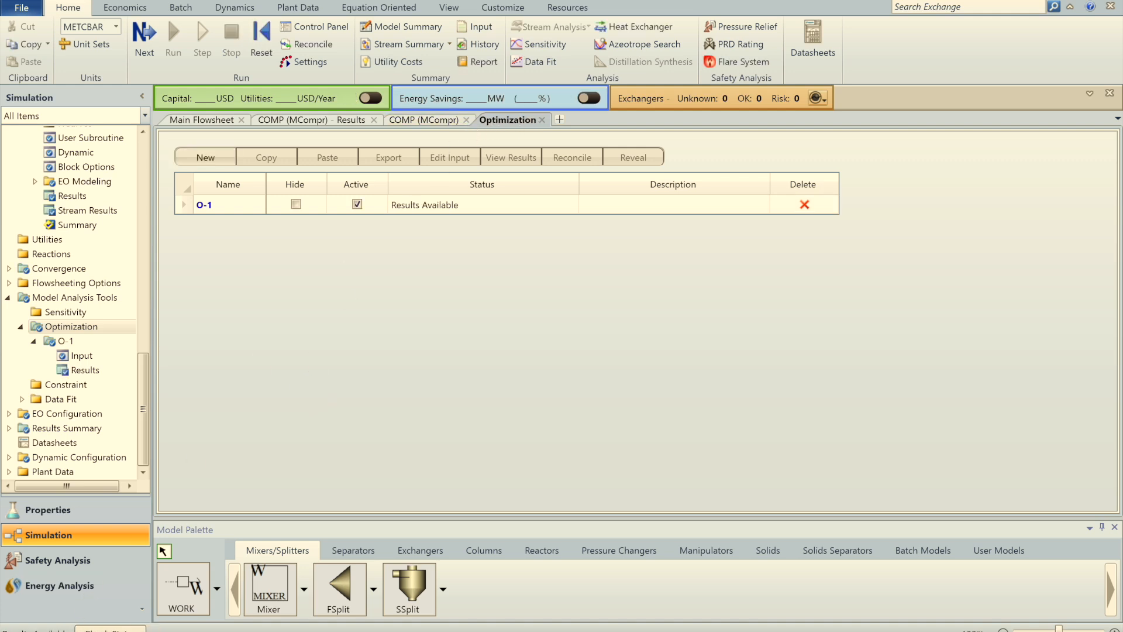
# Step: Close the COMP input and results sheets and open the O-1 results
pyautogui.click(466, 120)
pyautogui.click(373, 120)
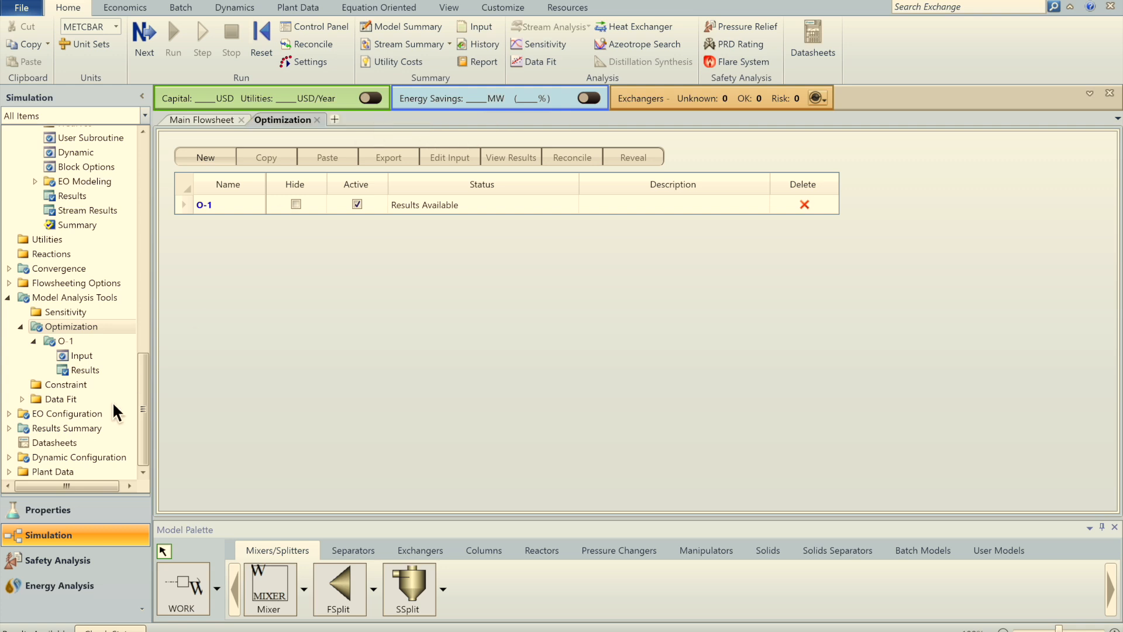
pyautogui.click(88, 369)
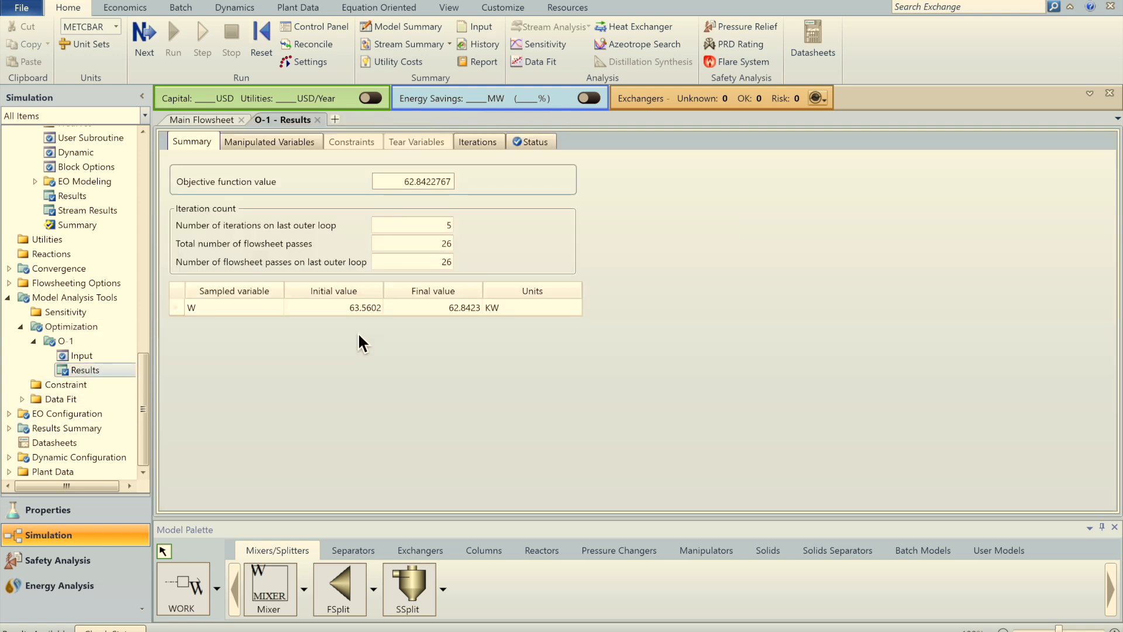
# Step: Check W at 62.8423 kW and optimal pressures 2.55698 and 6.94084 bar, then return to the flowsheet
pyautogui.click(467, 316)
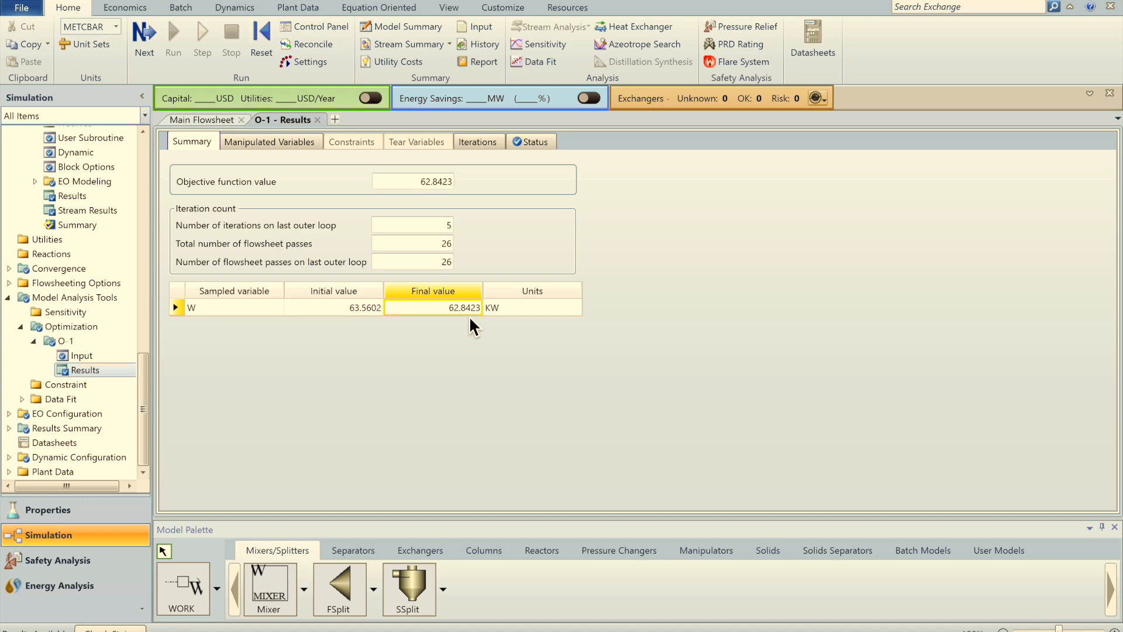
pyautogui.click(225, 121)
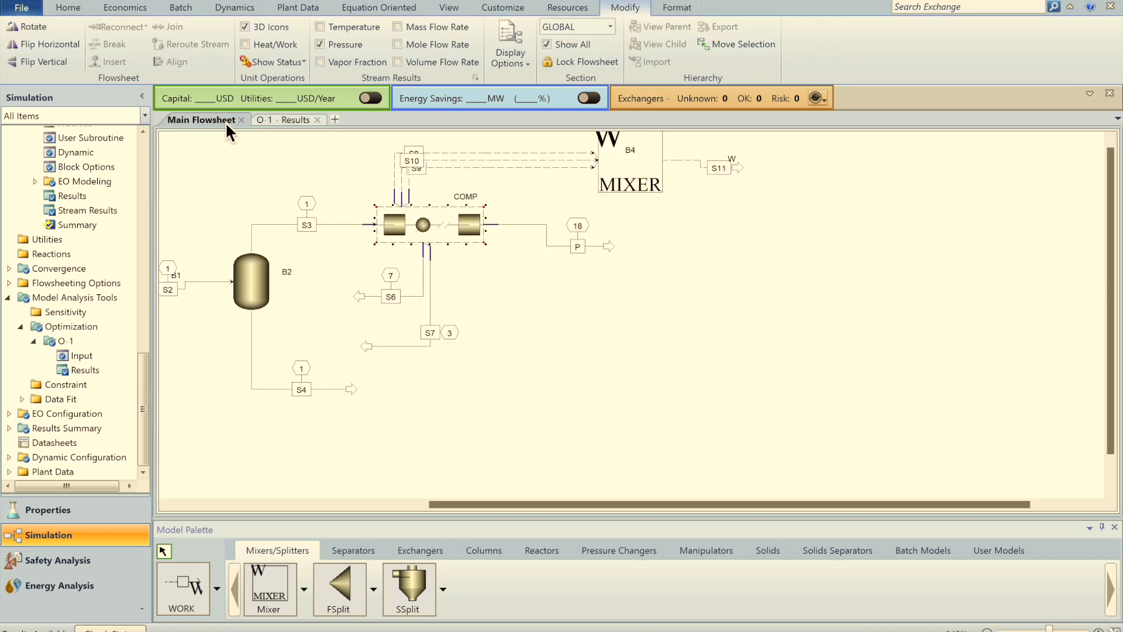
pyautogui.click(285, 121)
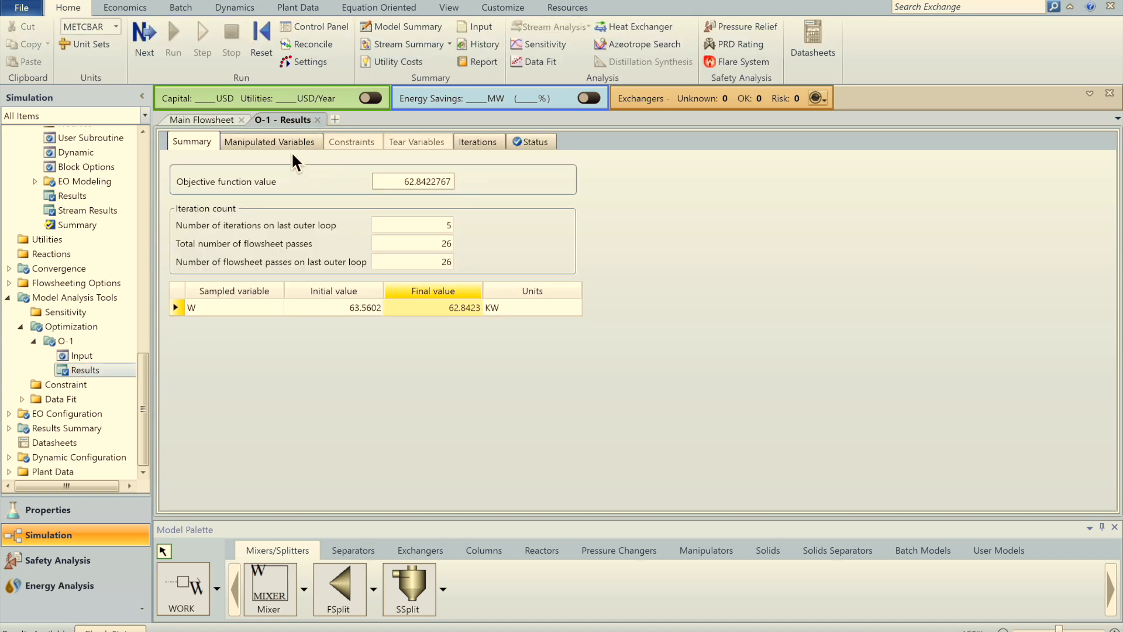
pyautogui.click(272, 142)
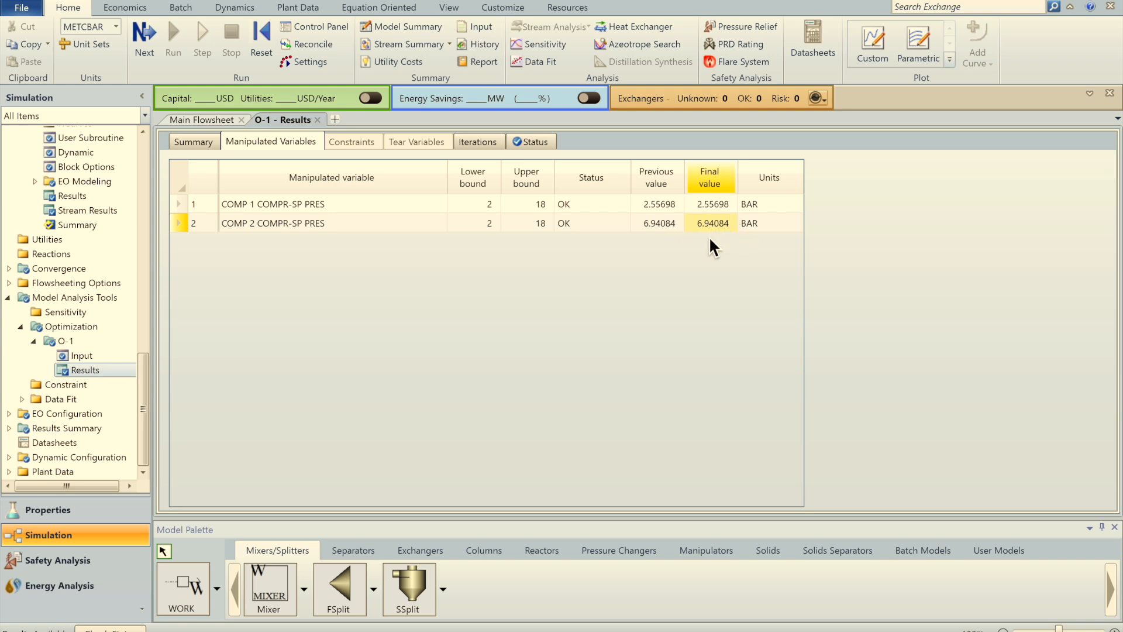
pyautogui.click(202, 121)
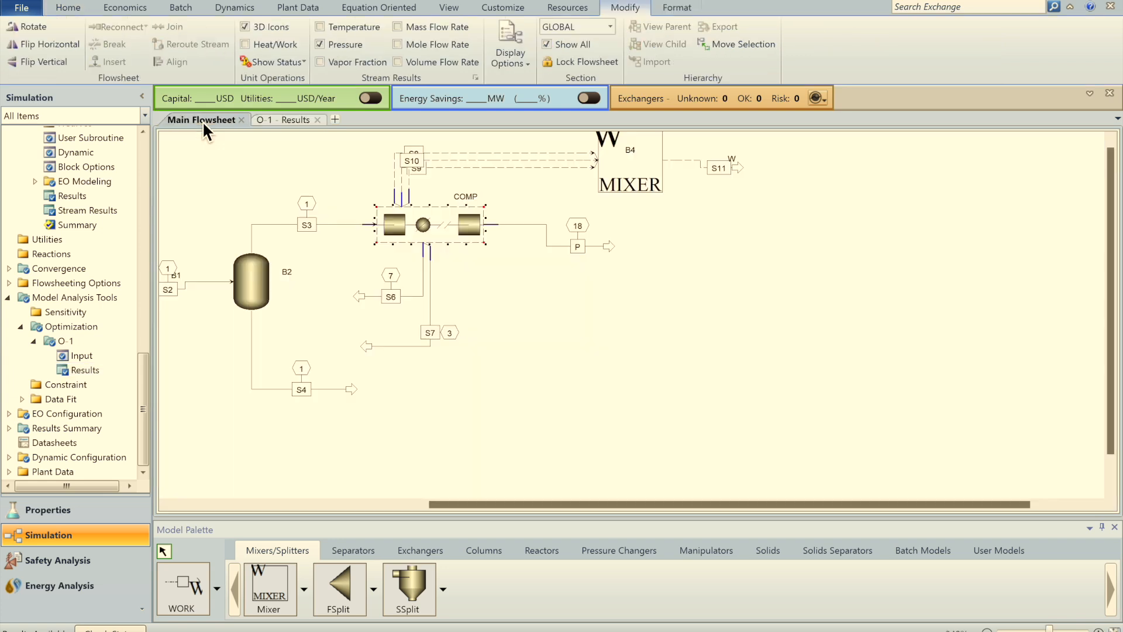
pyautogui.click(577, 347)
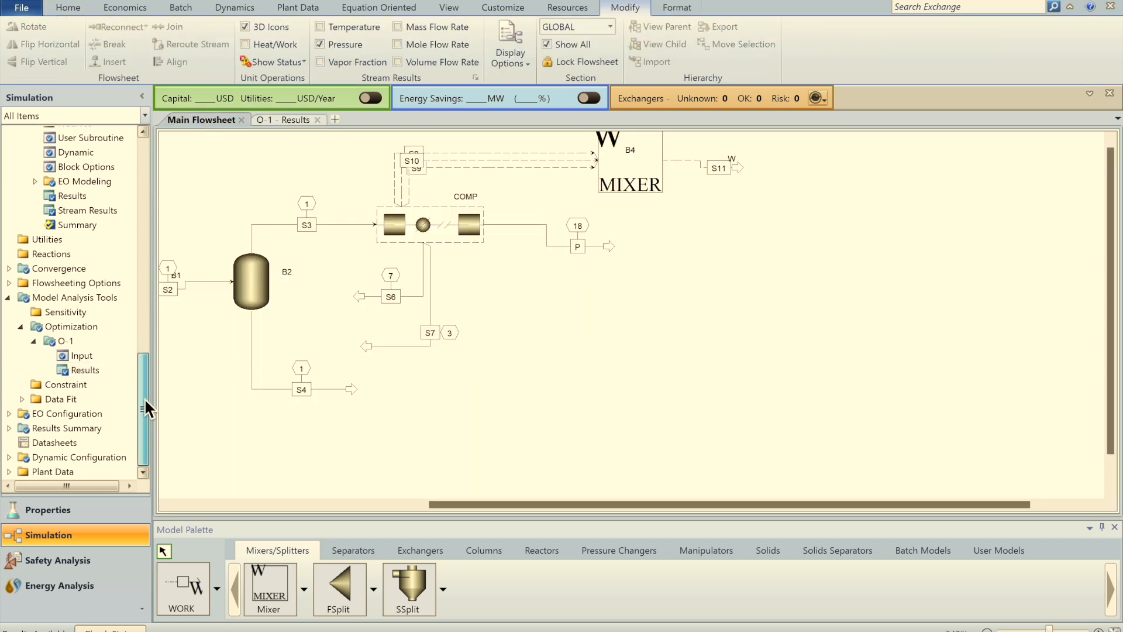
# Step: Create constraint C-1 and name its sampled variable P1
pyautogui.click(76, 385)
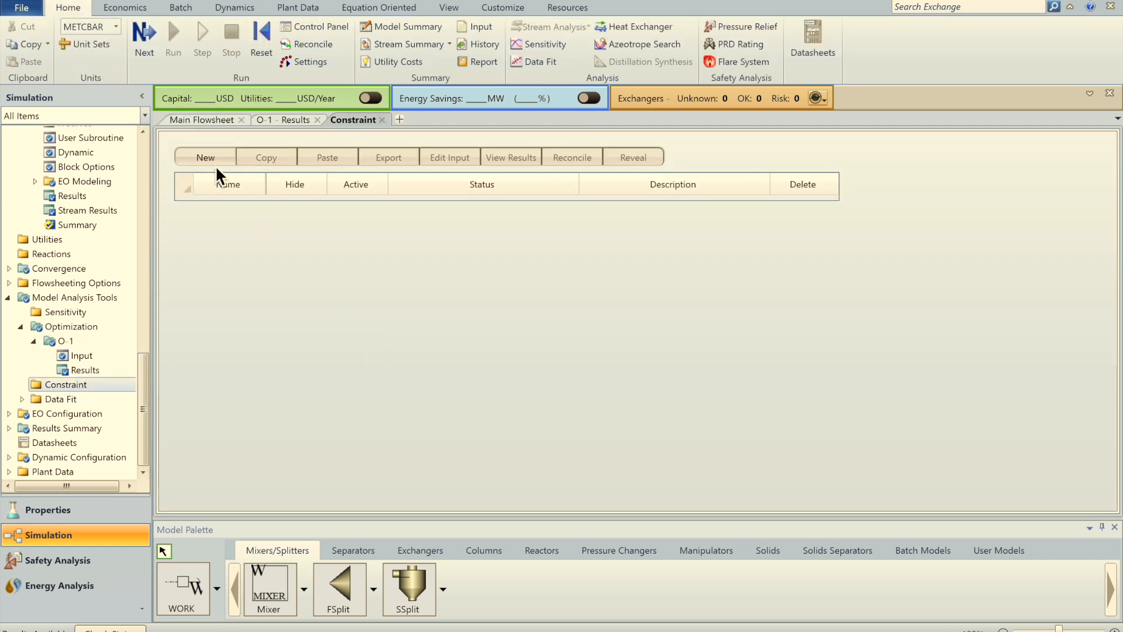
pyautogui.click(206, 155)
pyautogui.click(552, 344)
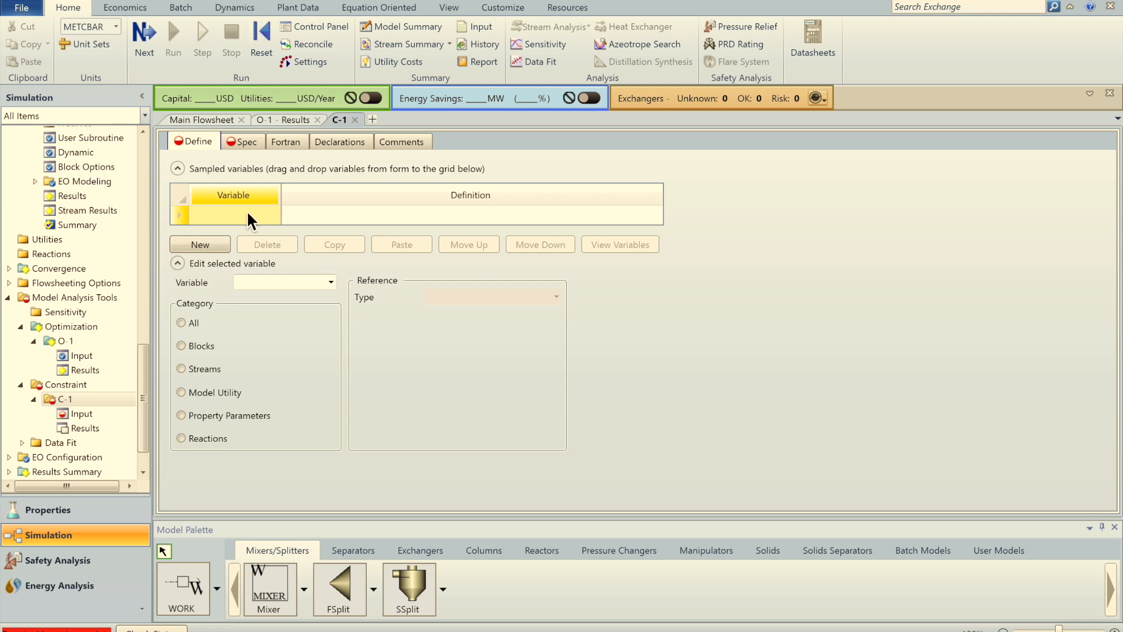
pyautogui.click(249, 216)
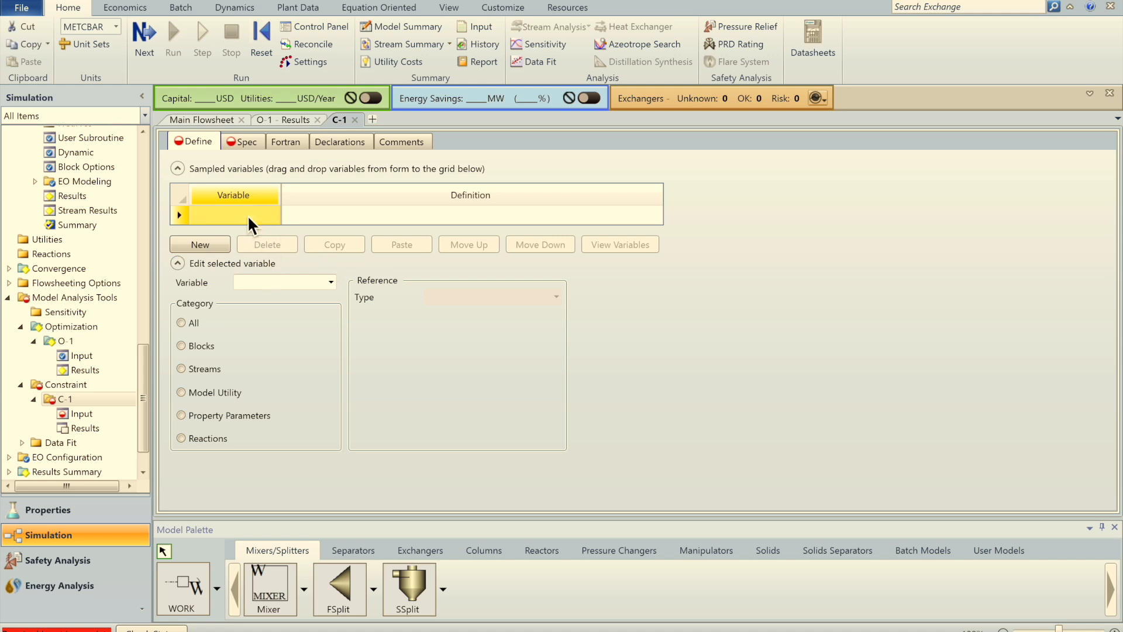
pyautogui.write('P1')
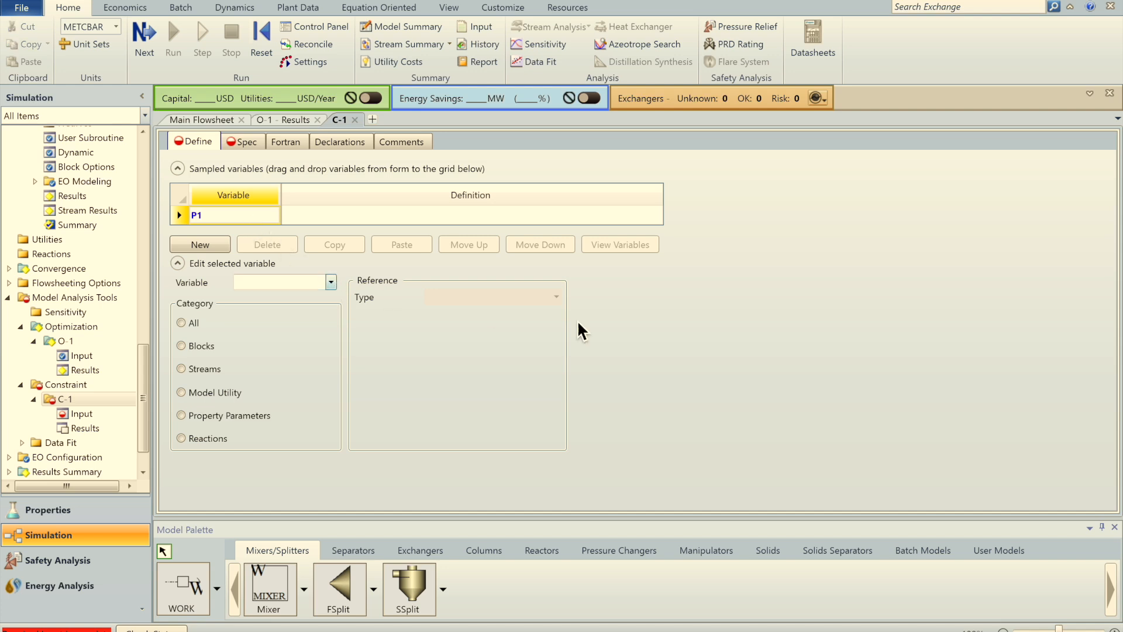
pyautogui.press('Return')
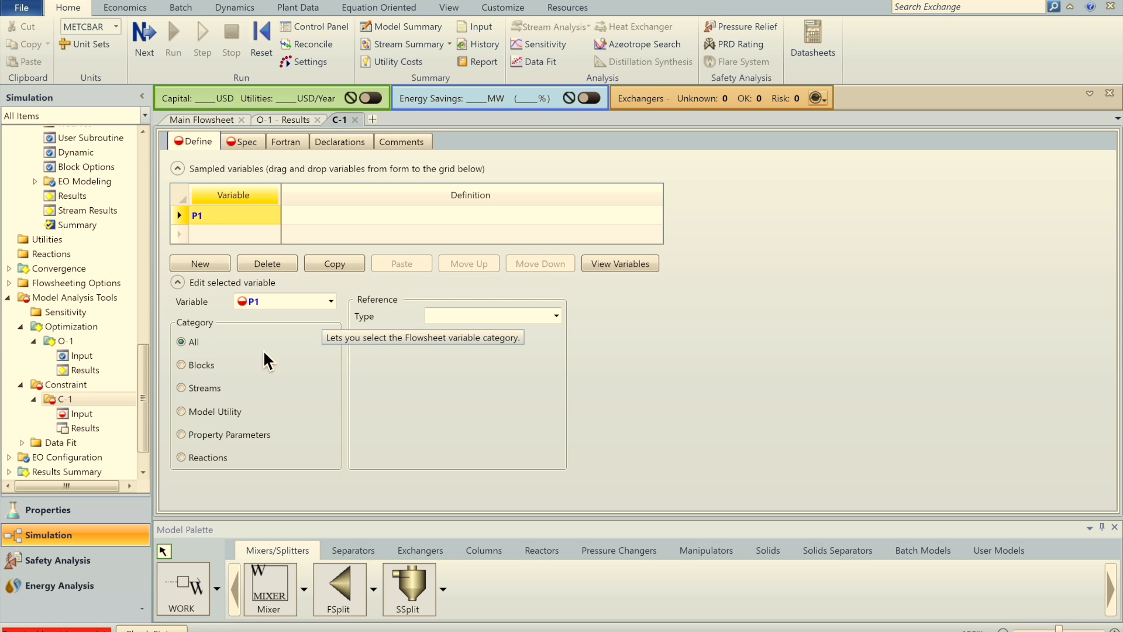
# Step: Define P1 as the COMP block's COMPR-PRES variable with ID1 1
pyautogui.click(557, 322)
pyautogui.scroll(-1, 557, 371)
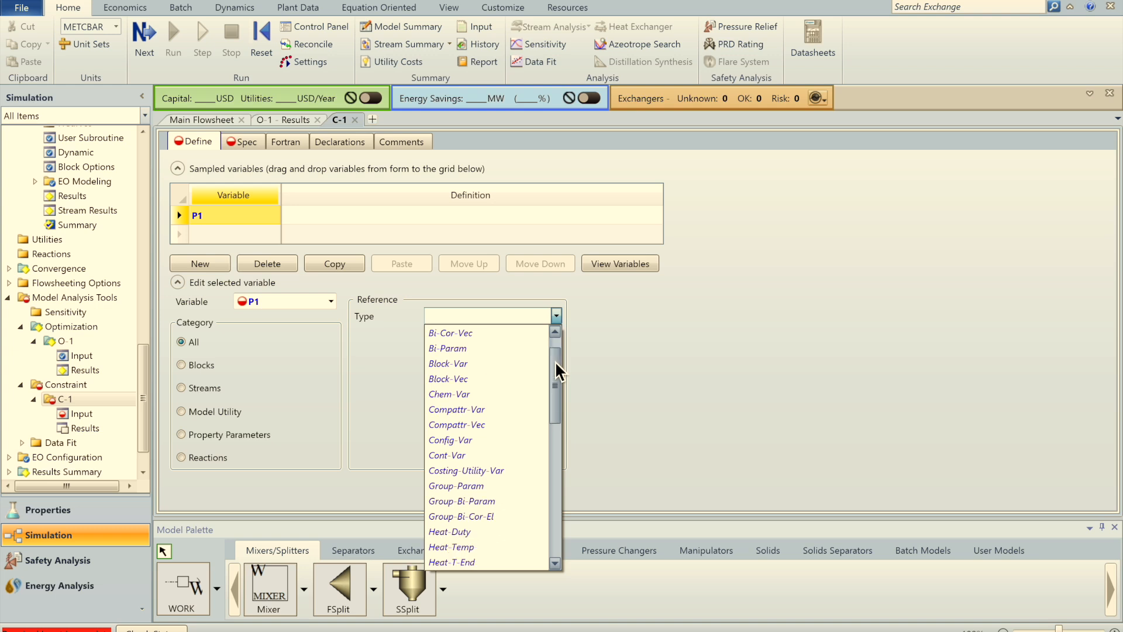
pyautogui.click(462, 364)
pyautogui.click(555, 334)
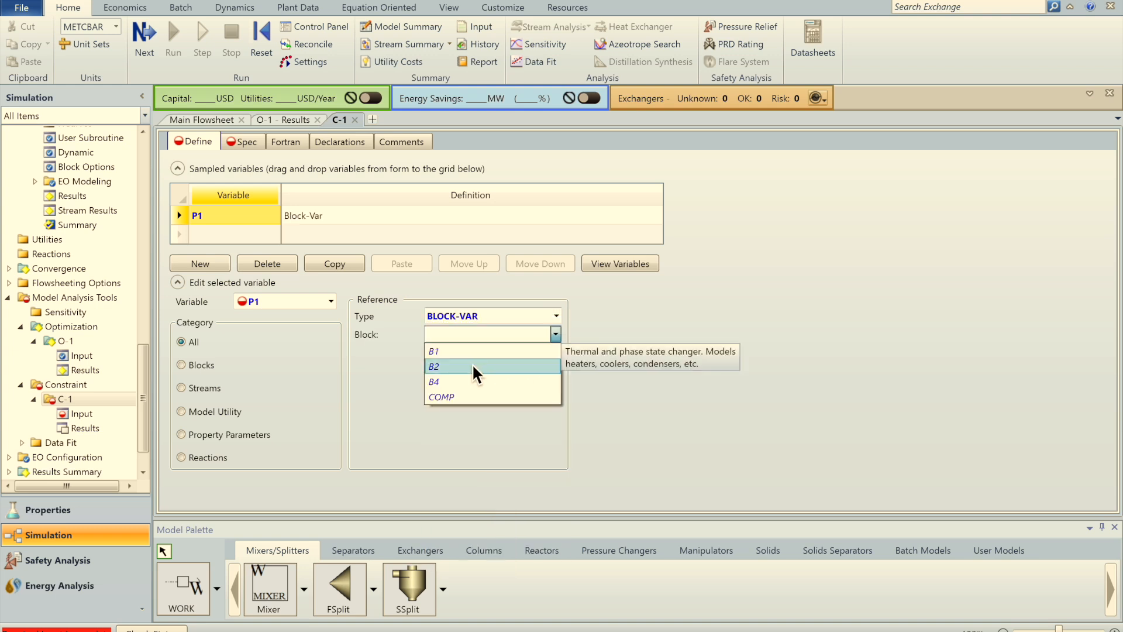
pyautogui.click(445, 398)
pyautogui.click(534, 353)
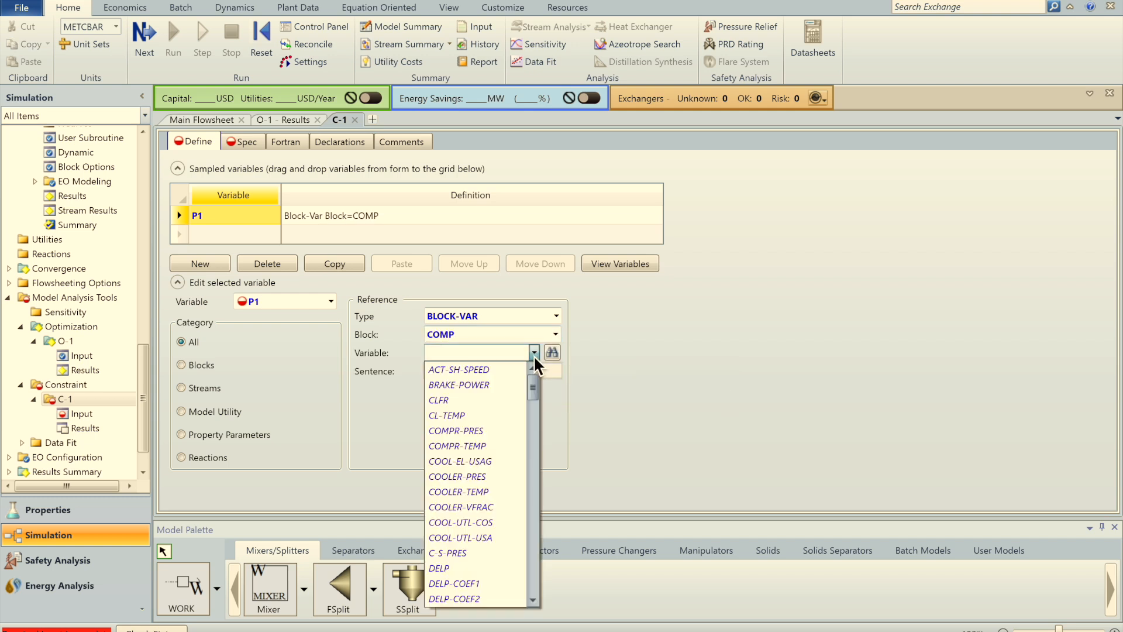
pyautogui.click(501, 431)
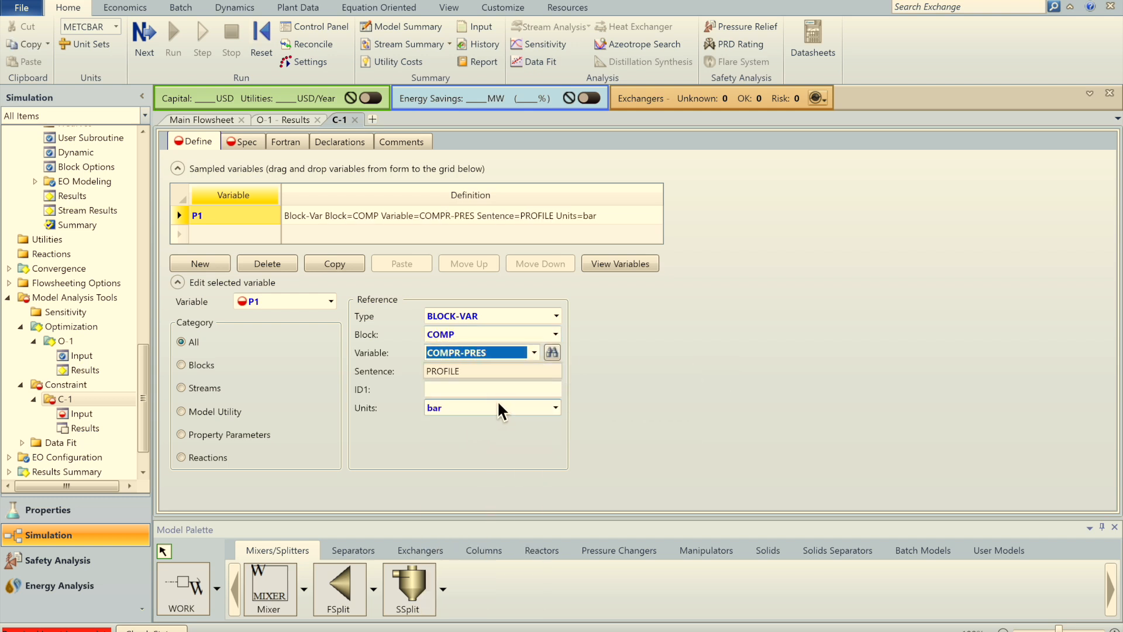
pyautogui.click(502, 390)
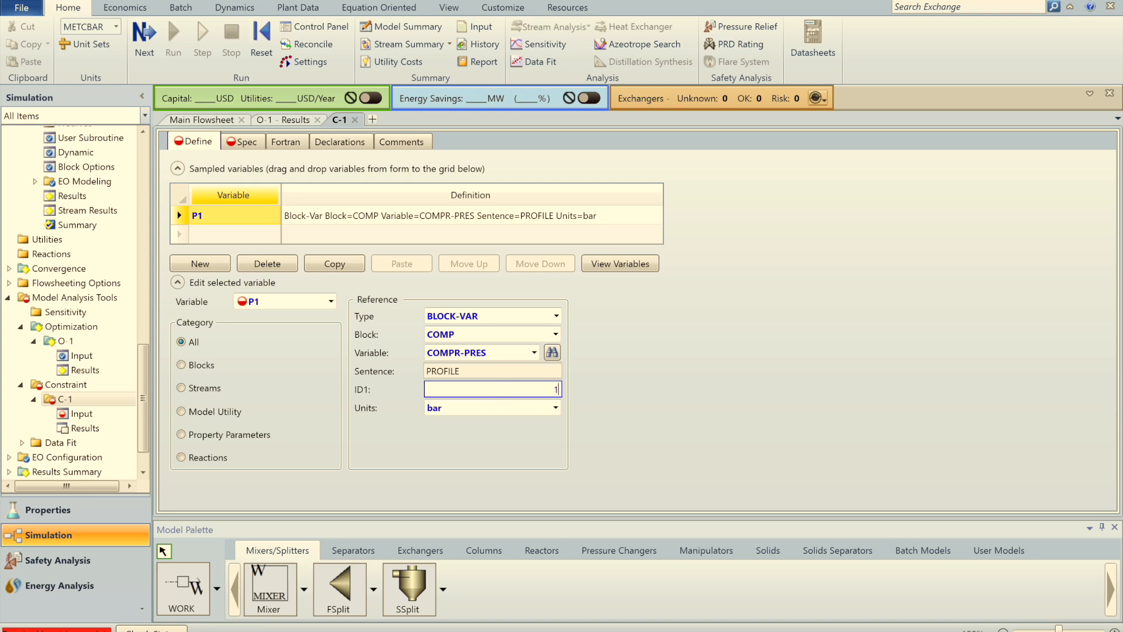
pyautogui.write('1')
pyautogui.press('Return')
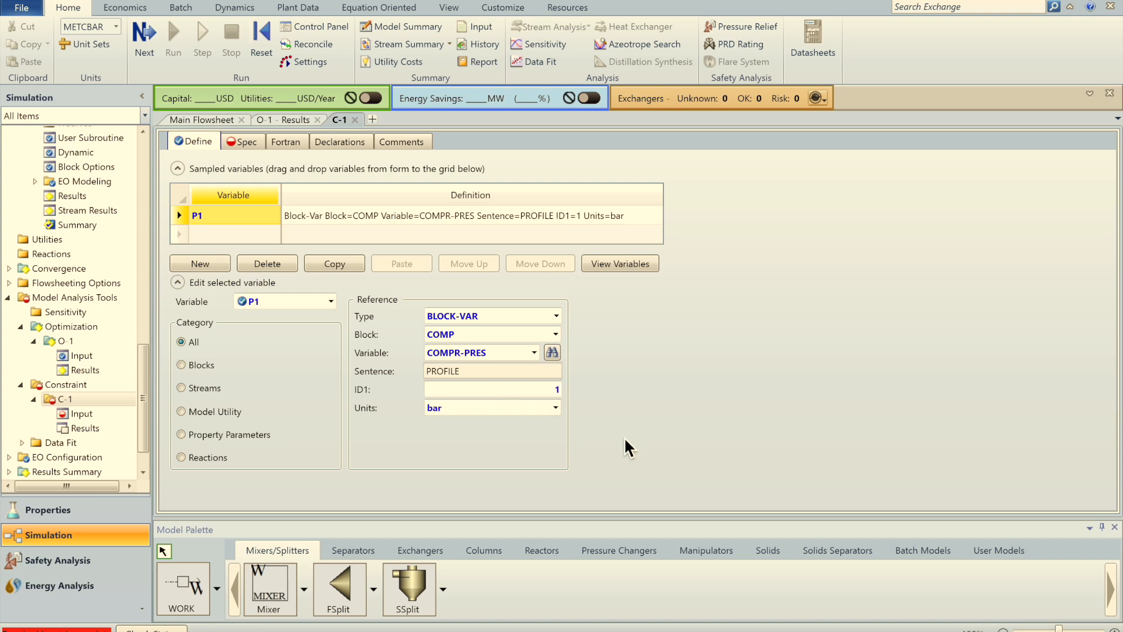
# Step: Make C-1 a greater-than-or-equal constraint with limit 1.5
pyautogui.click(242, 142)
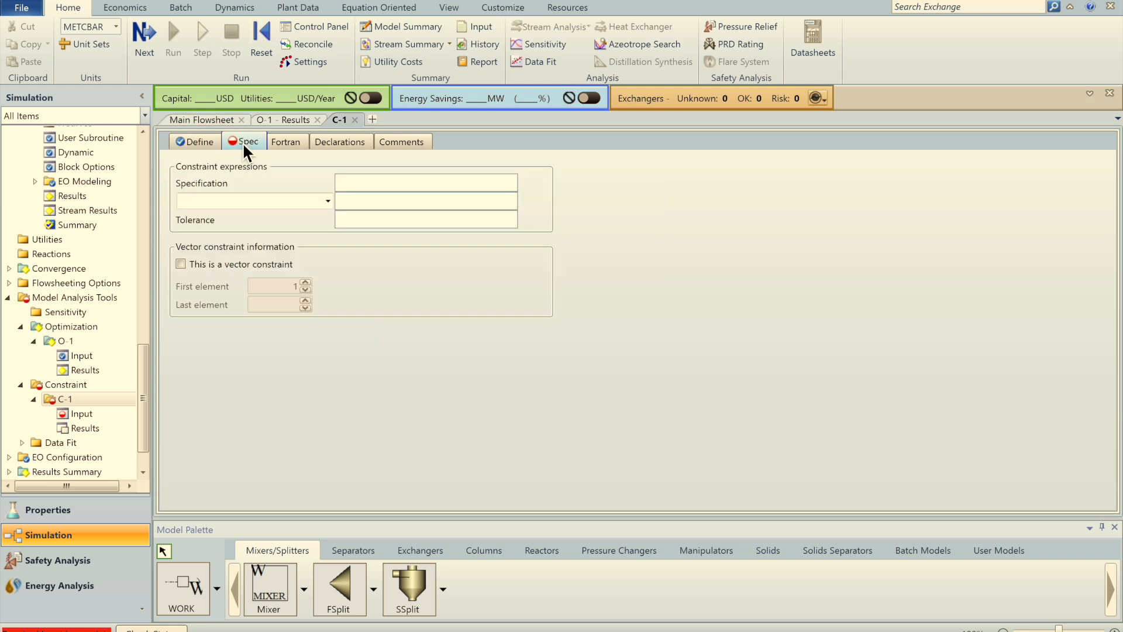
pyautogui.click(327, 201)
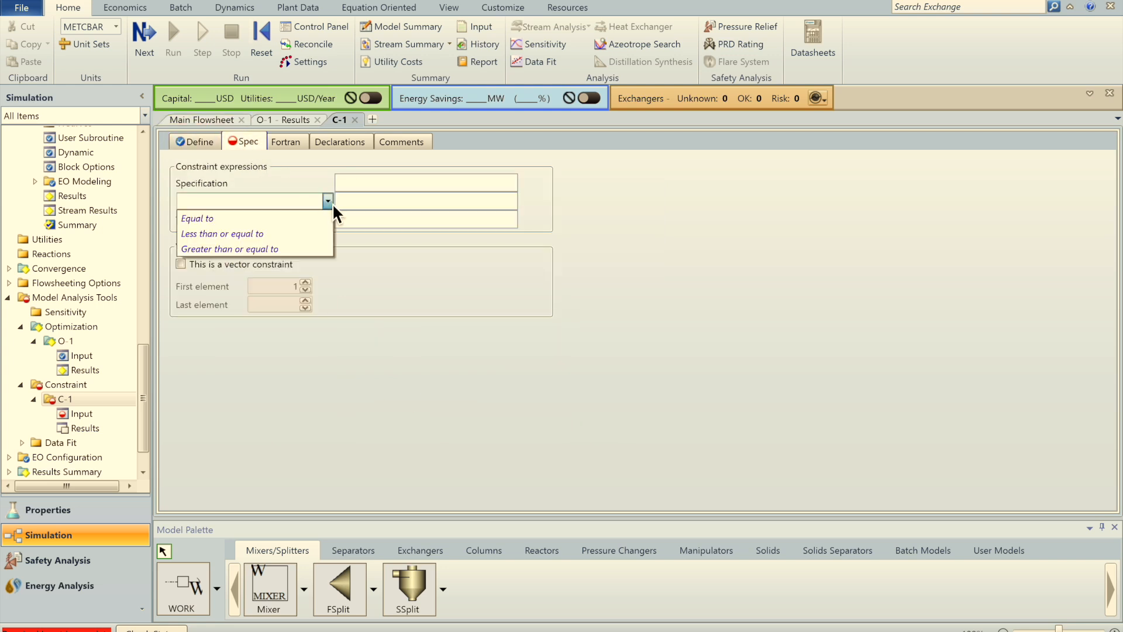
pyautogui.click(256, 249)
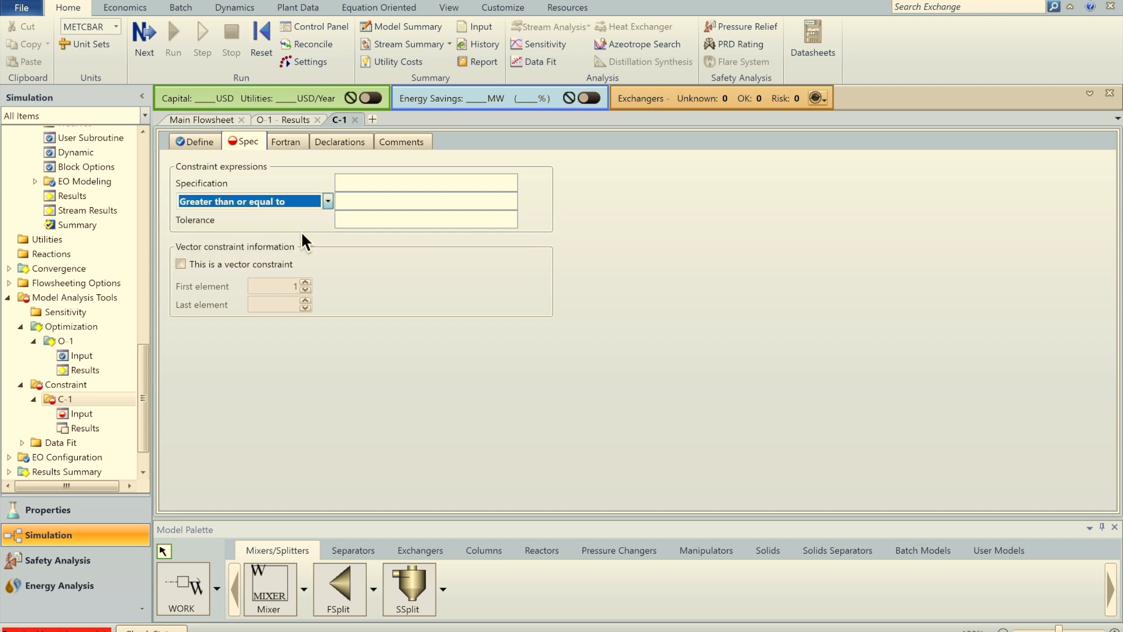
pyautogui.click(361, 202)
pyautogui.write('1.5')
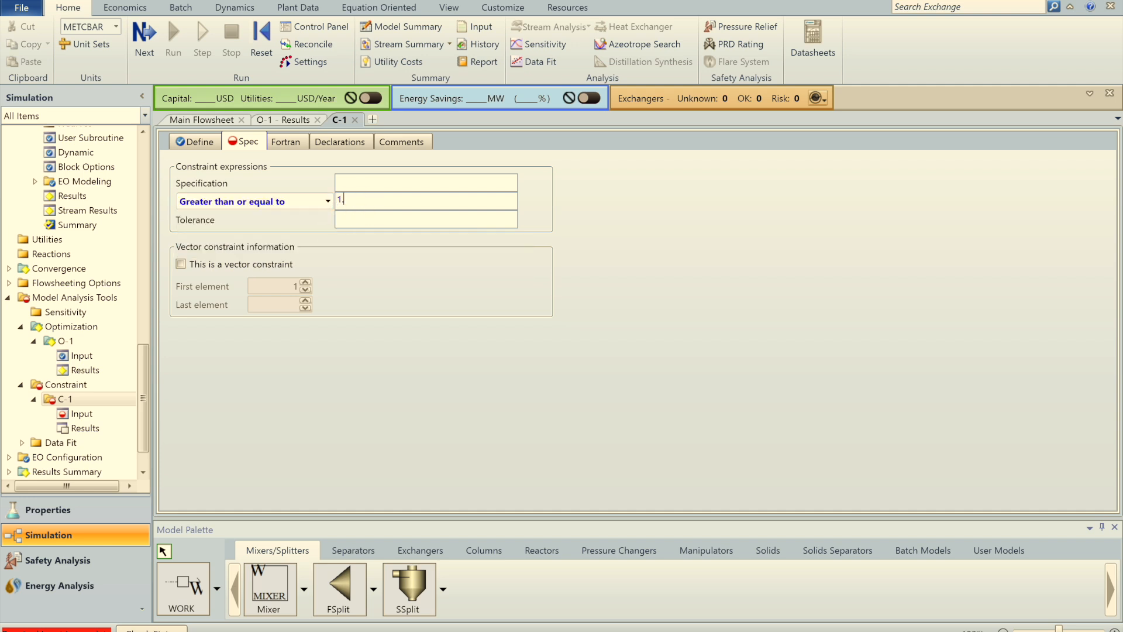
# Step: Set C-1's specification to P1 with tolerance 0.001
pyautogui.click(202, 141)
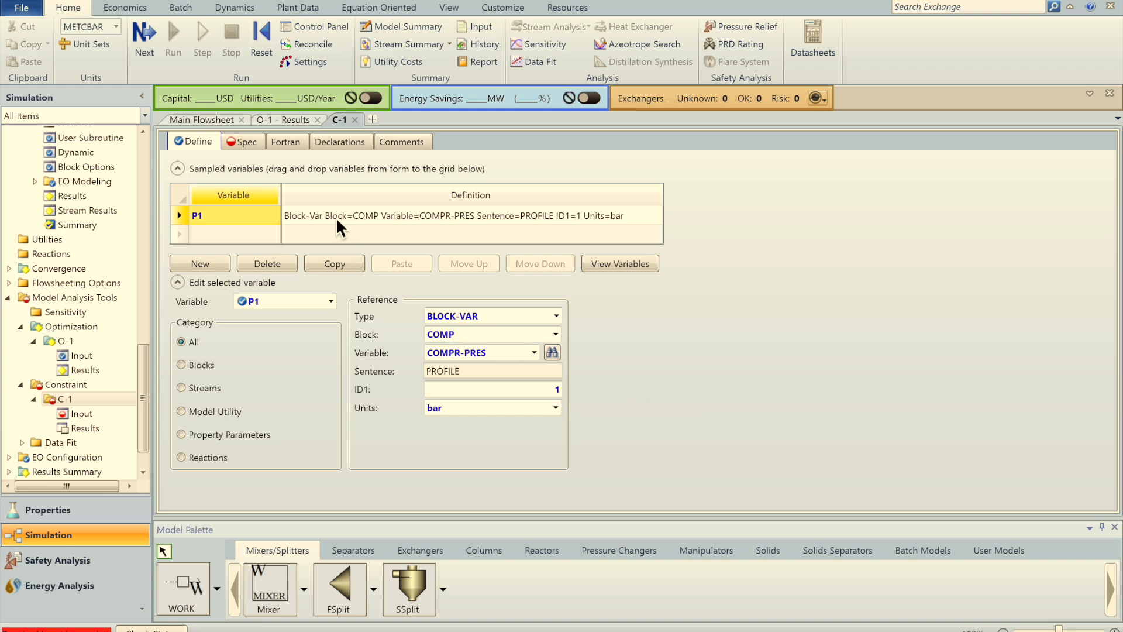
pyautogui.click(246, 143)
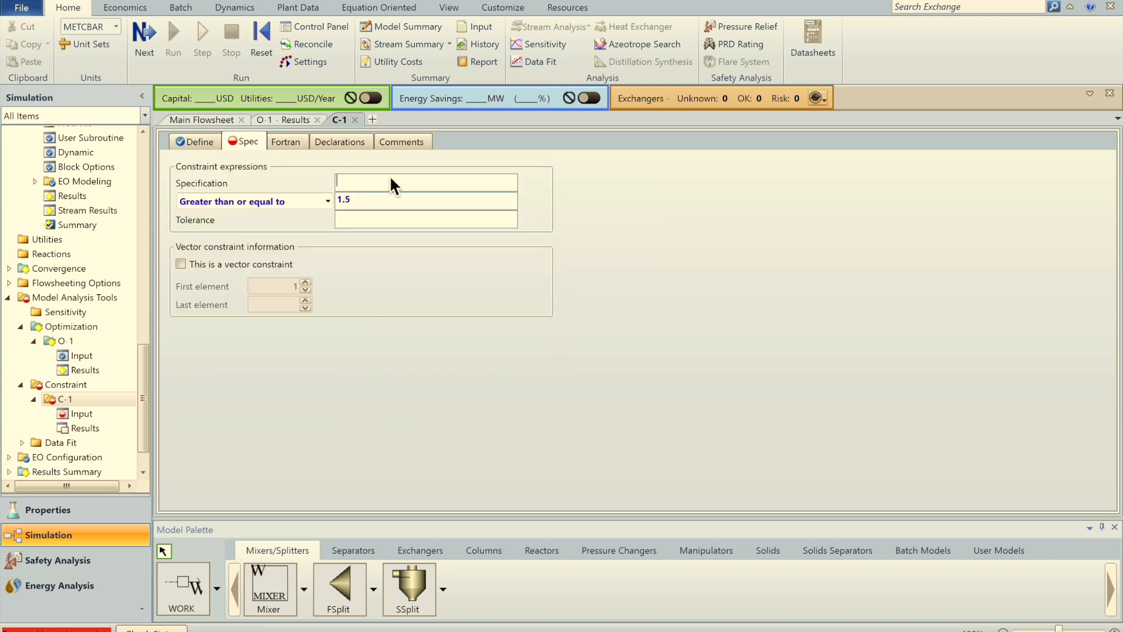
pyautogui.write('P1')
pyautogui.click(381, 224)
pyautogui.write('0.001')
pyautogui.press('Return')
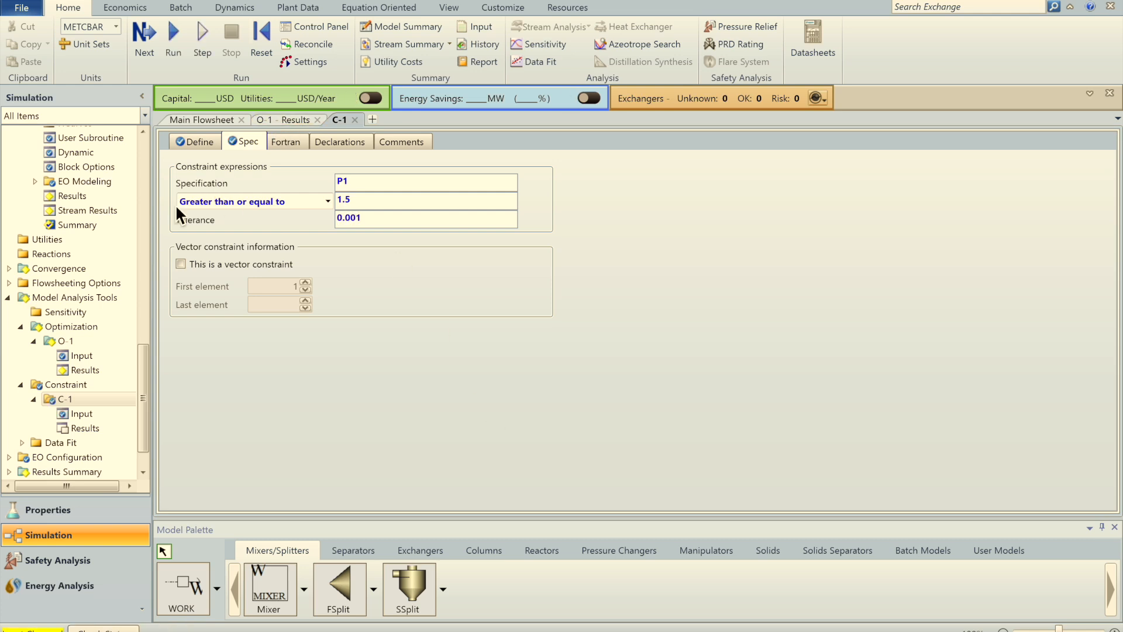
pyautogui.click(275, 118)
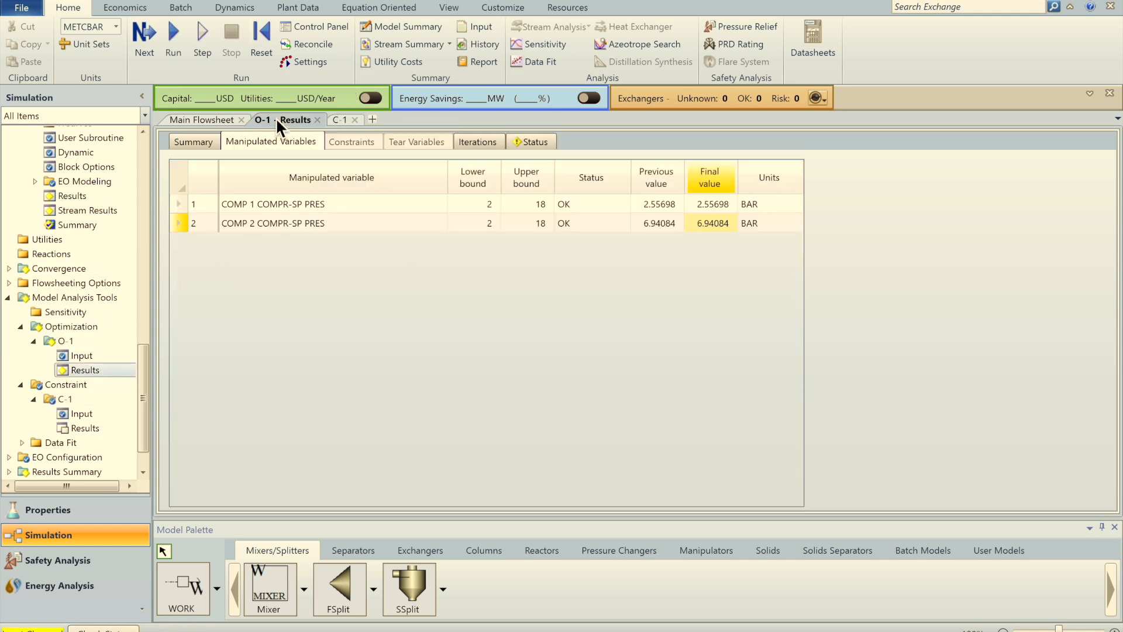
# Step: Add C-1 to O-1's selected constraints, reset, rerun, and open the O-1 results
pyautogui.click(85, 356)
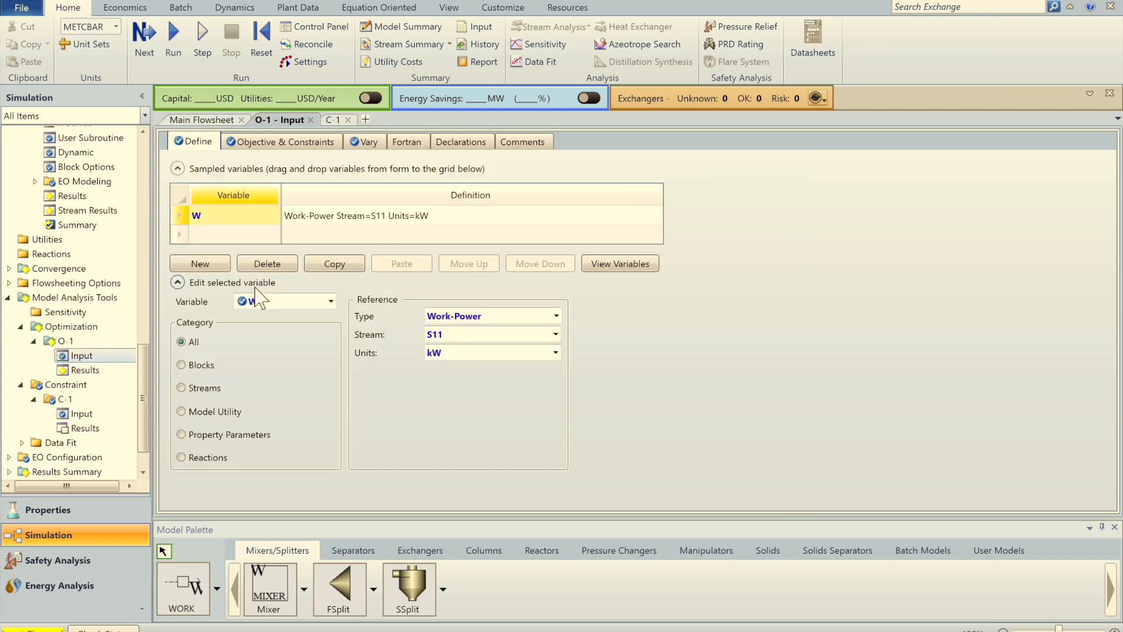
pyautogui.click(268, 145)
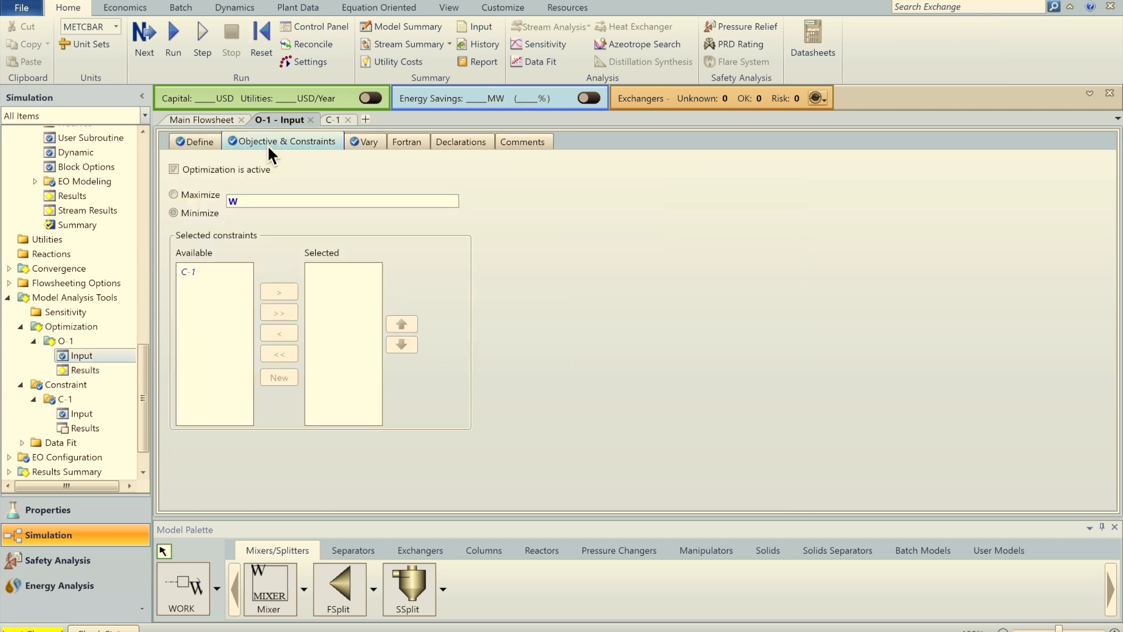
pyautogui.doubleClick(191, 270)
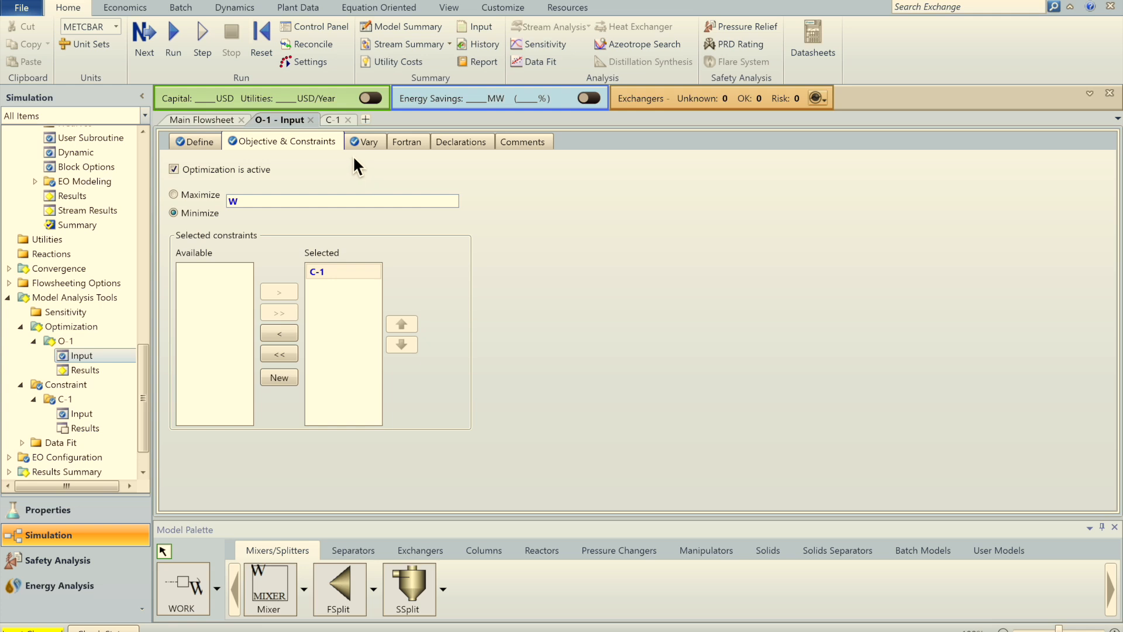
pyautogui.click(251, 34)
pyautogui.press('Return')
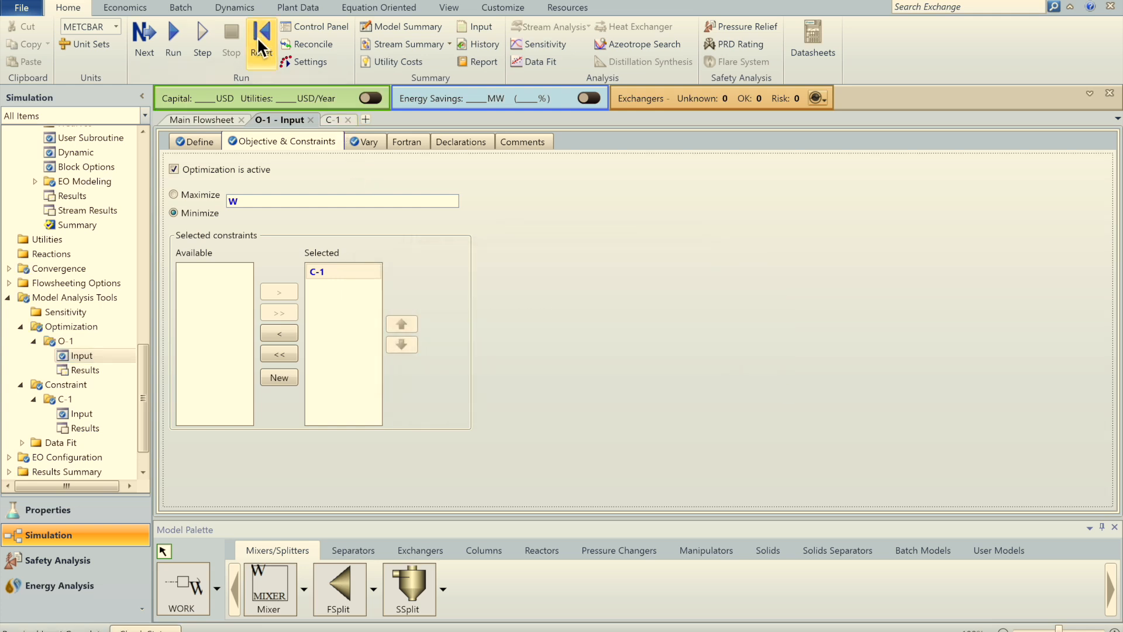
pyautogui.click(175, 47)
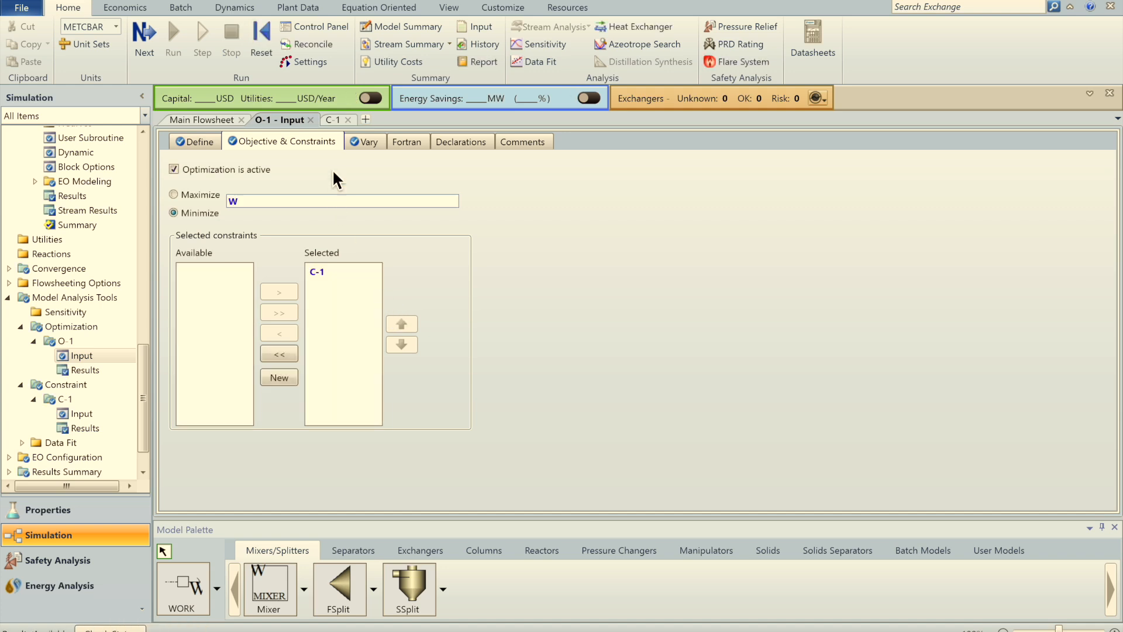
pyautogui.click(85, 370)
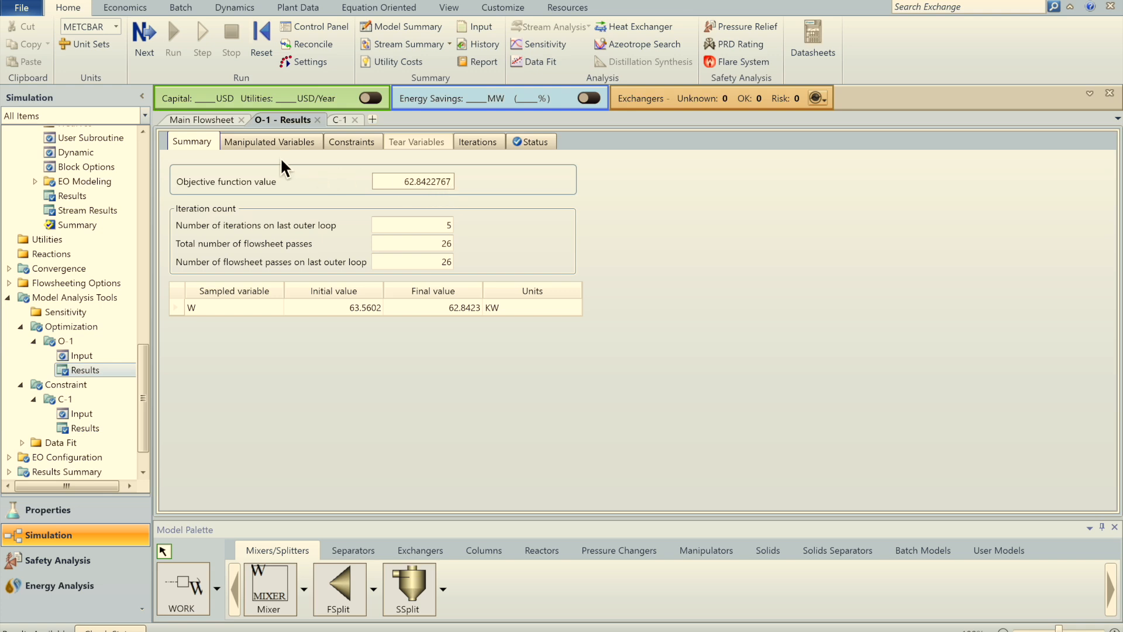
# Step: Compare the optimized pressures with C-1's inactive status (error 1.05698), then reopen O-1 Input
pyautogui.click(272, 144)
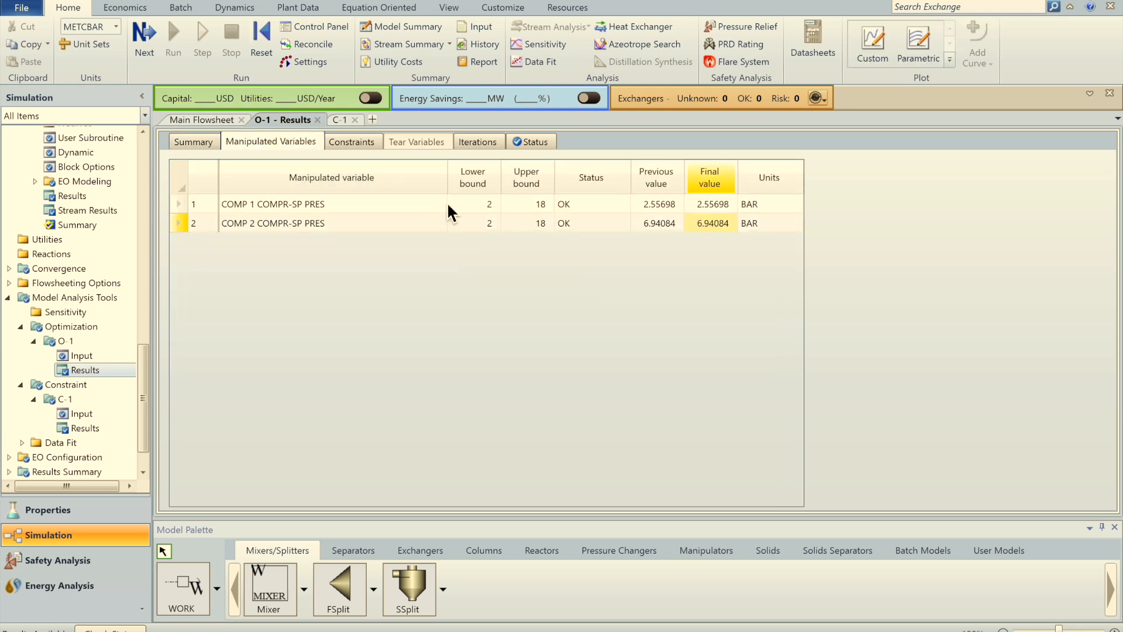
pyautogui.click(343, 139)
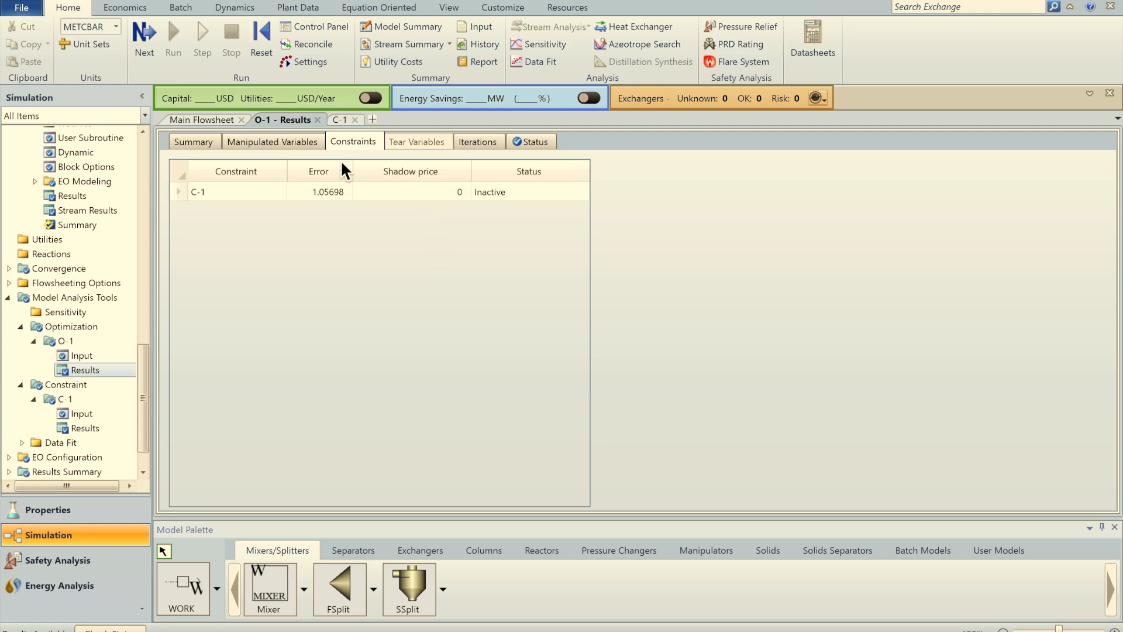
pyautogui.click(283, 140)
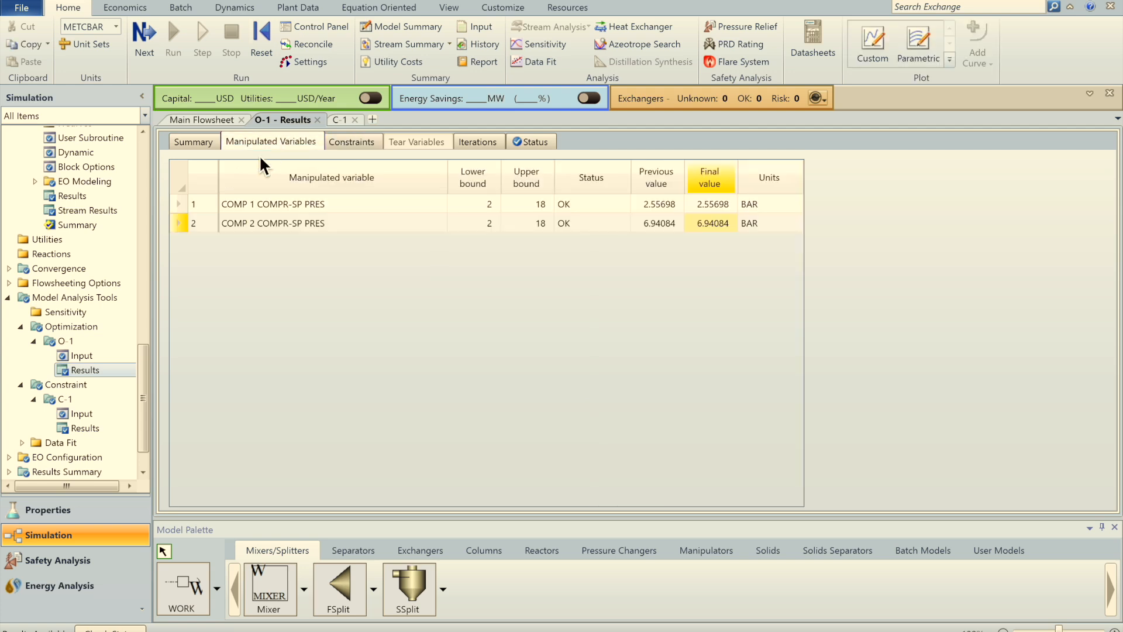
pyautogui.click(79, 358)
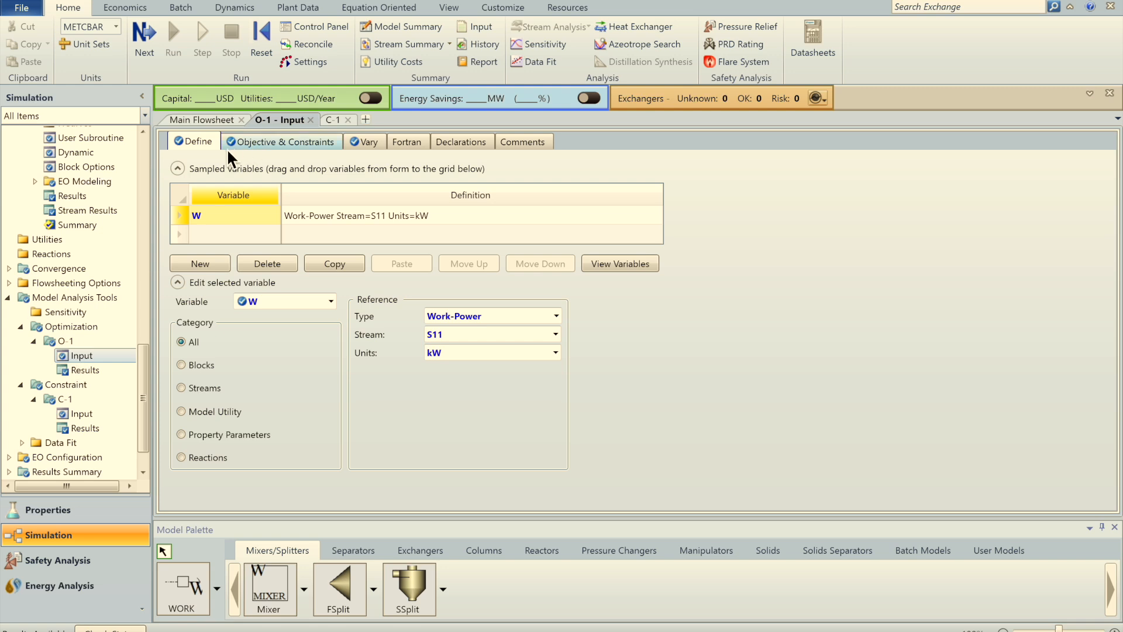
# Step: Change constraint C-1's comparison to less than or equal to 1.5
pyautogui.click(256, 141)
pyautogui.click(85, 416)
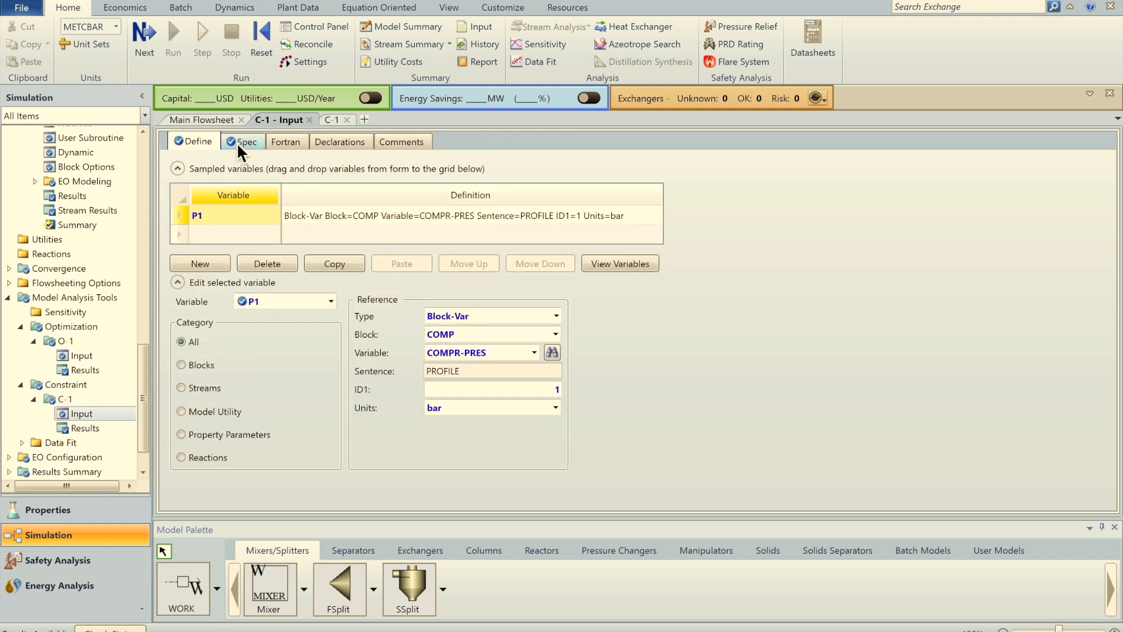
pyautogui.click(237, 143)
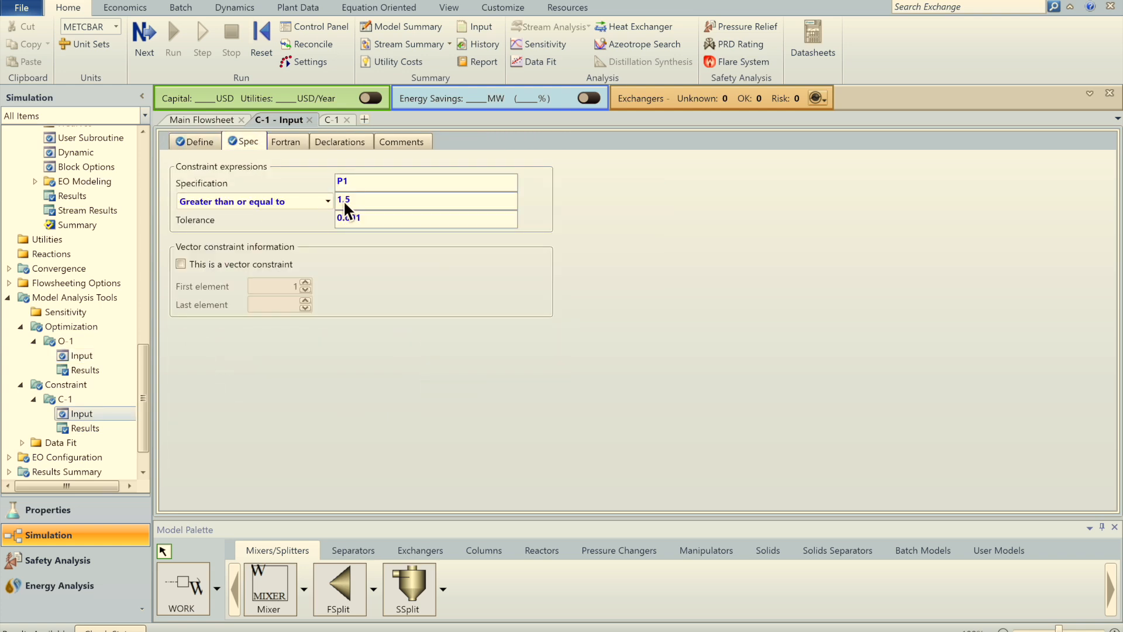
pyautogui.click(328, 201)
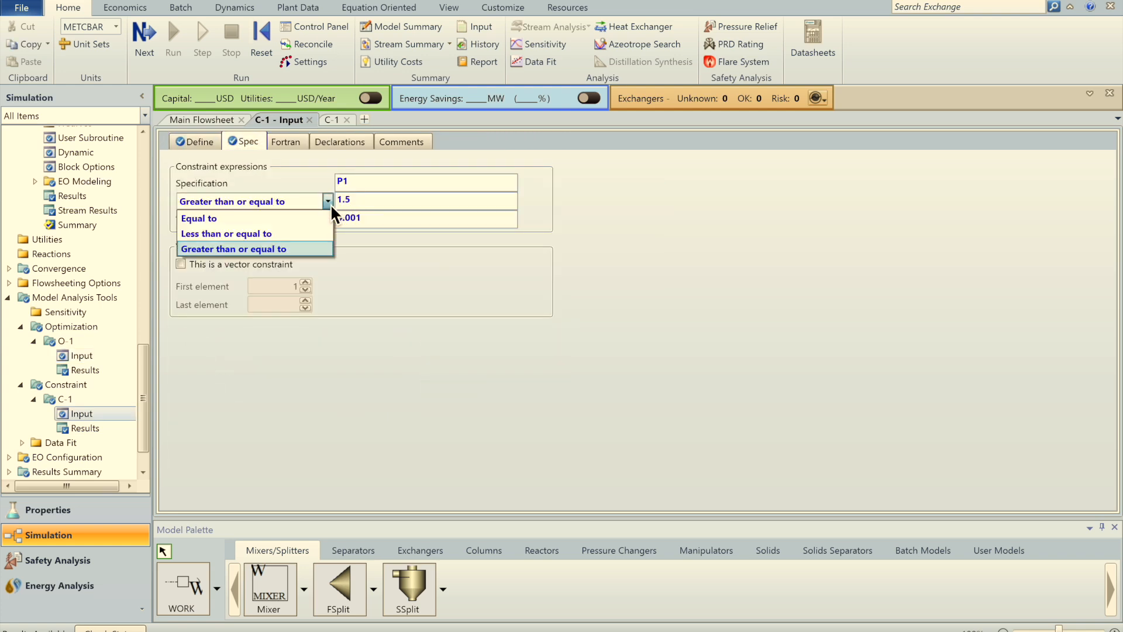
pyautogui.click(276, 233)
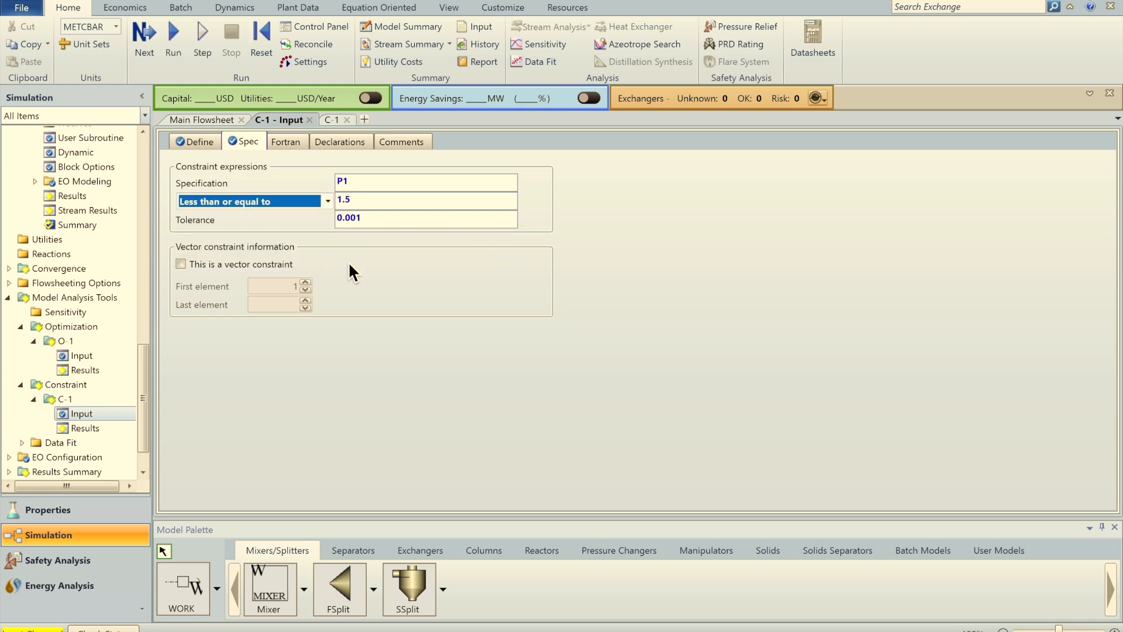
# Step: Reset and rerun the simulation with the reversed constraint
pyautogui.click(262, 47)
pyautogui.press('Return')
pyautogui.click(168, 47)
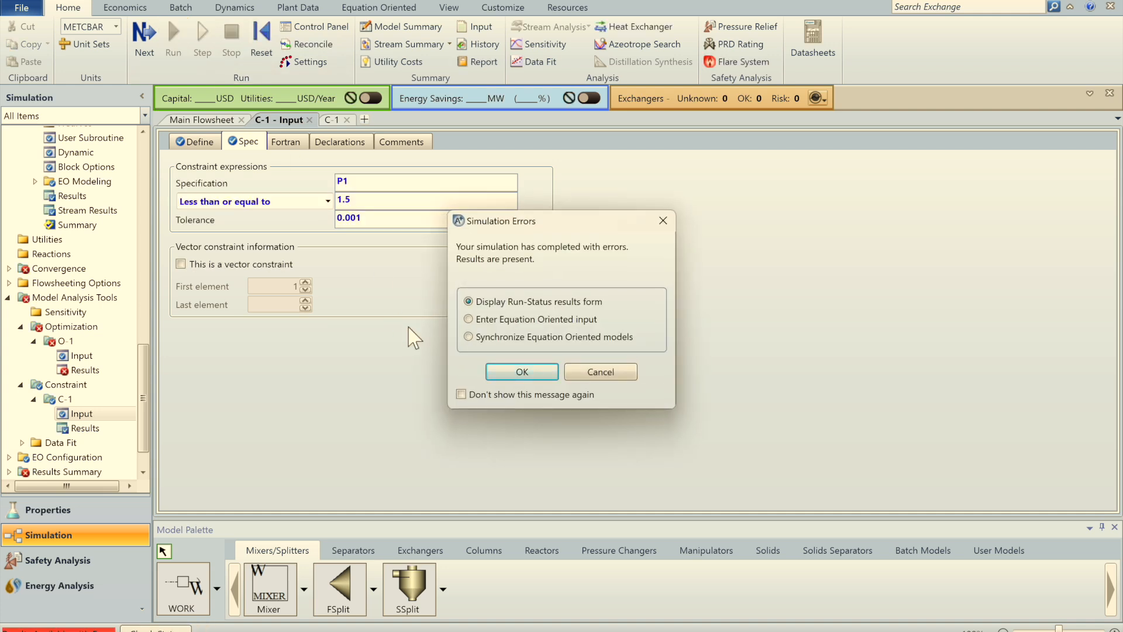
# Step: Dismiss the simulation errors and view O-1's Status tab showing no feasible point
pyautogui.click(586, 377)
pyautogui.click(94, 370)
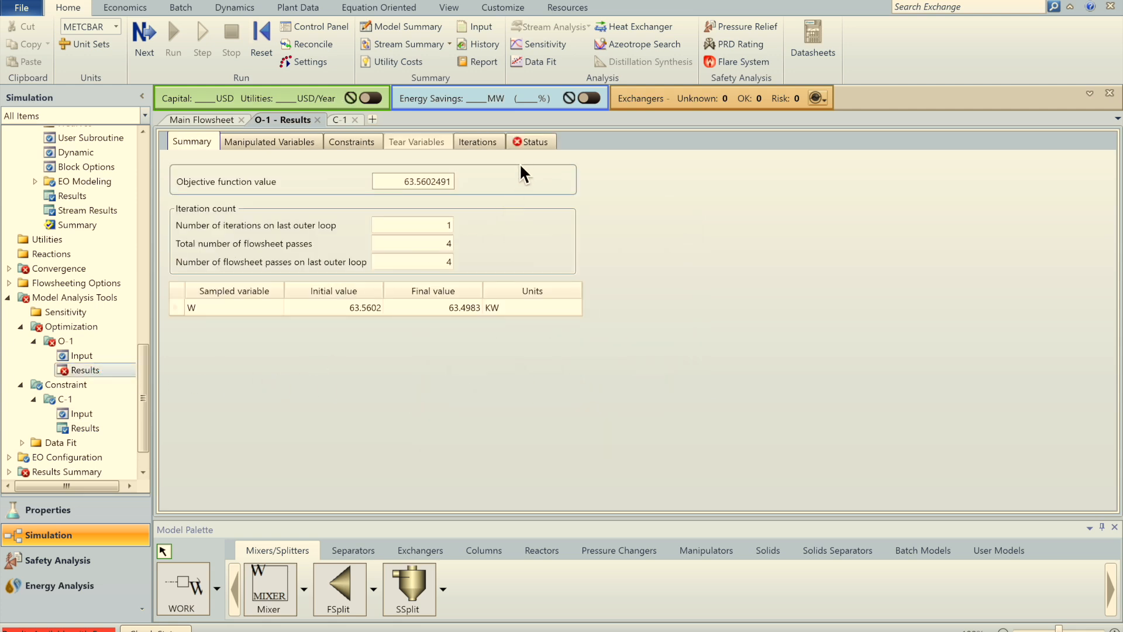
pyautogui.click(536, 142)
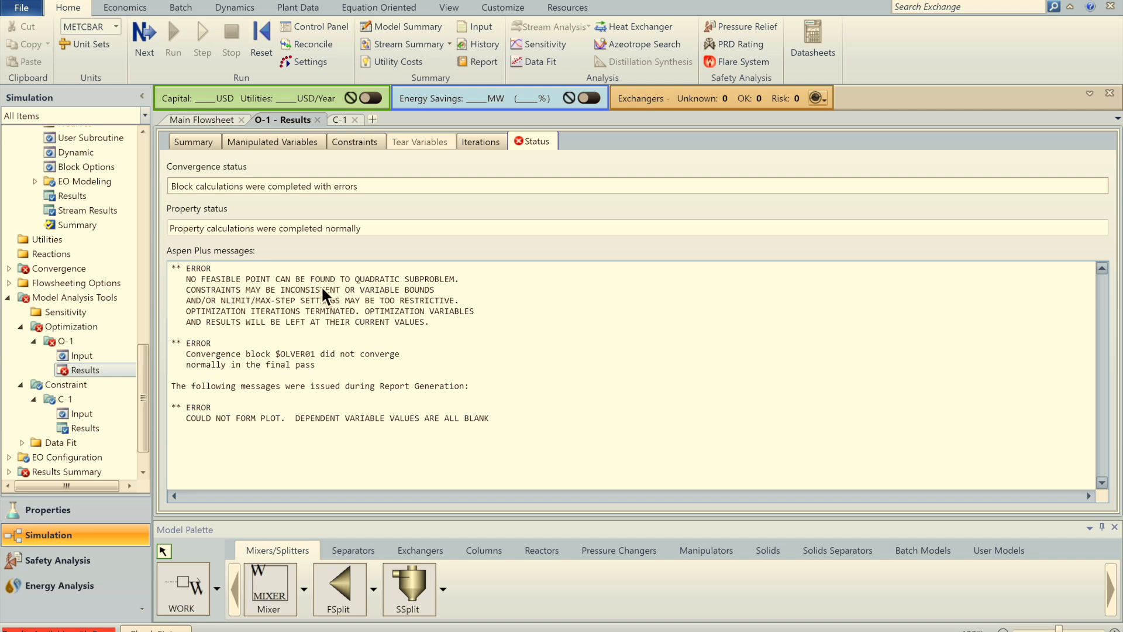
# Step: Change P1's ID1 in C-1 from stage 1 to stage 2
pyautogui.click(340, 120)
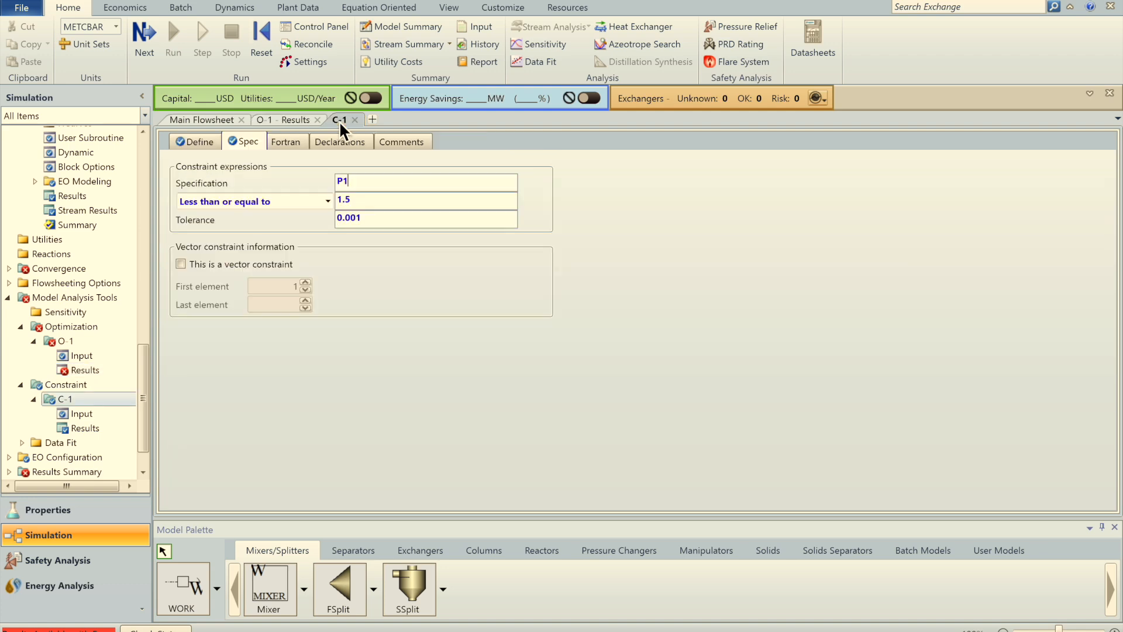
pyautogui.click(294, 120)
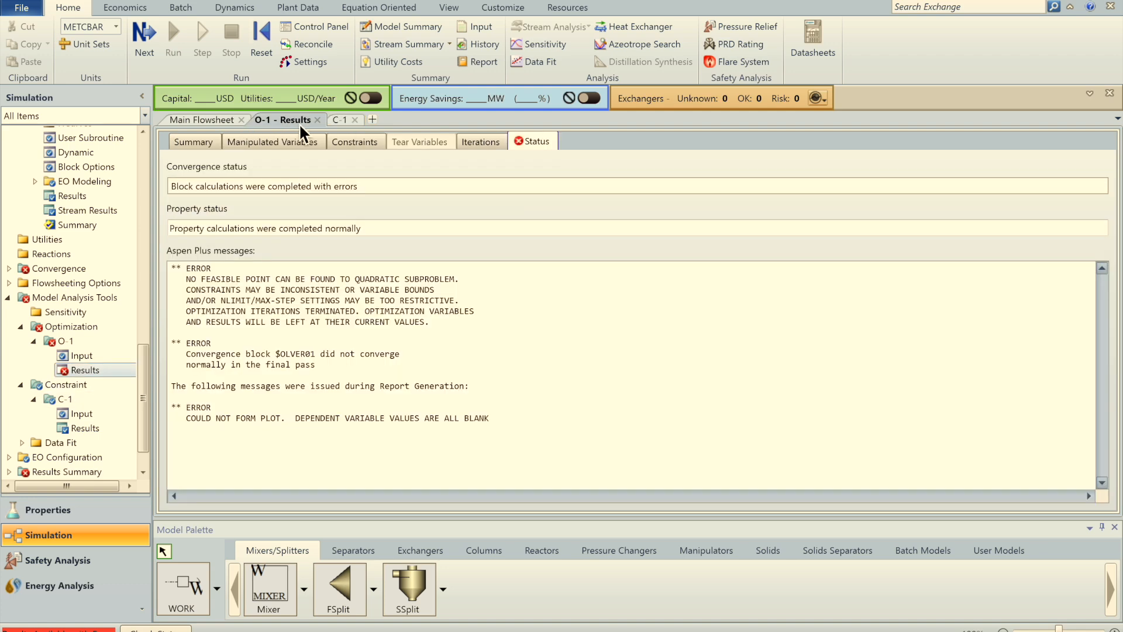
pyautogui.click(342, 119)
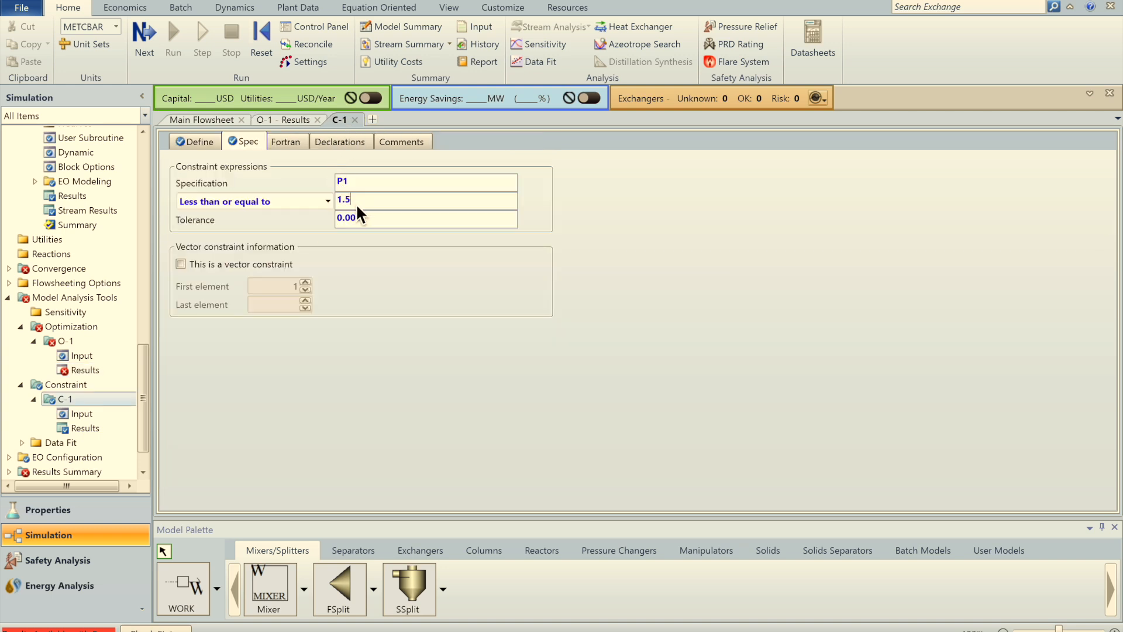
pyautogui.click(199, 142)
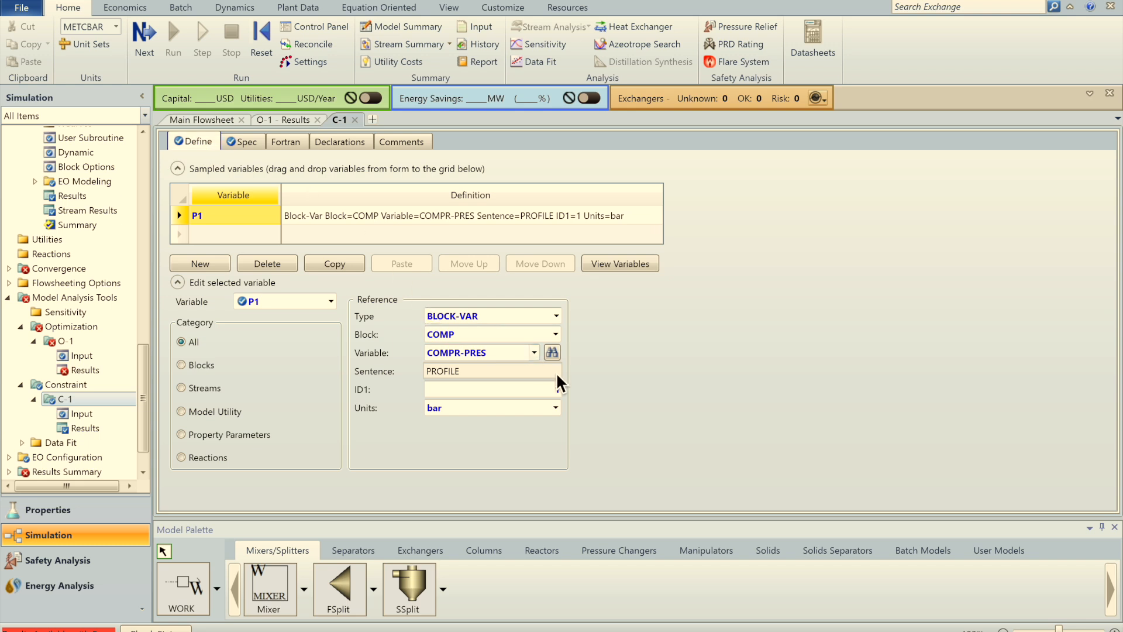
pyautogui.doubleClick(559, 396)
pyautogui.write('2')
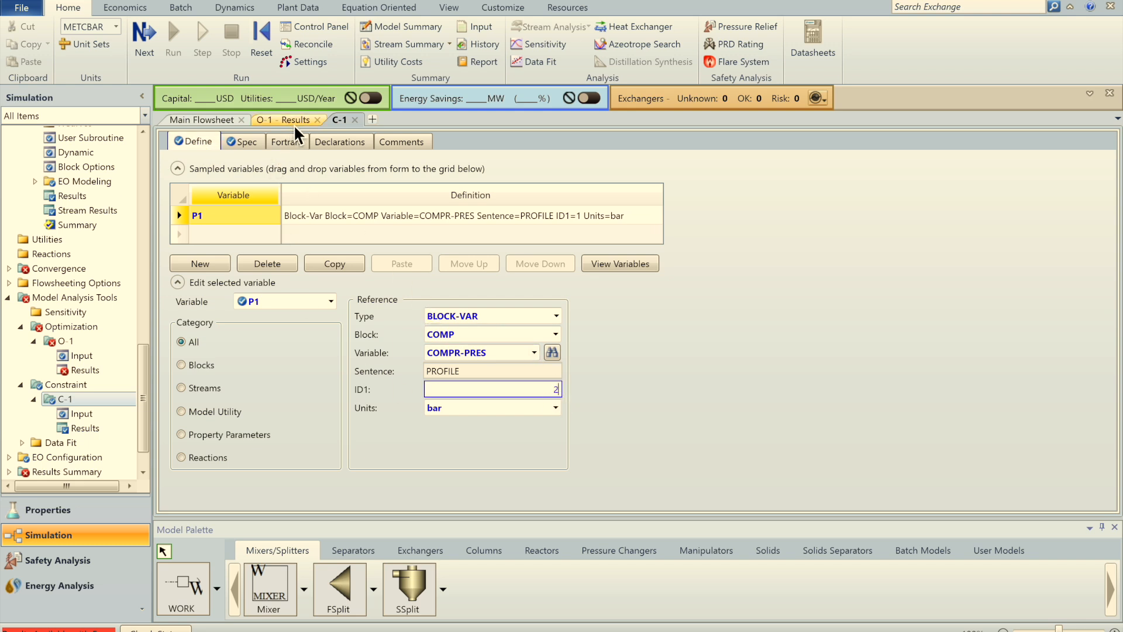
# Step: Make C-1 require P1 equal to 6, then reset the simulation
pyautogui.click(241, 142)
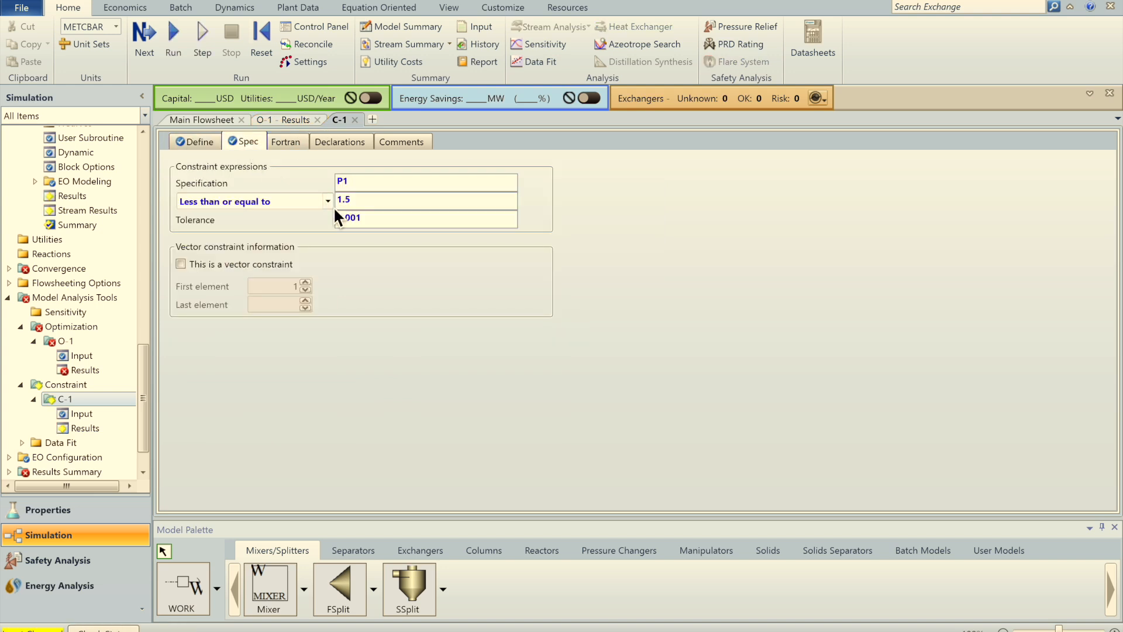
pyautogui.moveTo(354, 198); pyautogui.dragTo(336, 199)
pyautogui.write('6')
pyautogui.click(331, 203)
pyautogui.click(290, 218)
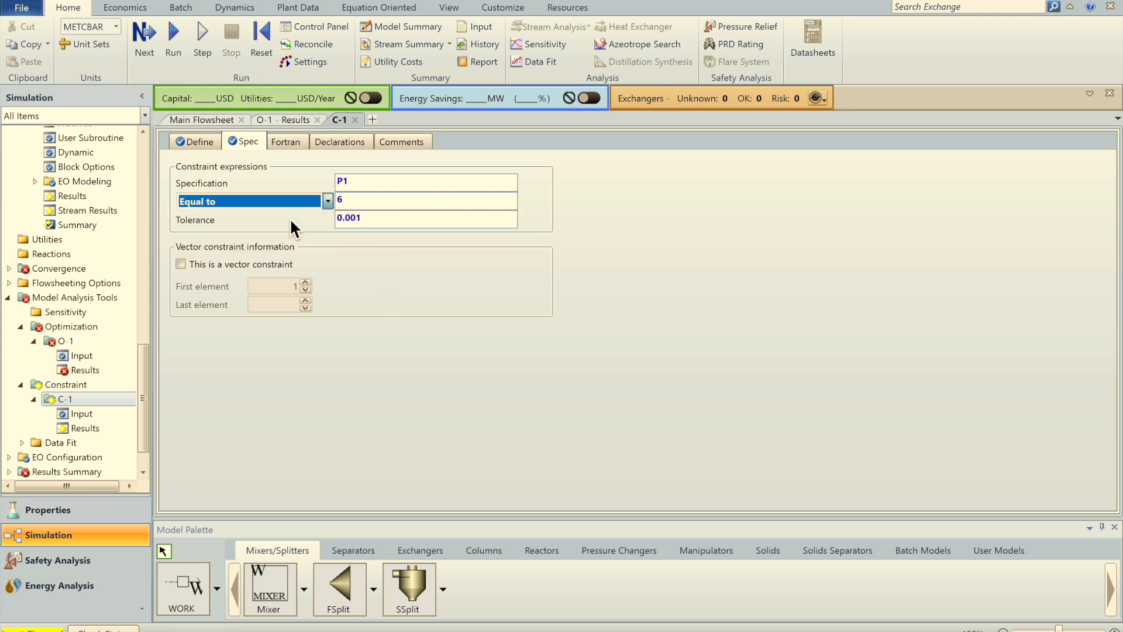
pyautogui.click(355, 272)
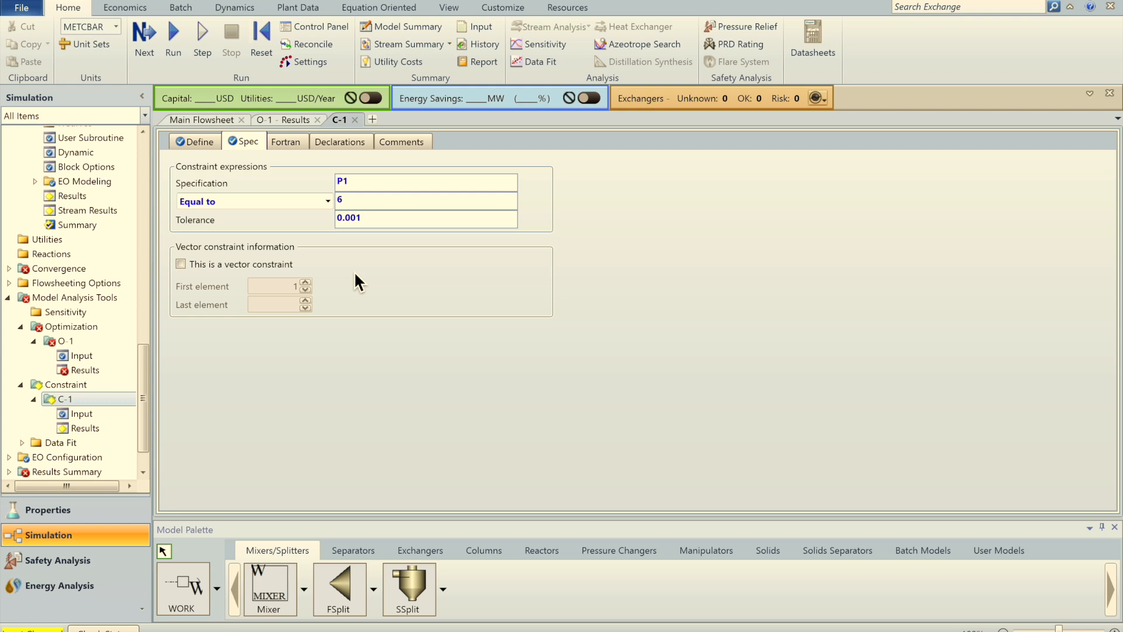
pyautogui.click(261, 46)
pyautogui.press('Return')
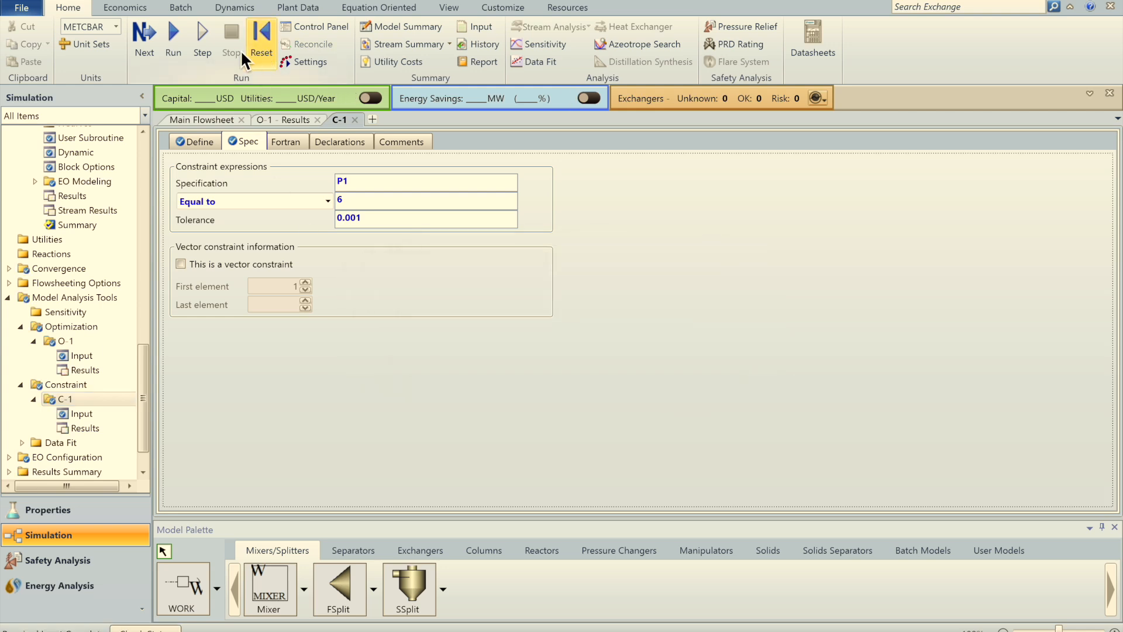
# Step: Run the constrained optimization and view the O-1 summary showing total work 62.919597 kW
pyautogui.click(174, 46)
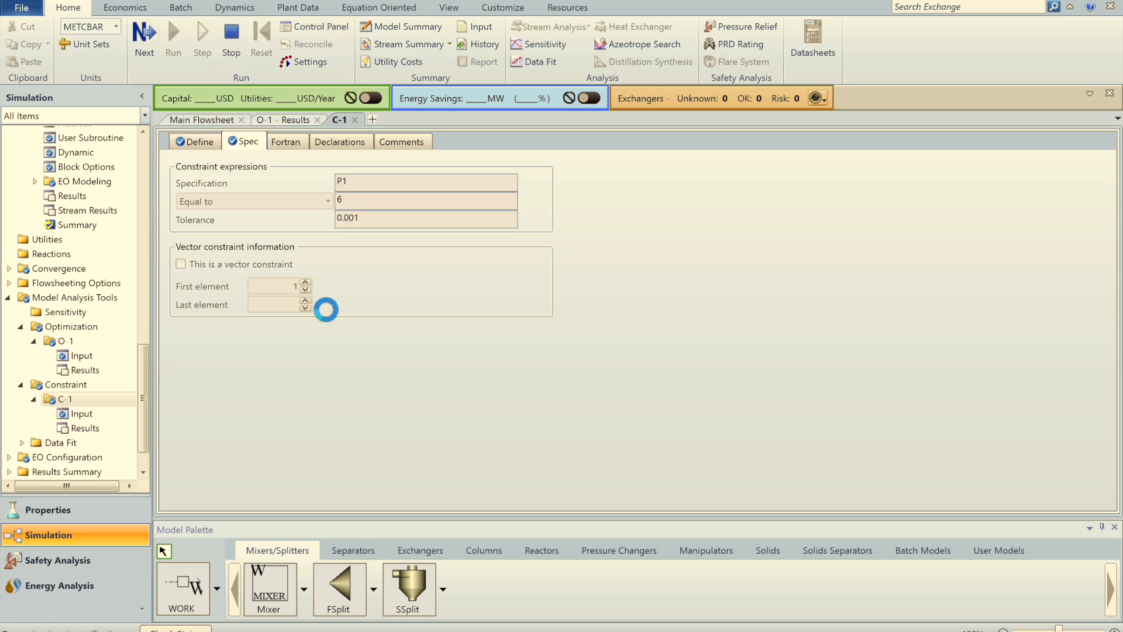
pyautogui.click(287, 120)
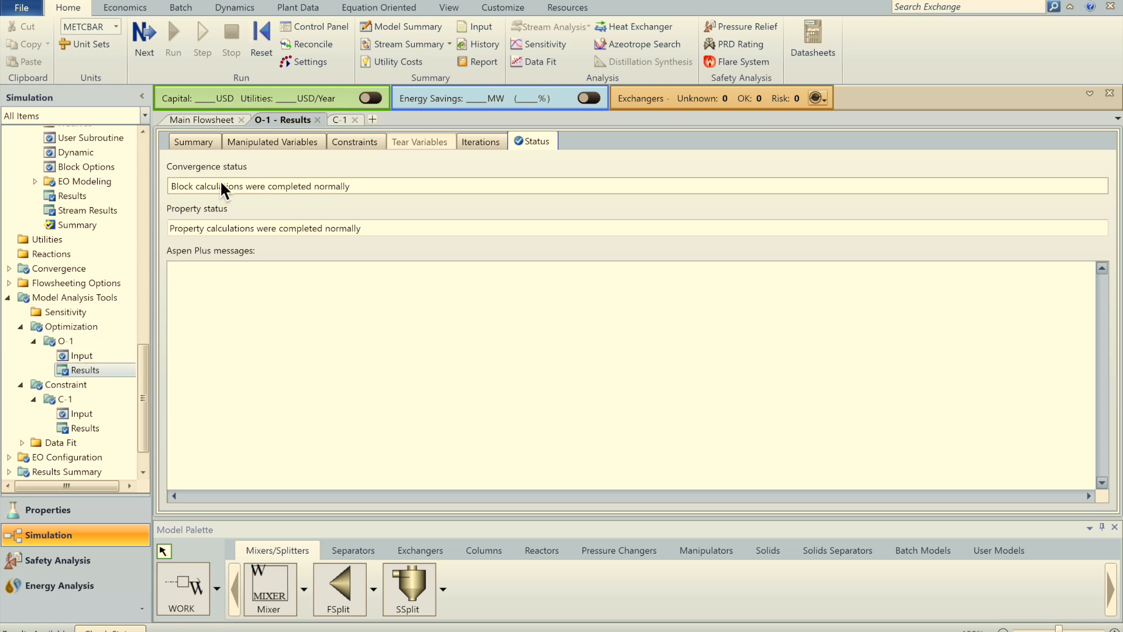
pyautogui.click(185, 144)
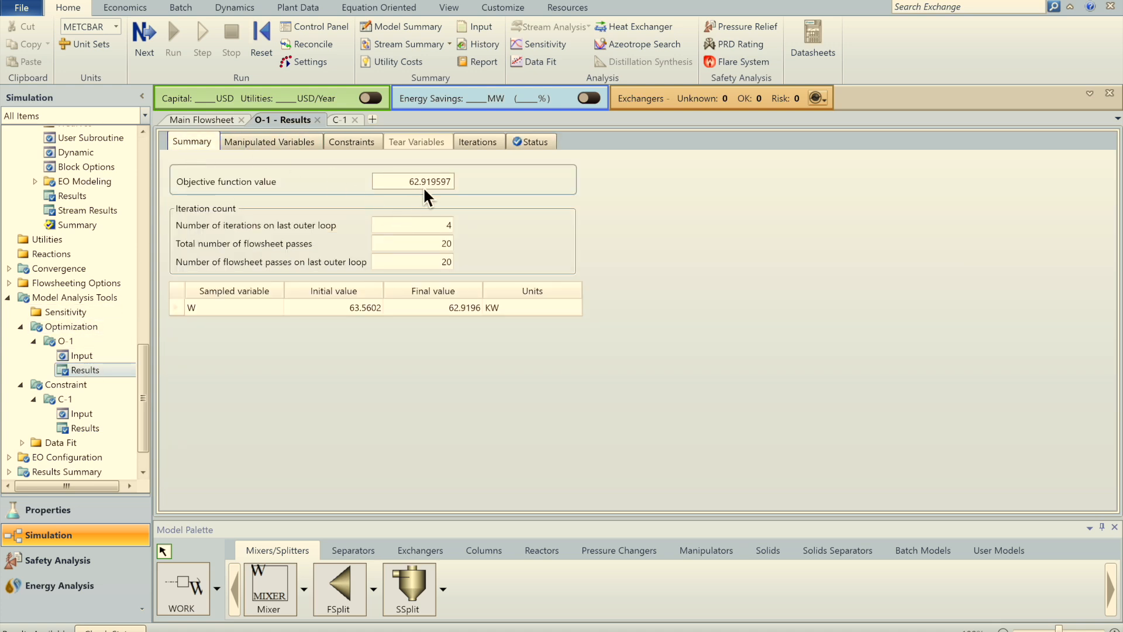
# Step: Check the final stage pressures of 2.45969 and 6 bar and confirm constraint C-1 converged
pyautogui.click(286, 148)
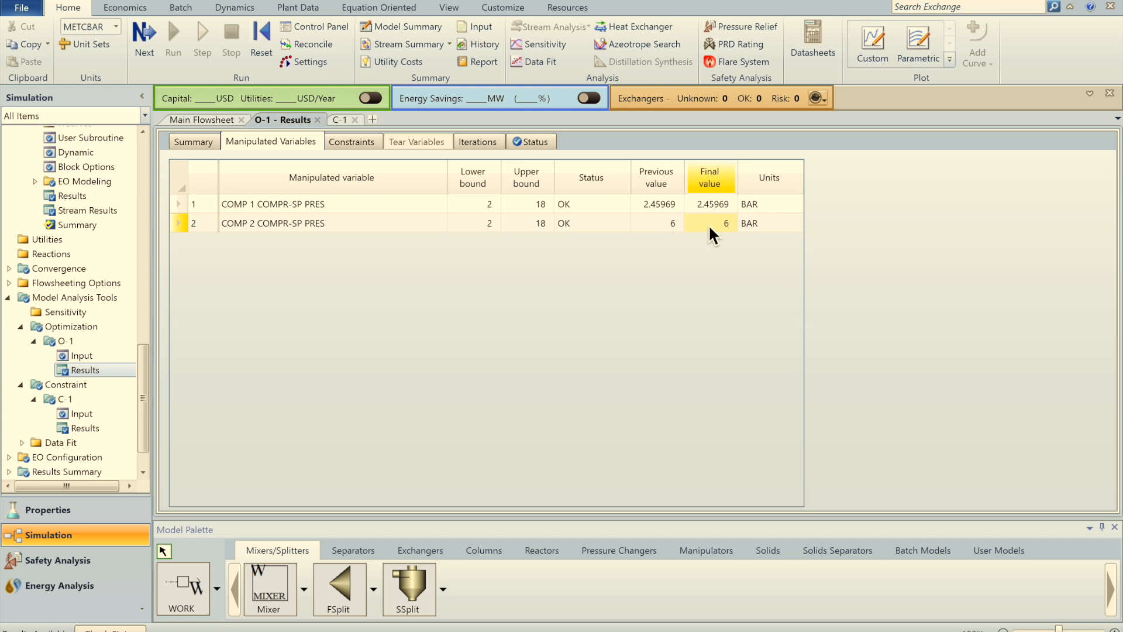
pyautogui.click(353, 143)
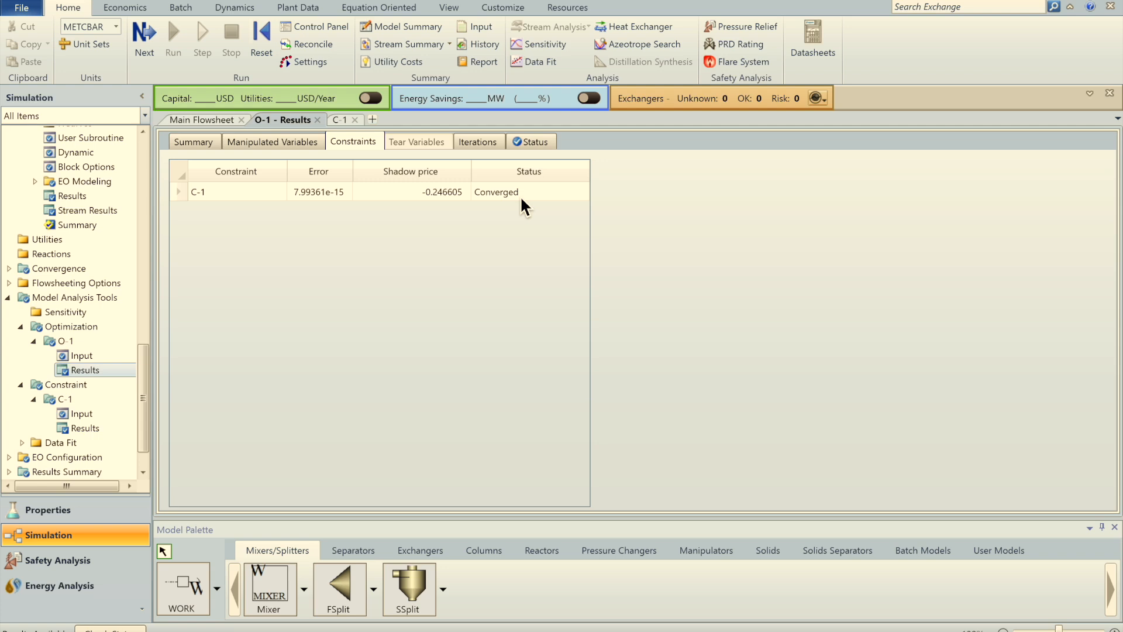
pyautogui.click(269, 142)
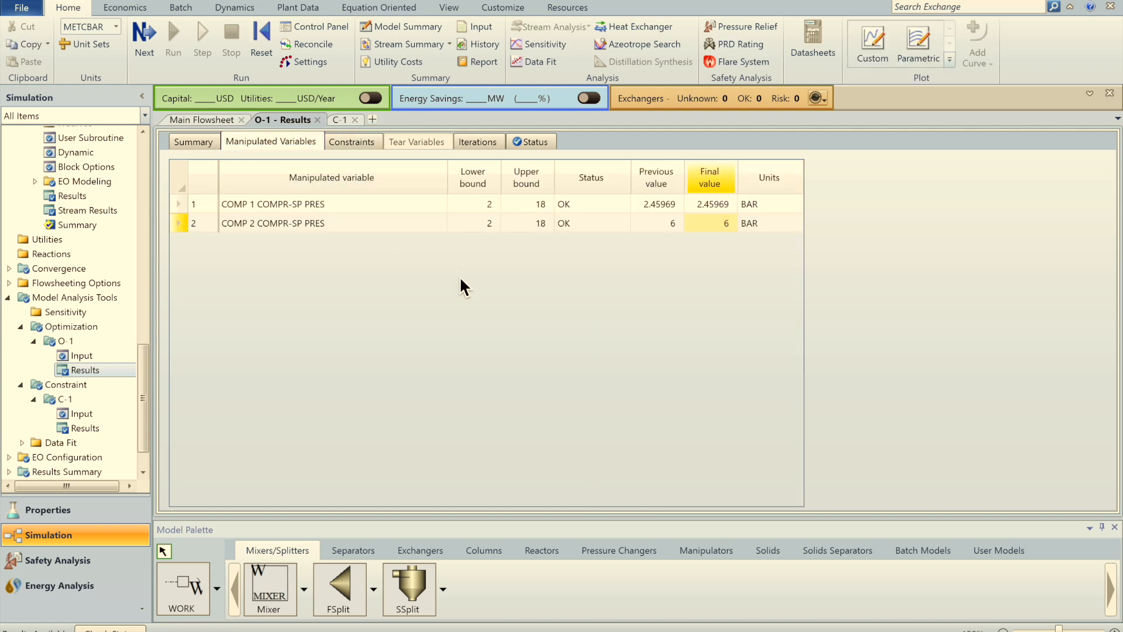
pyautogui.click(195, 143)
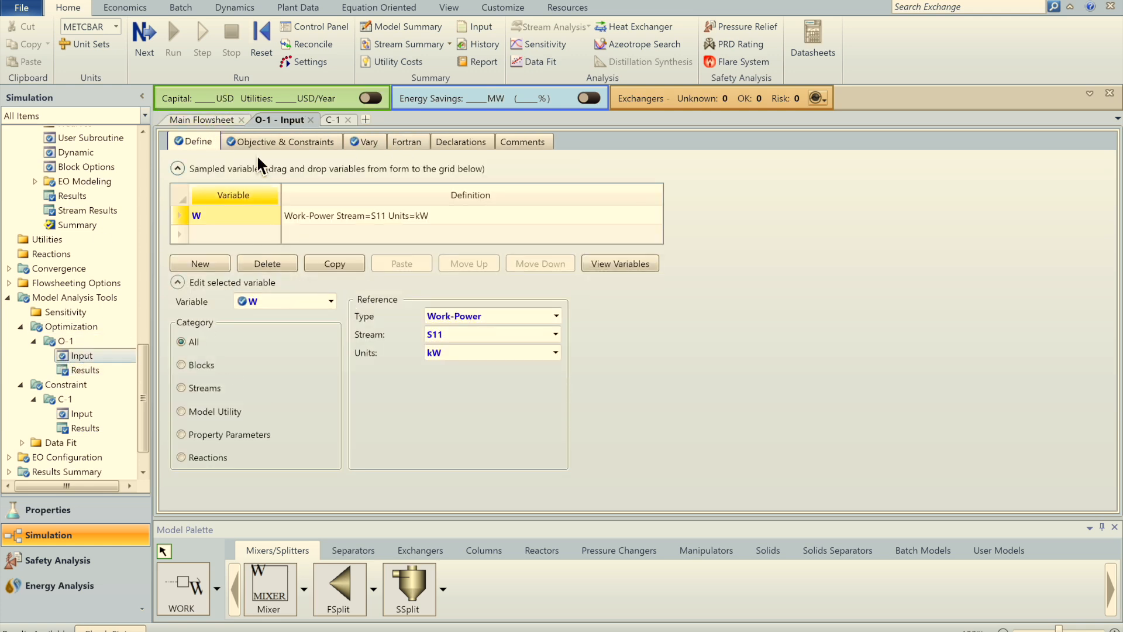
# Step: Remove constraint C-1 from O-1's selected constraints
pyautogui.click(258, 142)
pyautogui.doubleClick(328, 270)
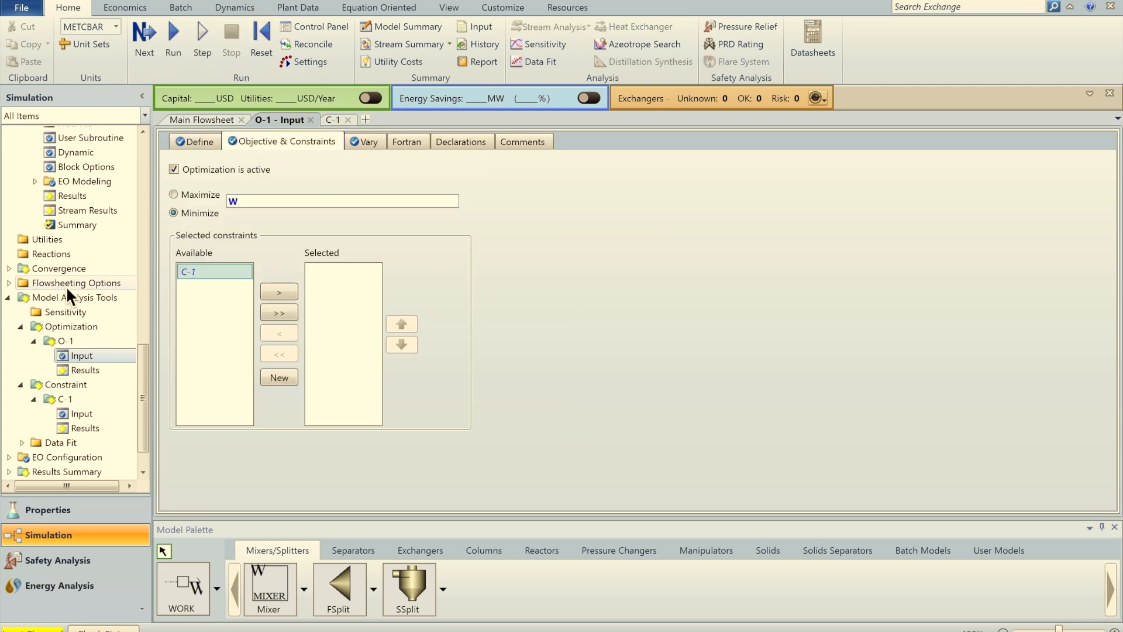
pyautogui.click(82, 370)
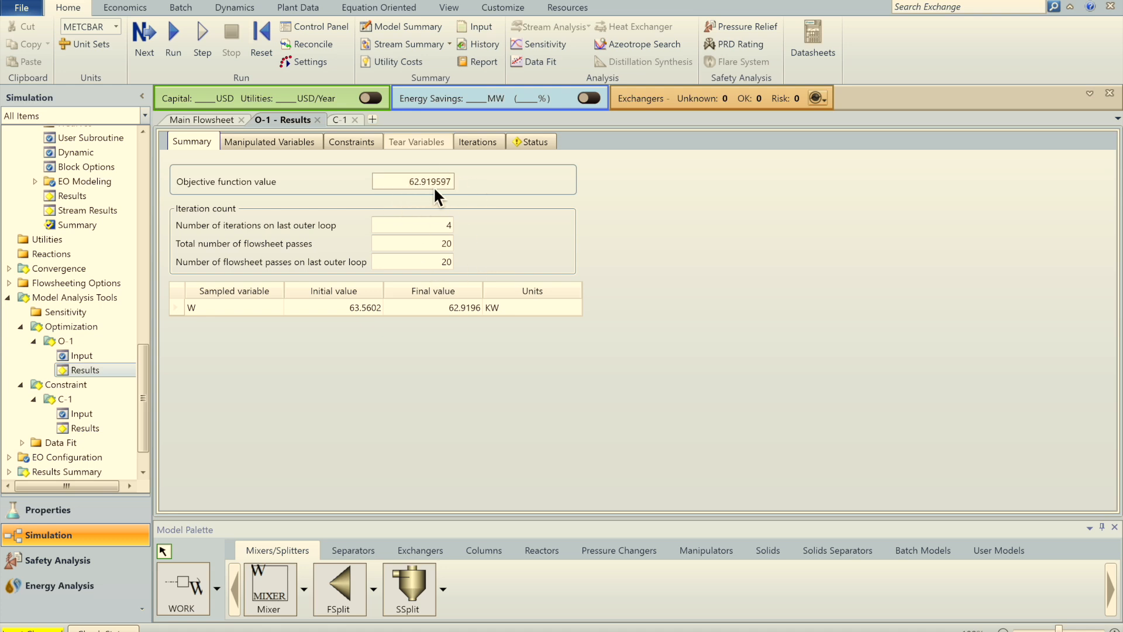
# Step: Reinitialize and rerun the unconstrained optimization, giving 62.8422767 kW after 26 passes
pyautogui.click(260, 50)
pyautogui.press('Return')
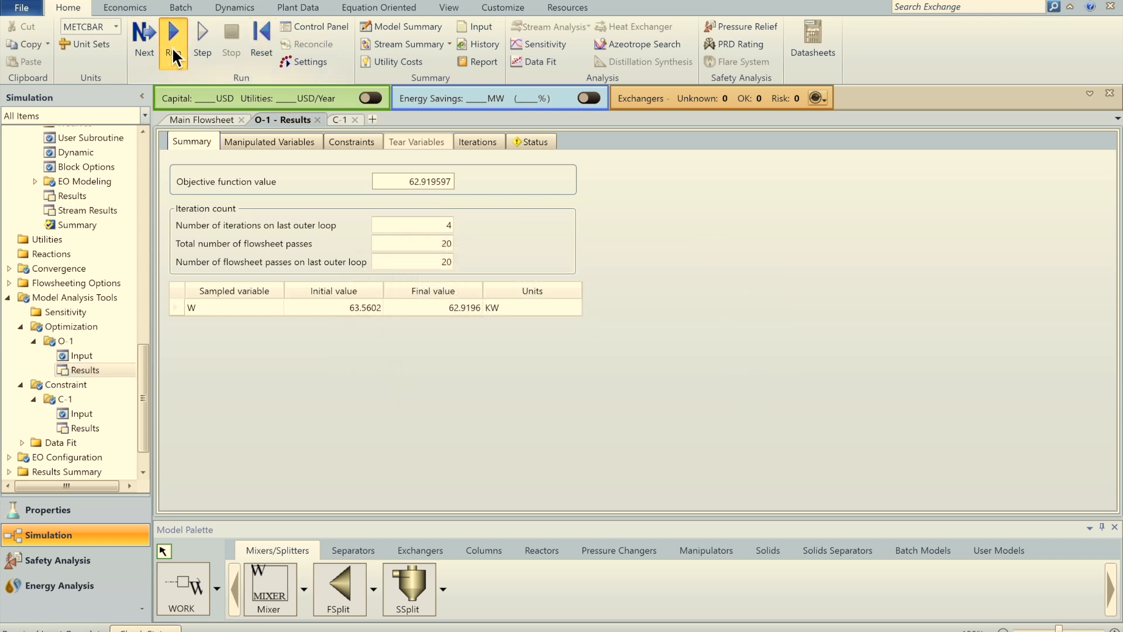
pyautogui.click(172, 47)
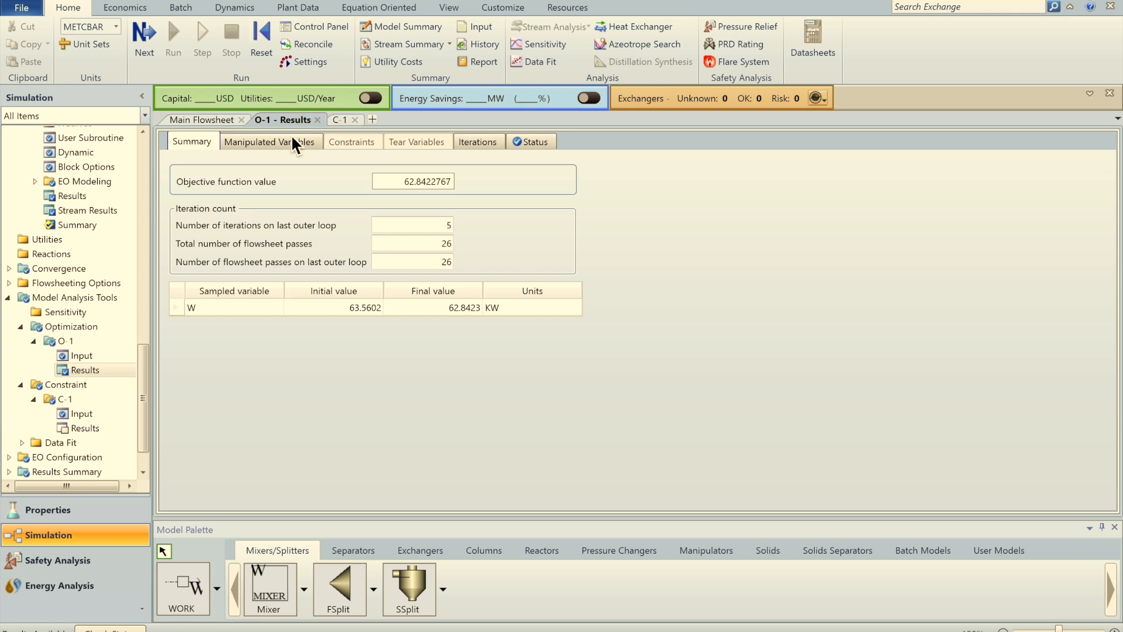
pyautogui.click(93, 355)
pyautogui.click(272, 143)
# Step: Add constraint C-1 back to O-1's selected constraints
pyautogui.click(86, 358)
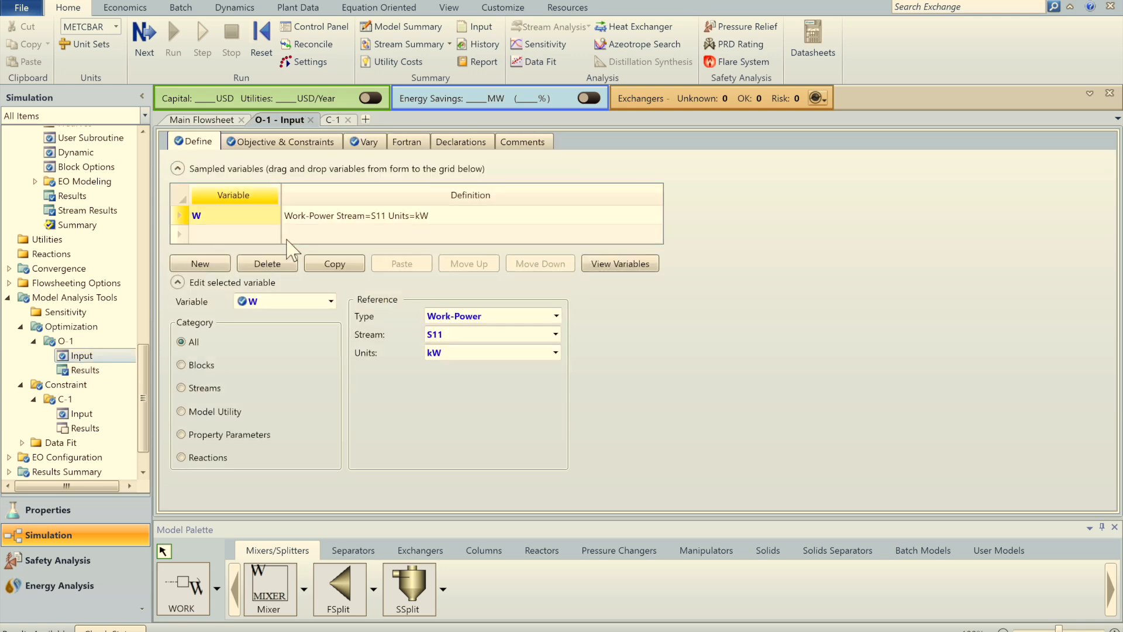
pyautogui.click(276, 144)
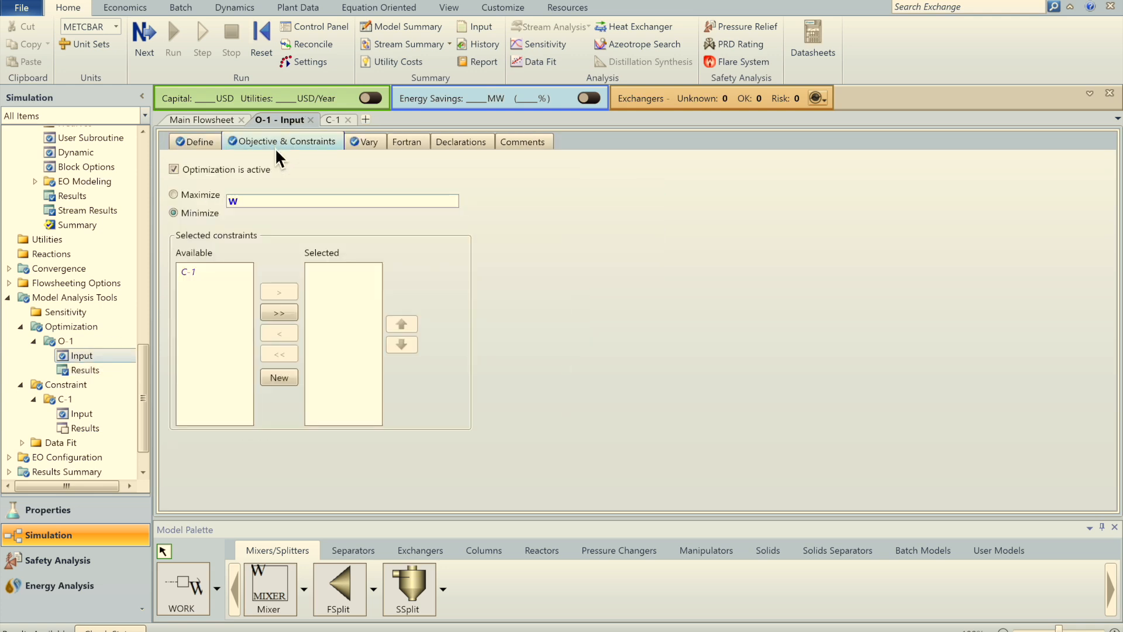
pyautogui.doubleClick(202, 276)
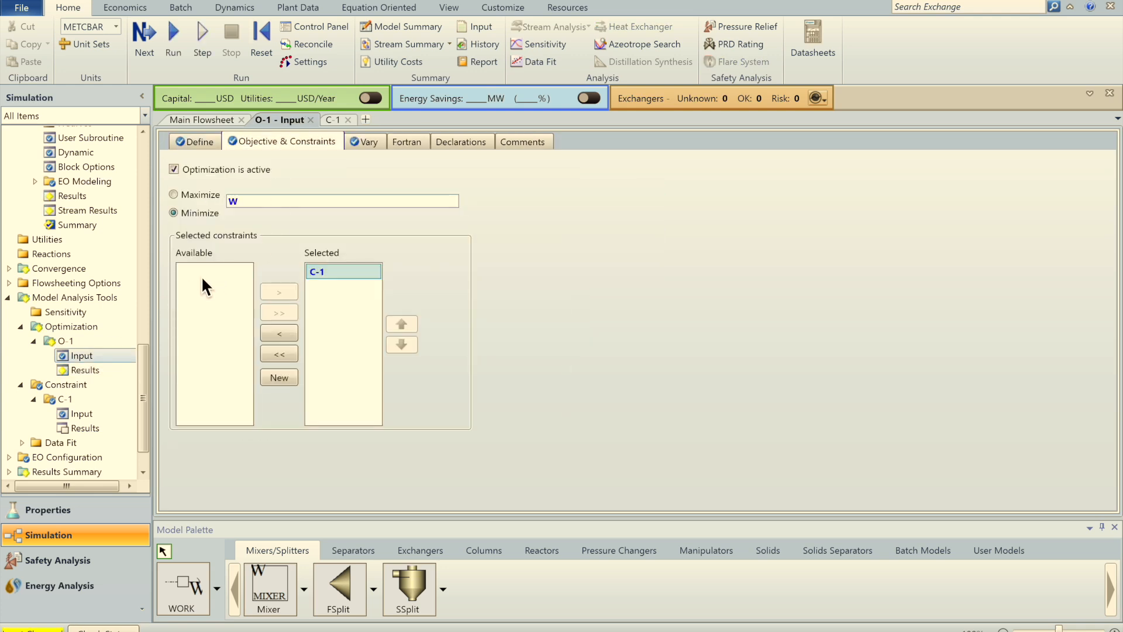
# Step: Reinitialize and rerun the optimization, giving 62.919597 kW after 20 passes
pyautogui.click(88, 382)
pyautogui.click(92, 372)
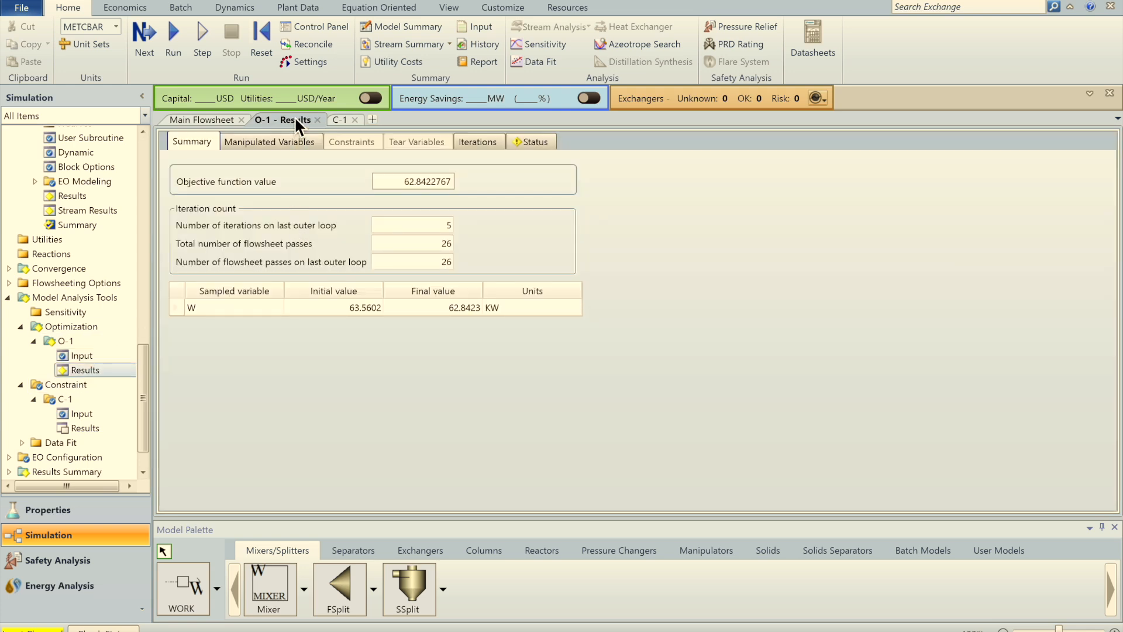
pyautogui.click(266, 54)
pyautogui.press('Return')
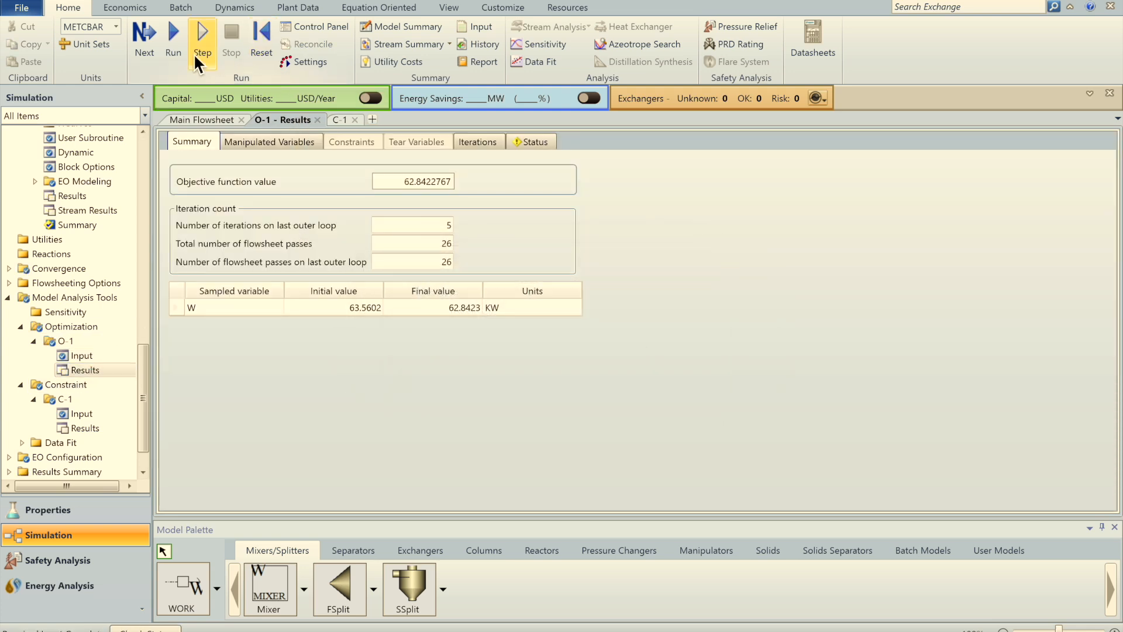
pyautogui.click(180, 48)
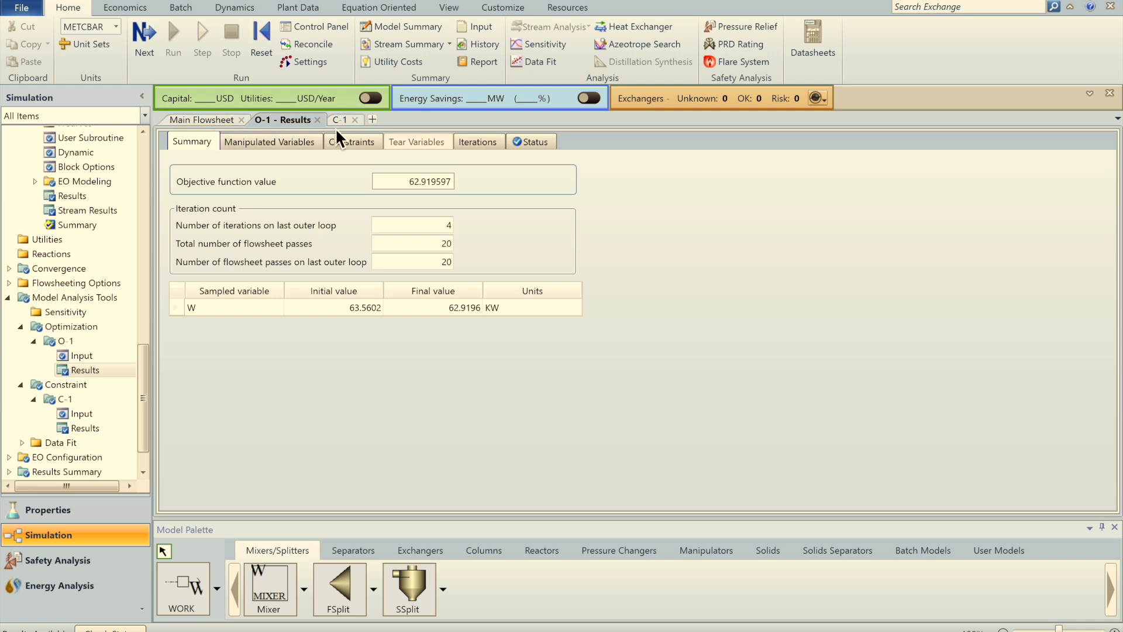
# Step: Bring the main flowsheet into view and expand the Convergence folder to list Options, Tear, Sequence and Scaling
pyautogui.click(206, 121)
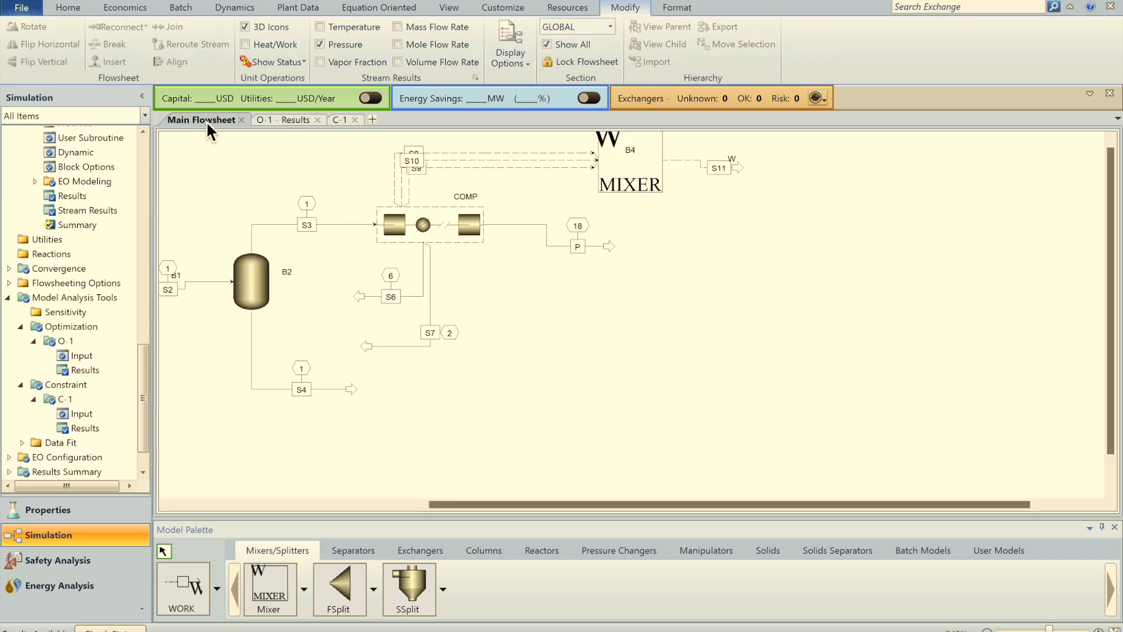
pyautogui.moveTo(488, 507); pyautogui.dragTo(365, 494)
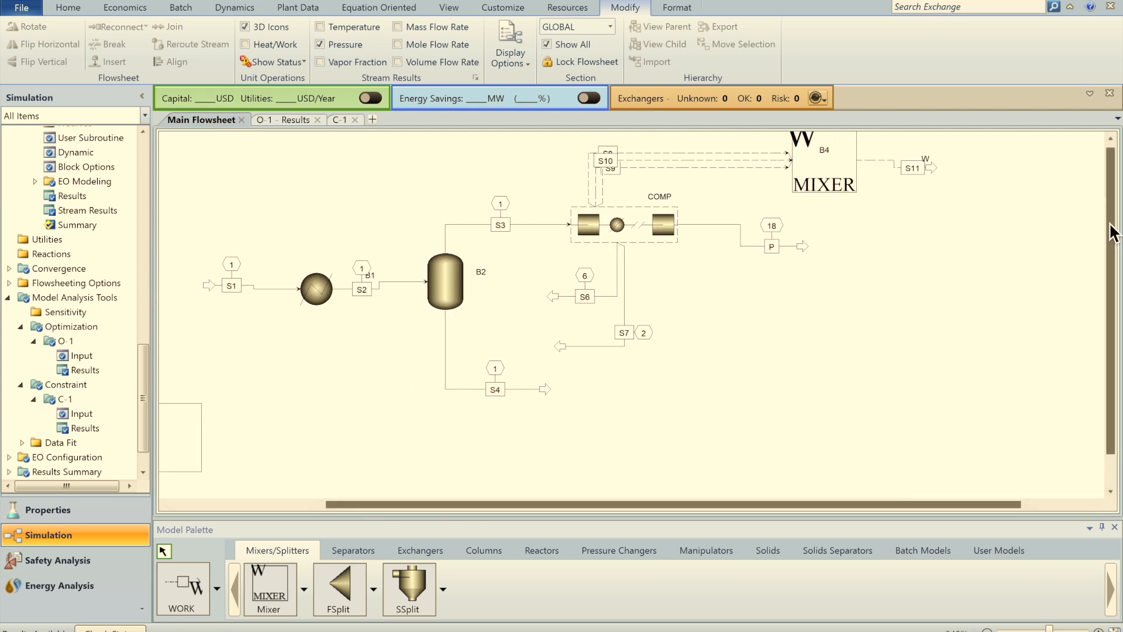
pyautogui.moveTo(1111, 221); pyautogui.dragTo(1115, 151)
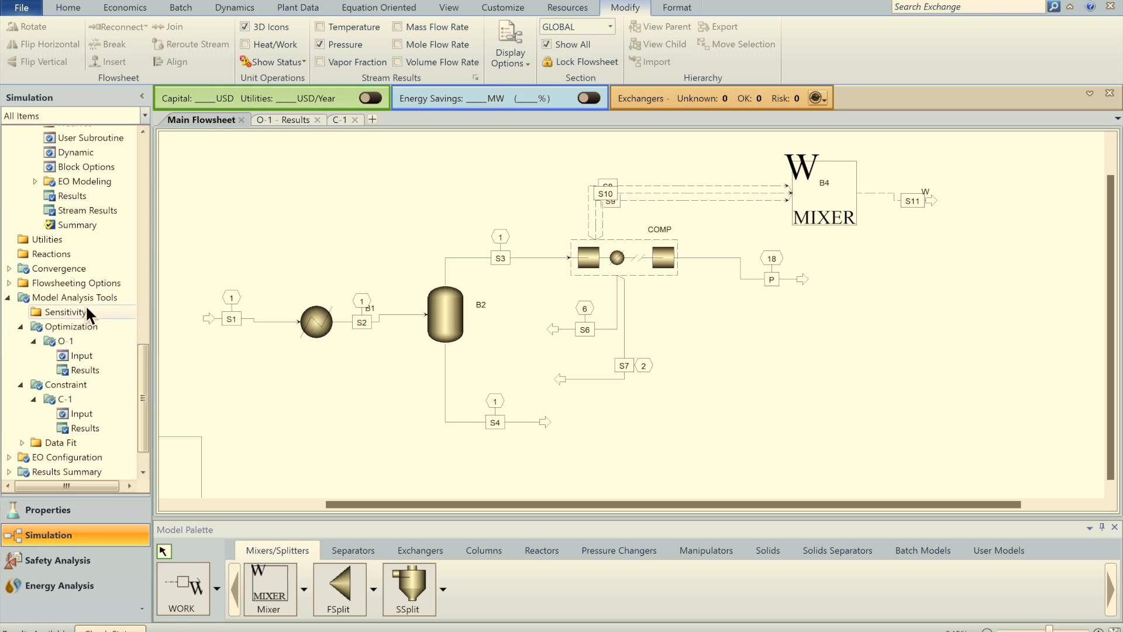
pyautogui.click(9, 269)
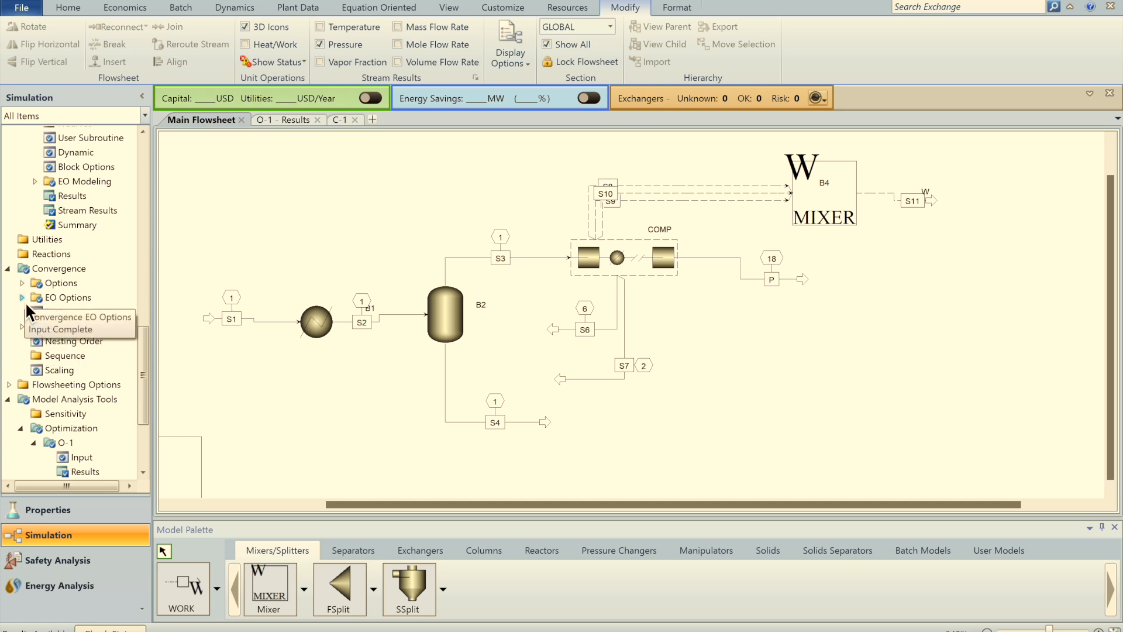
# Step: Review the Secant, Broyden, Newton, SQP and BOBYQA method parameters, then open Convergence Options Defaults
pyautogui.click(23, 284)
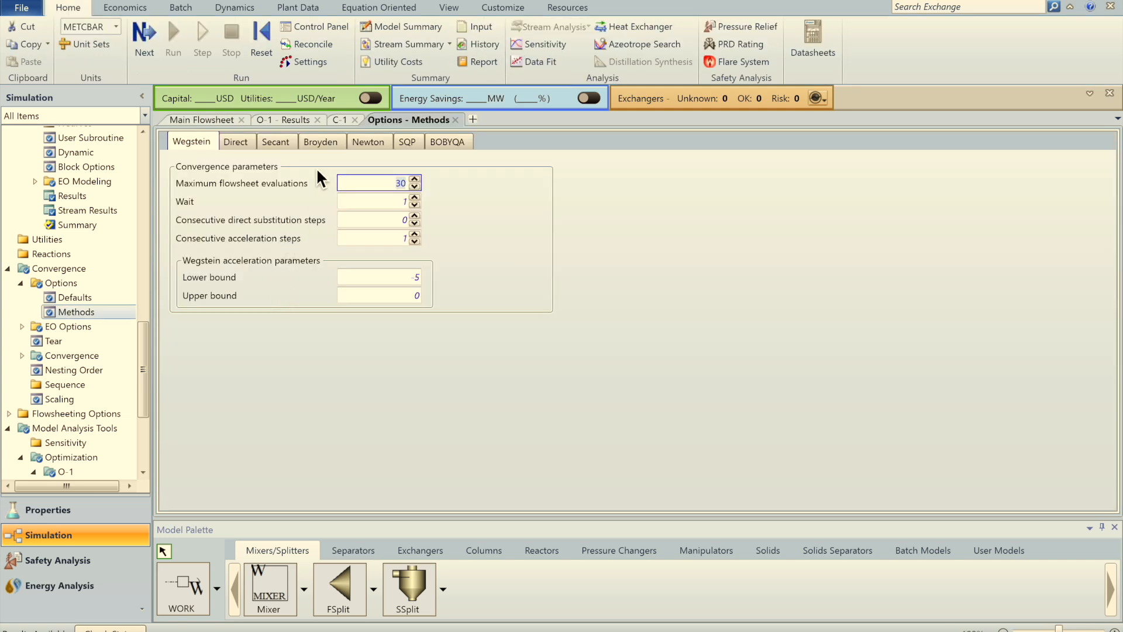
pyautogui.click(237, 142)
pyautogui.click(278, 143)
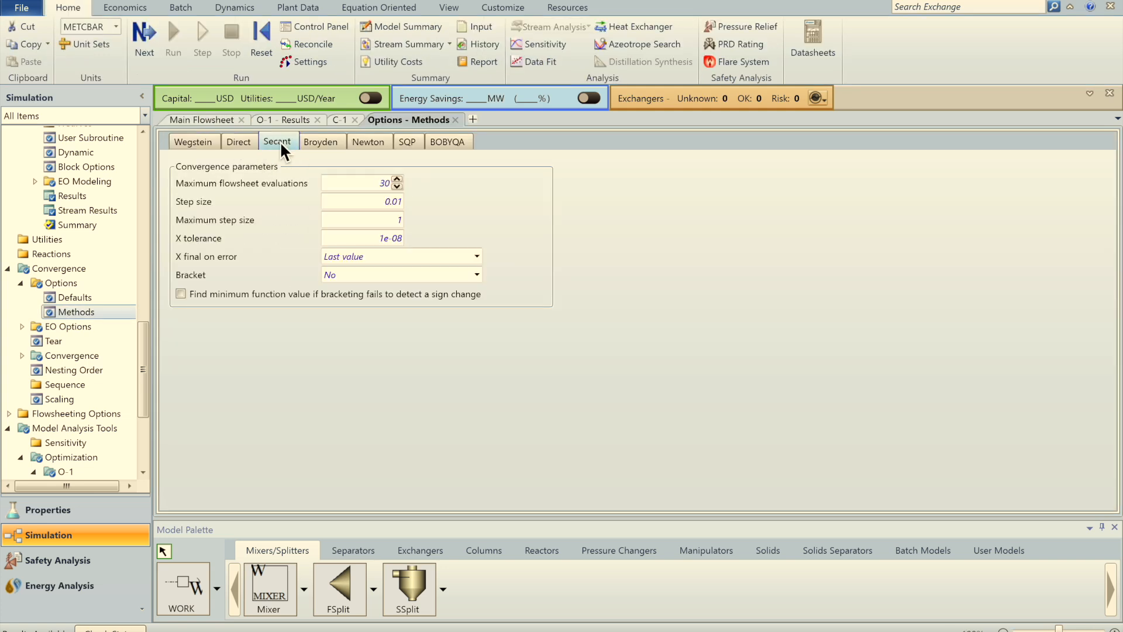
pyautogui.click(316, 143)
pyautogui.click(365, 143)
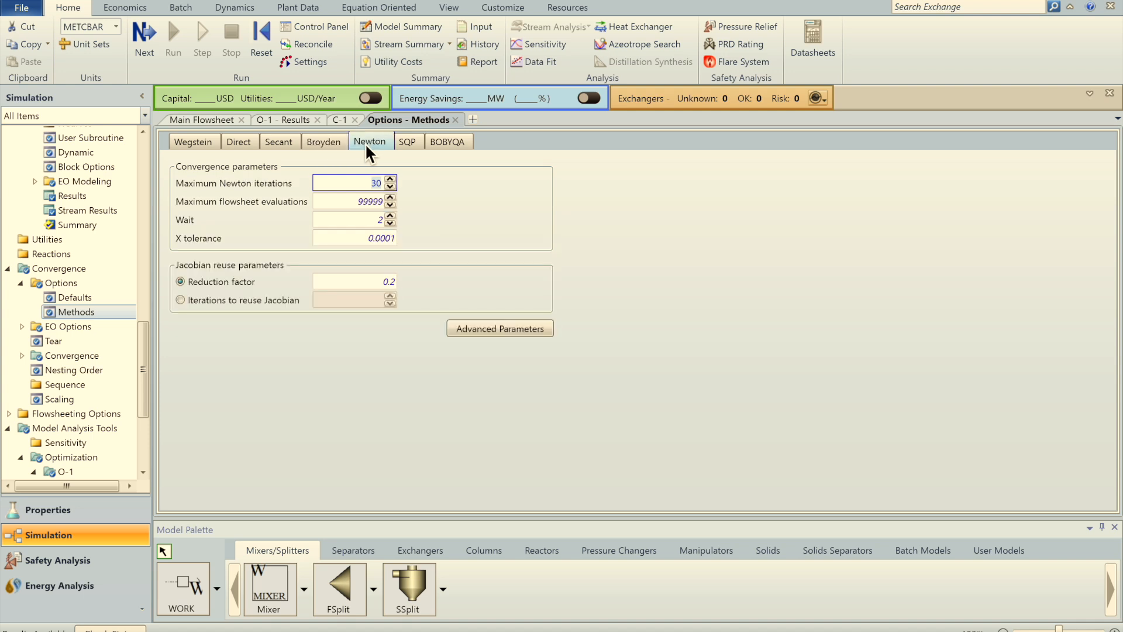
pyautogui.click(409, 143)
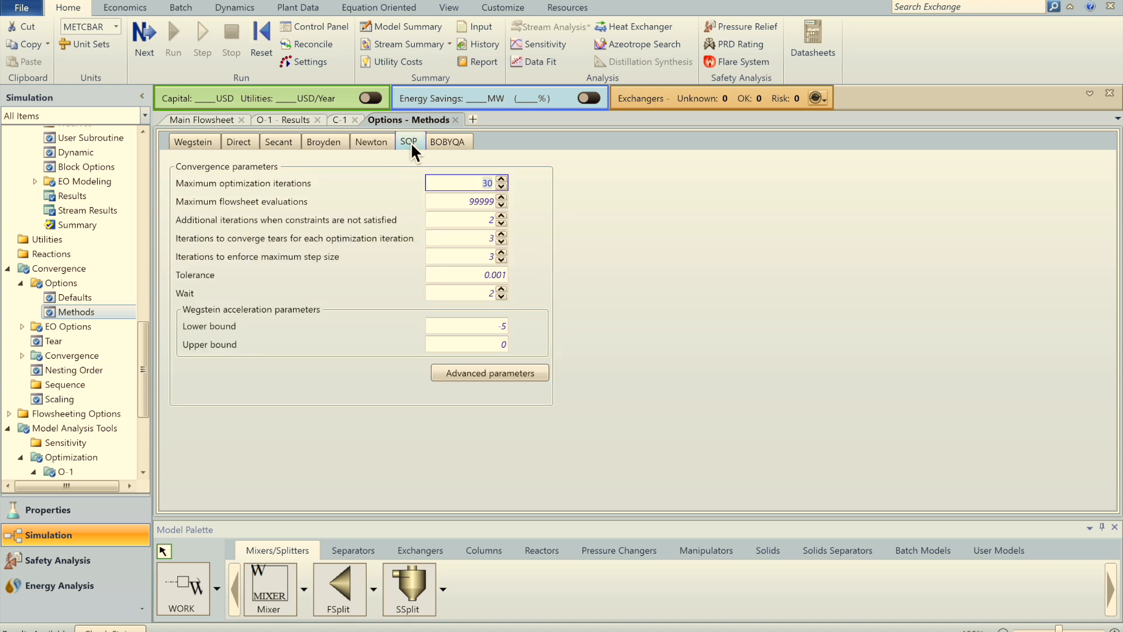
pyautogui.click(447, 142)
pyautogui.click(21, 326)
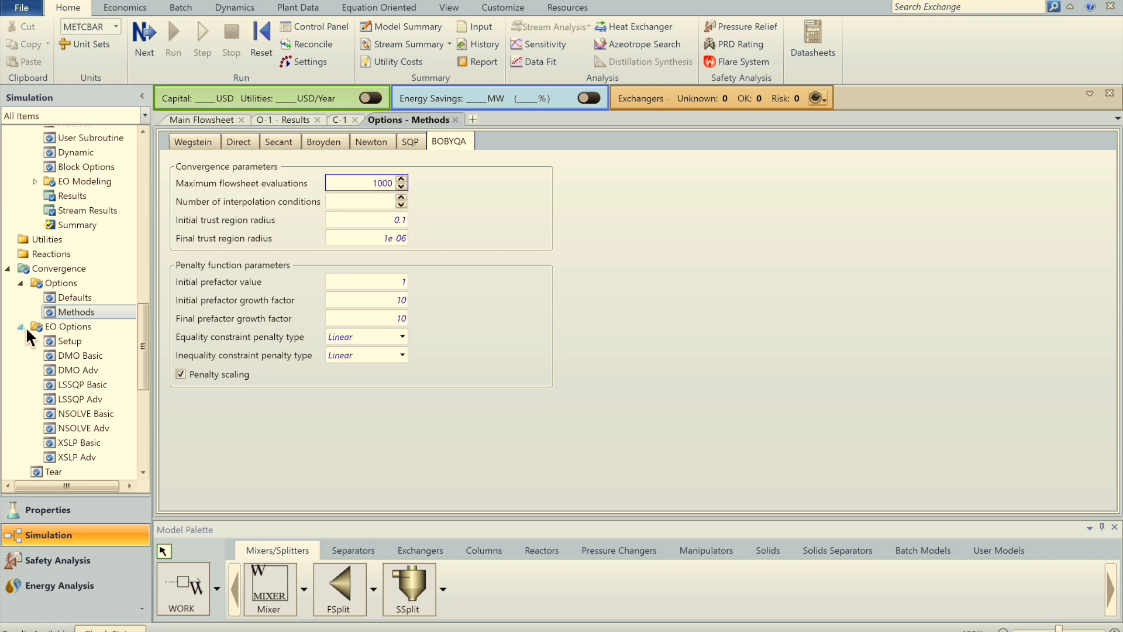
pyautogui.click(87, 298)
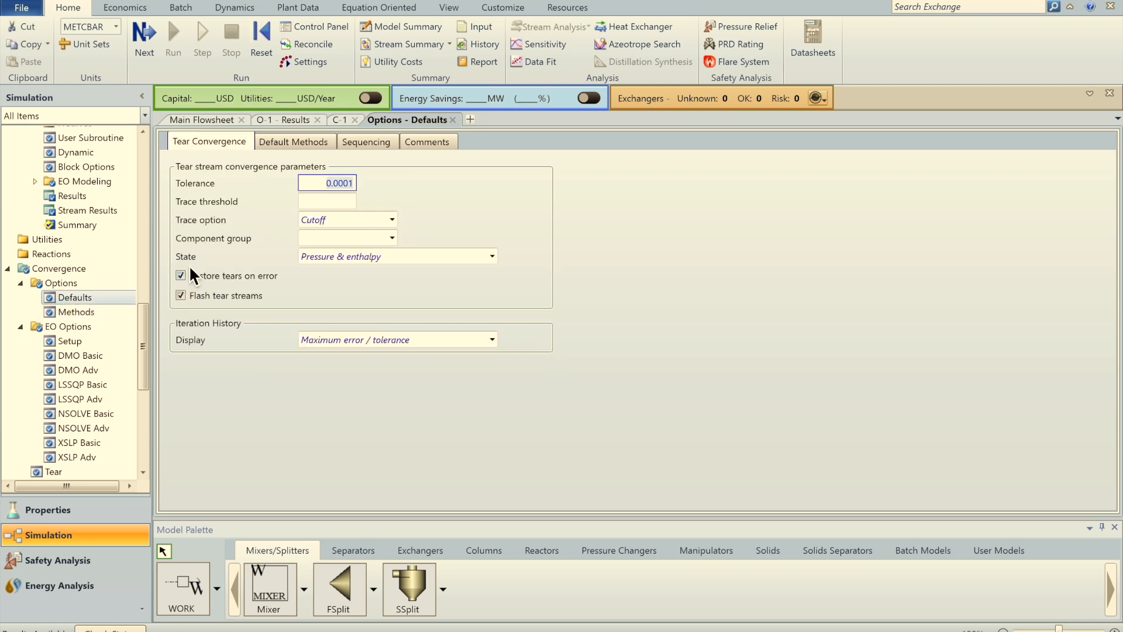
# Step: Set Complex as the default optimization method on Default Methods
pyautogui.click(291, 143)
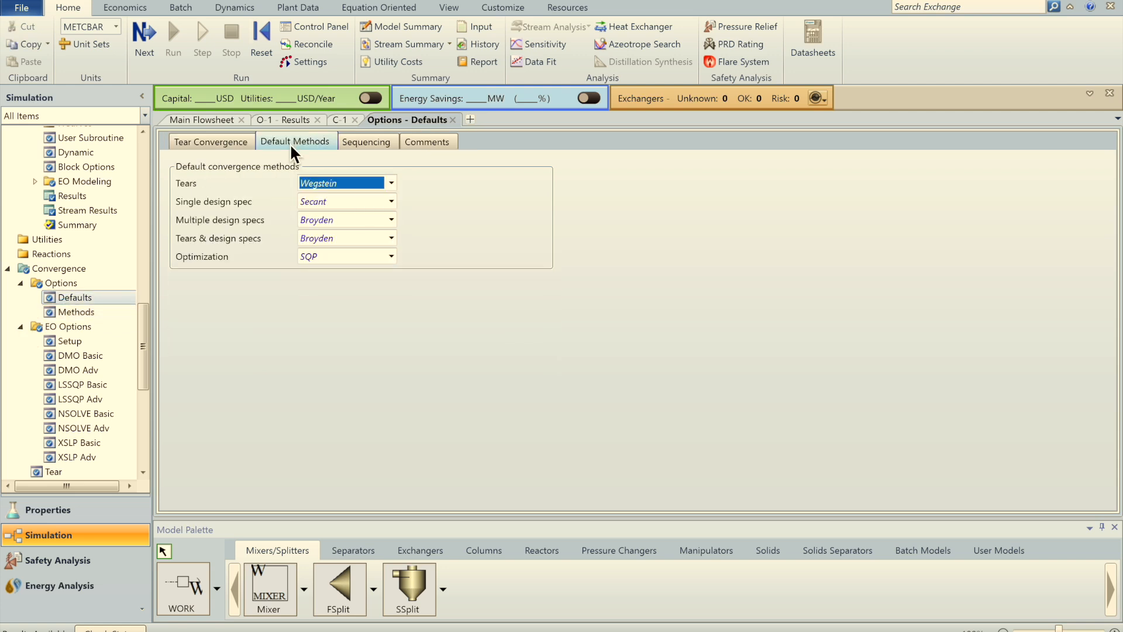
pyautogui.click(328, 257)
pyautogui.click(392, 255)
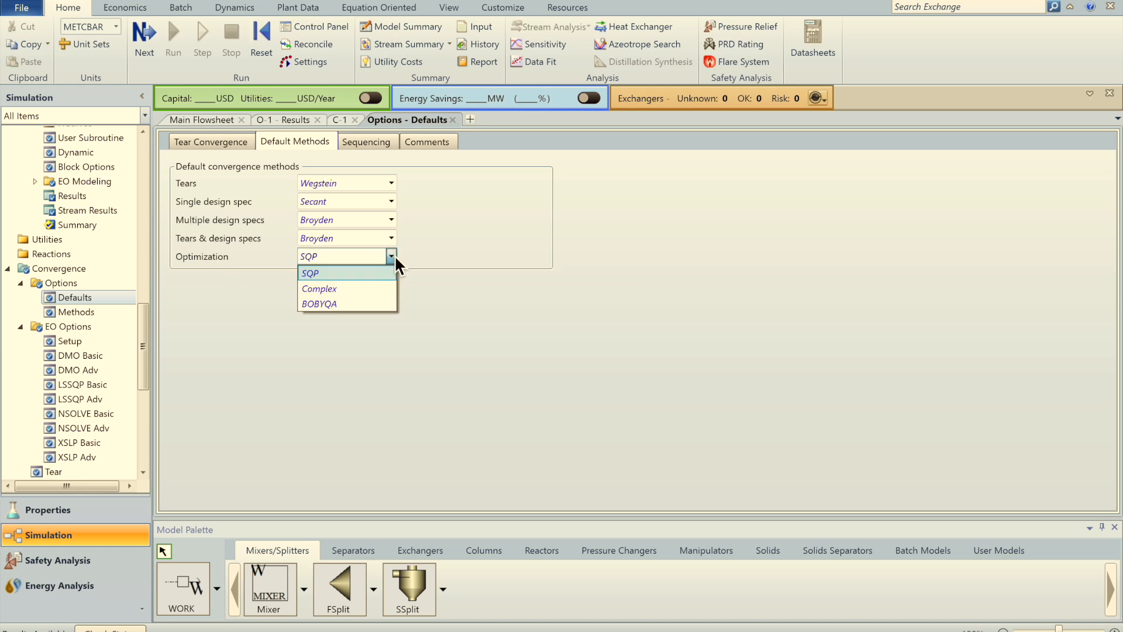
pyautogui.click(334, 293)
# Step: Reinitialize and rerun O-1 with Complex, lowering W to 62.8507494 kW over 40 passes
pyautogui.click(275, 121)
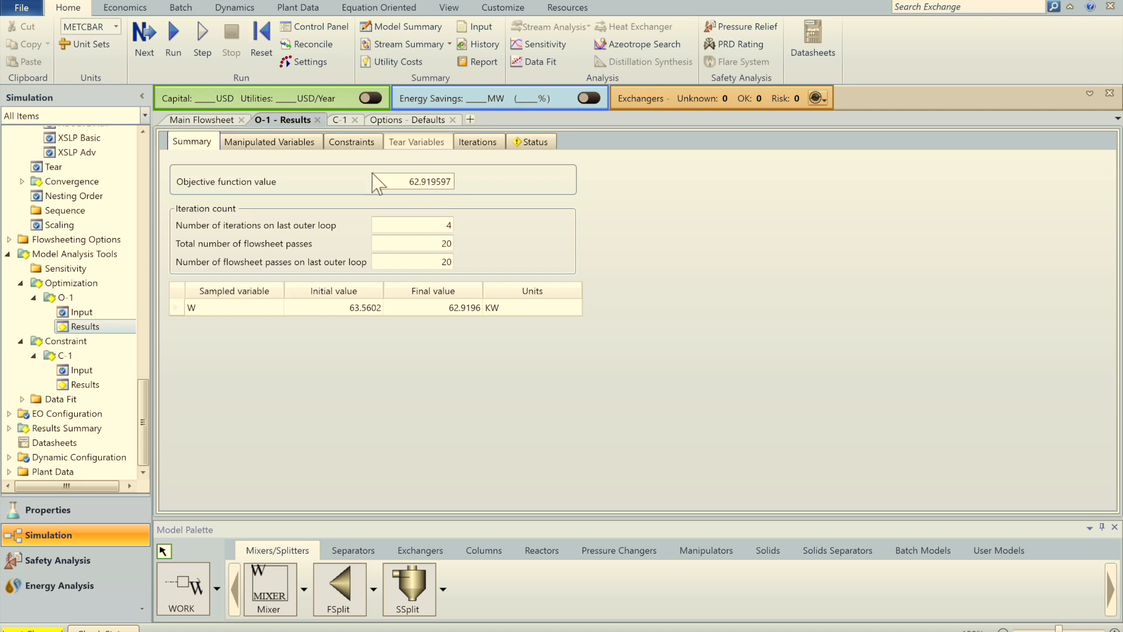
pyautogui.click(260, 50)
pyautogui.press('Return')
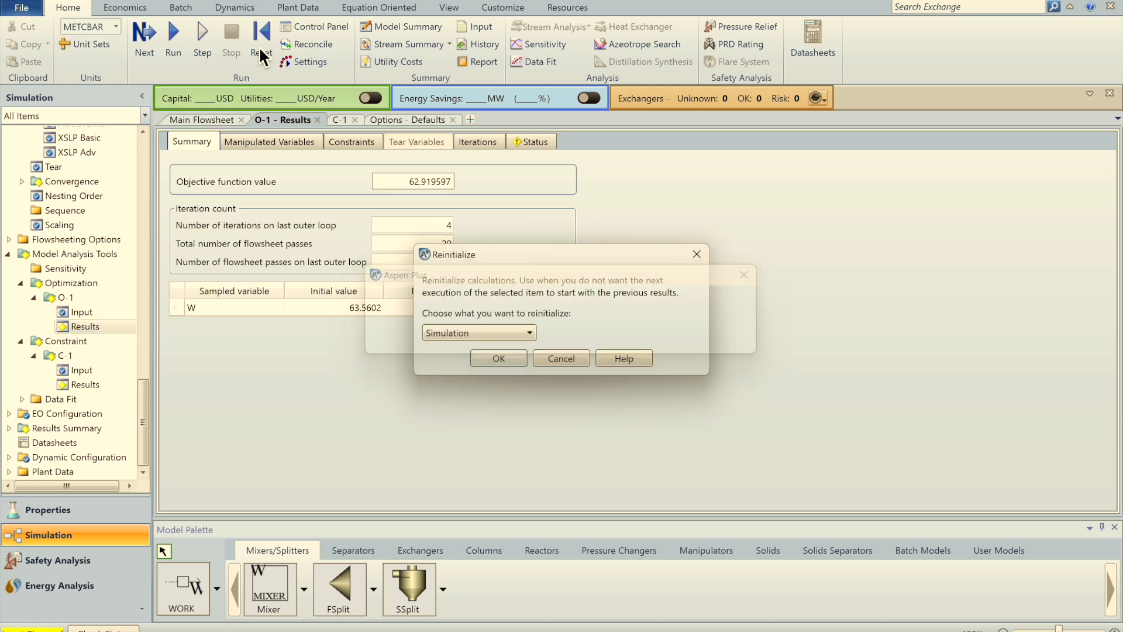
pyautogui.click(174, 36)
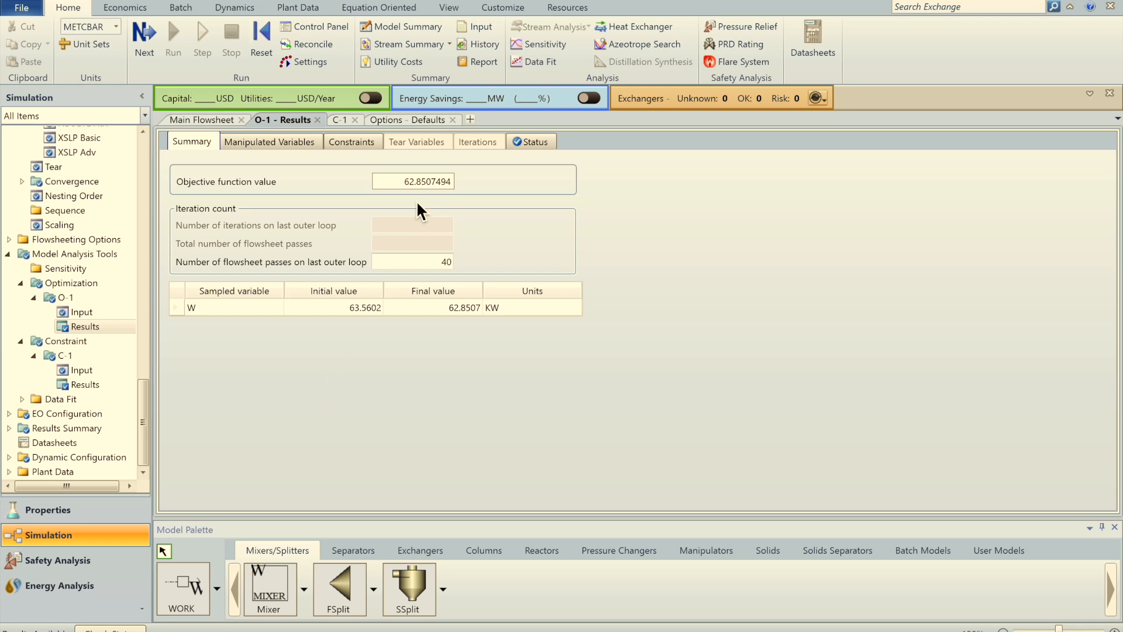
pyautogui.click(408, 121)
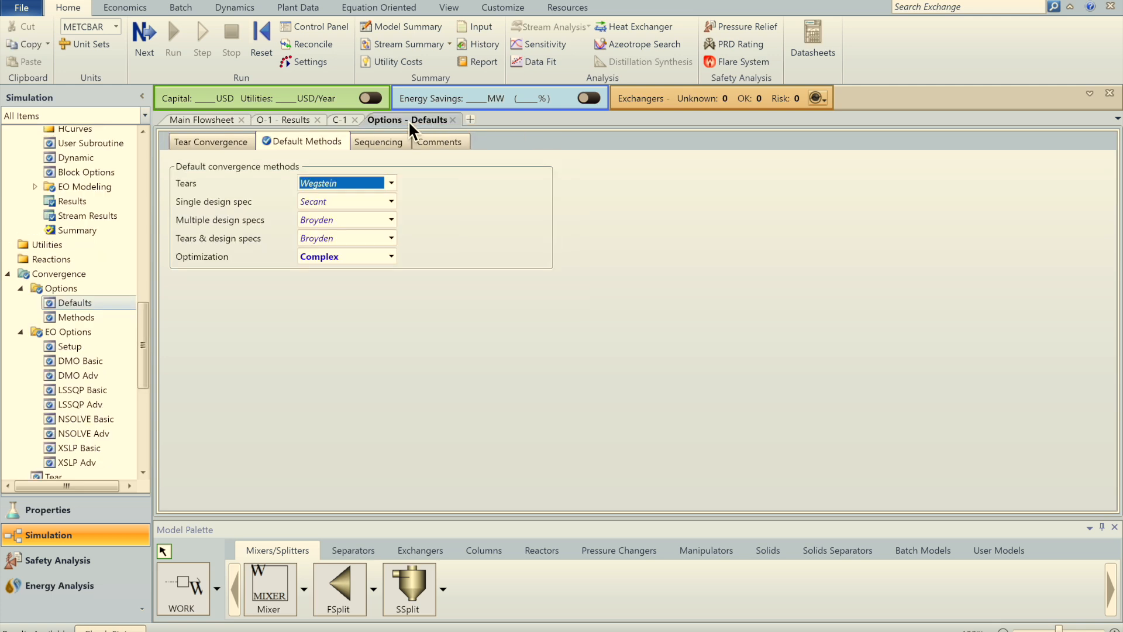
# Step: Change the default optimization method to BOBYQA
pyautogui.click(293, 119)
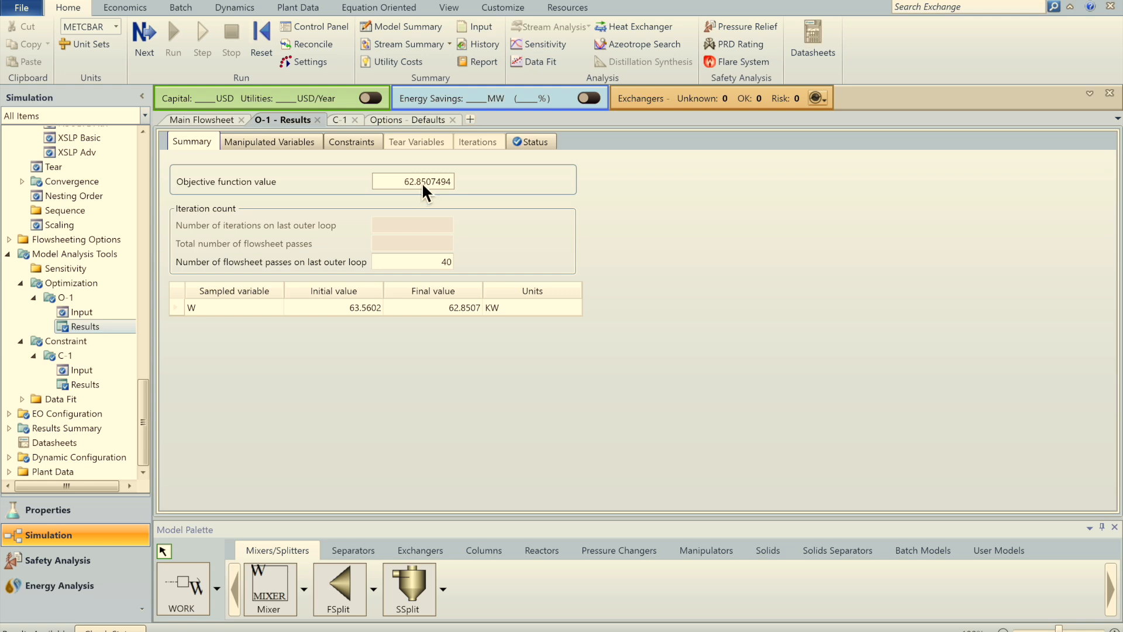
pyautogui.click(410, 123)
pyautogui.click(391, 254)
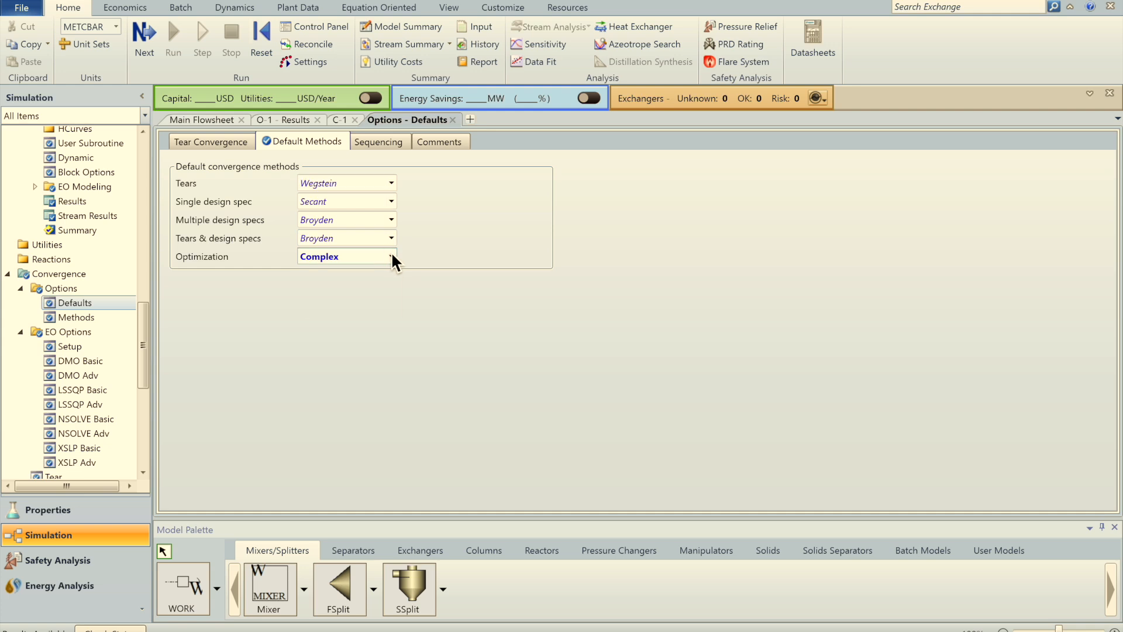
pyautogui.click(334, 307)
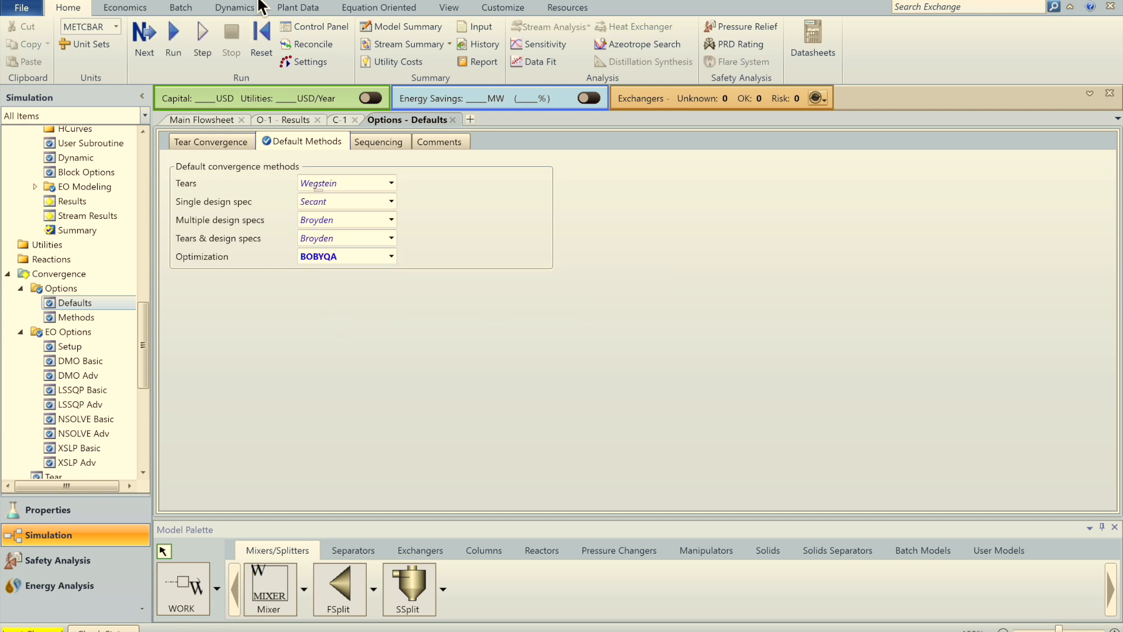
# Step: Reinitialize and rerun O-1 with BOBYQA, giving W 62.9876 kW after 37 passes
pyautogui.click(264, 37)
pyautogui.press('Return')
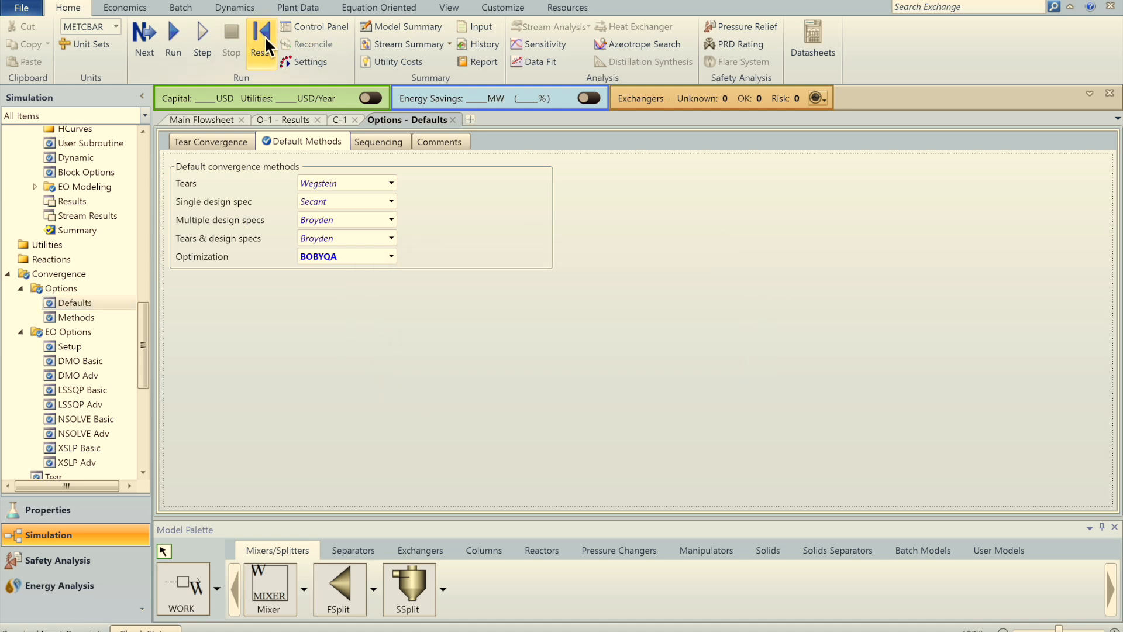
pyautogui.click(177, 37)
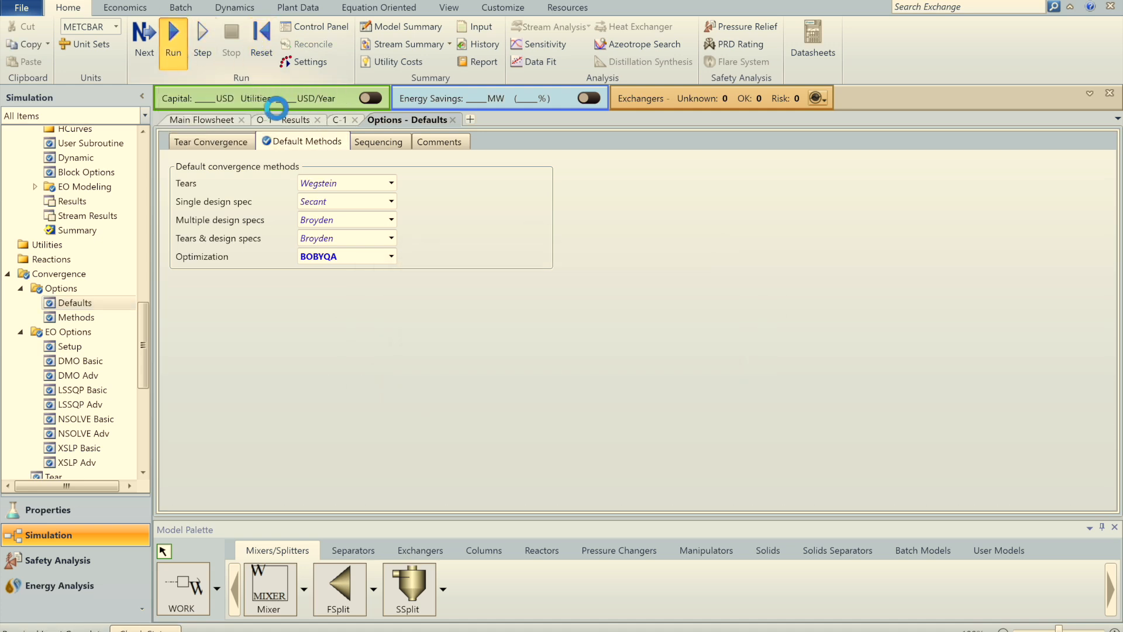
pyautogui.click(294, 124)
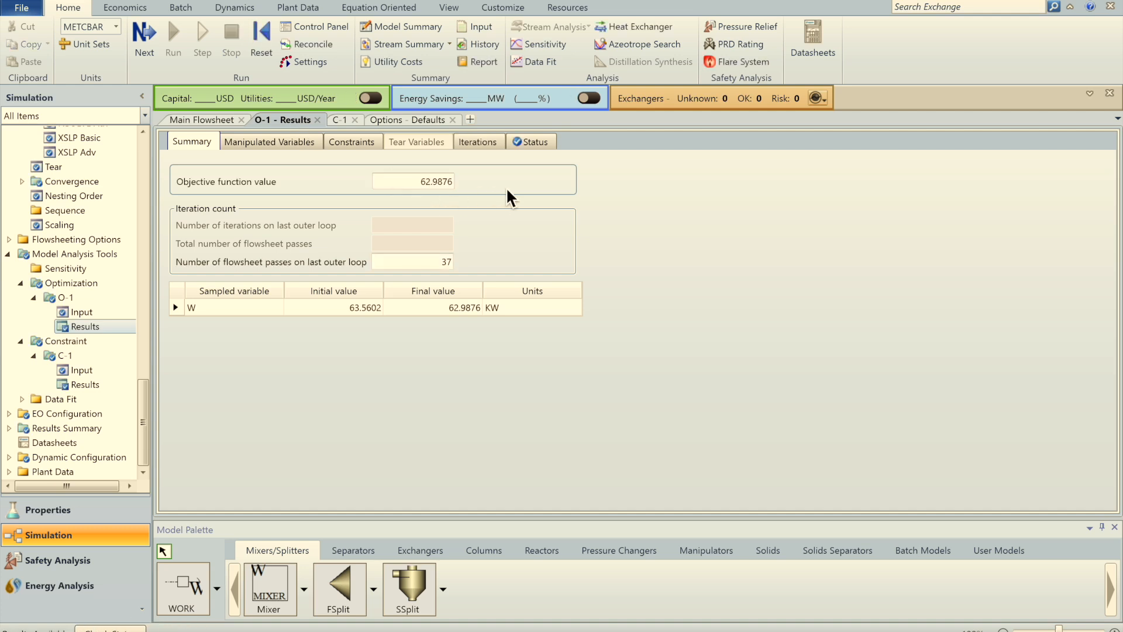
pyautogui.click(411, 120)
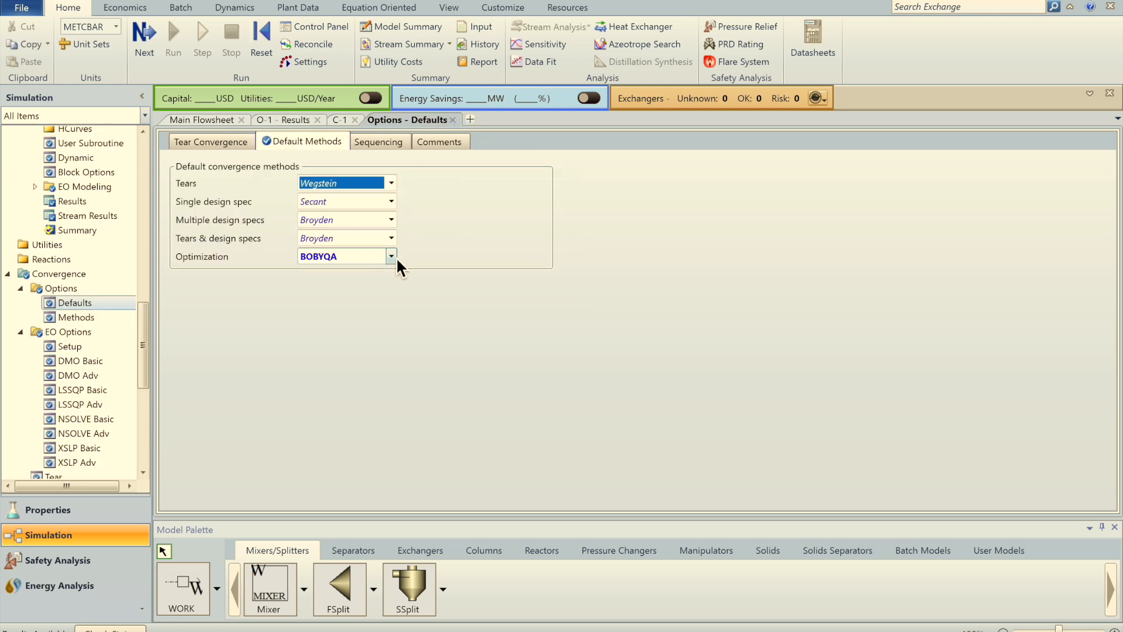
# Step: Keep BOBYQA as the optimization method, then check the C-1 and O-1 results
pyautogui.click(391, 256)
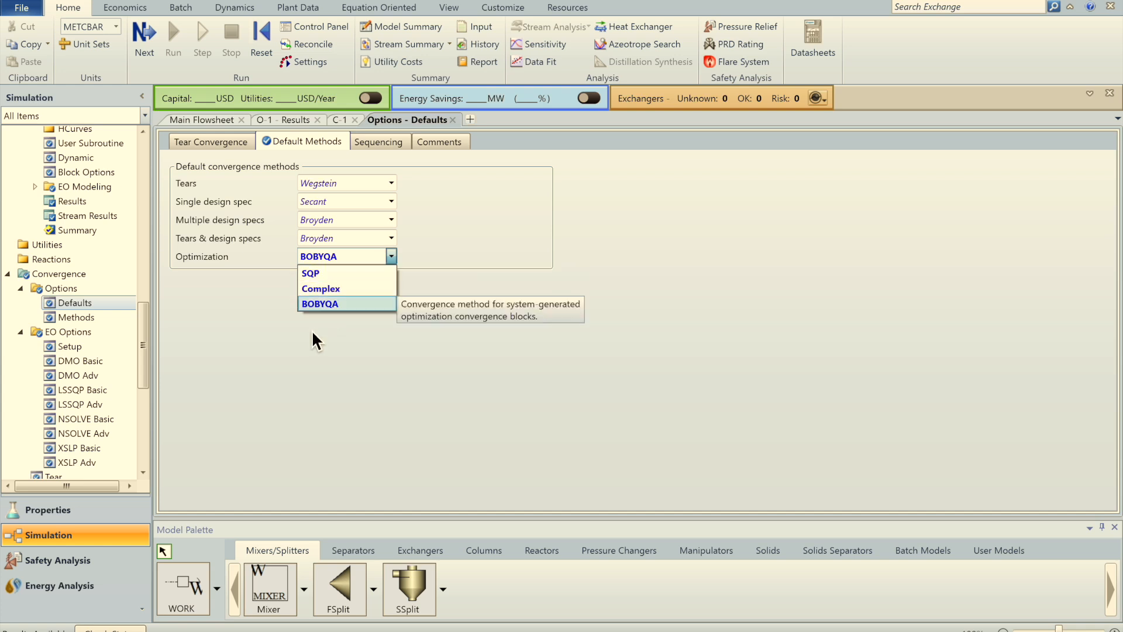
pyautogui.click(256, 316)
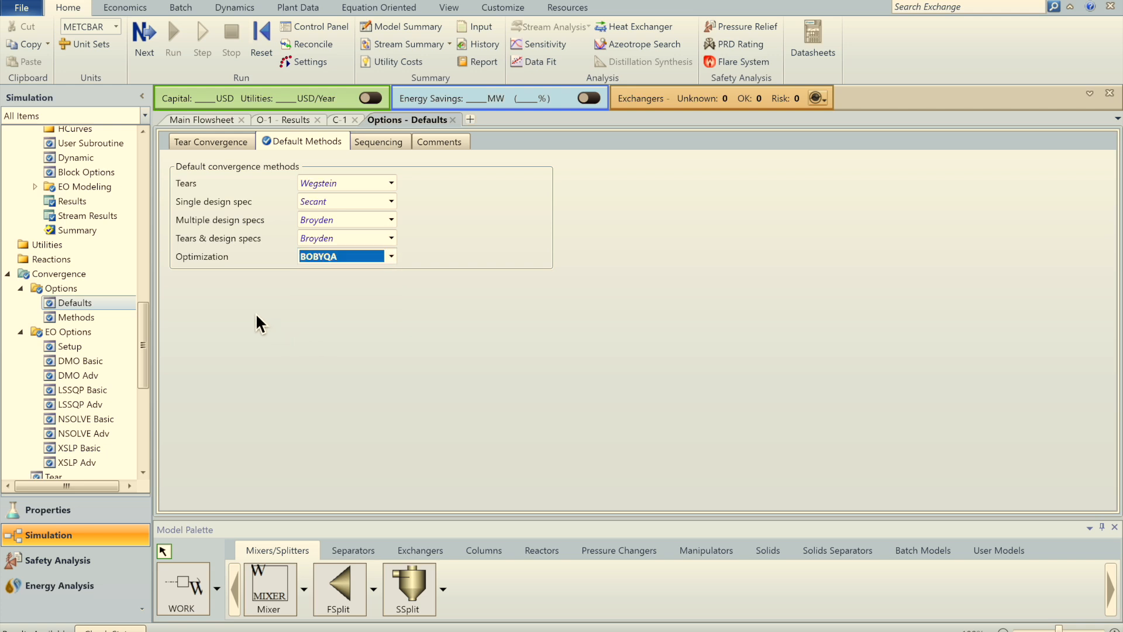
pyautogui.click(302, 304)
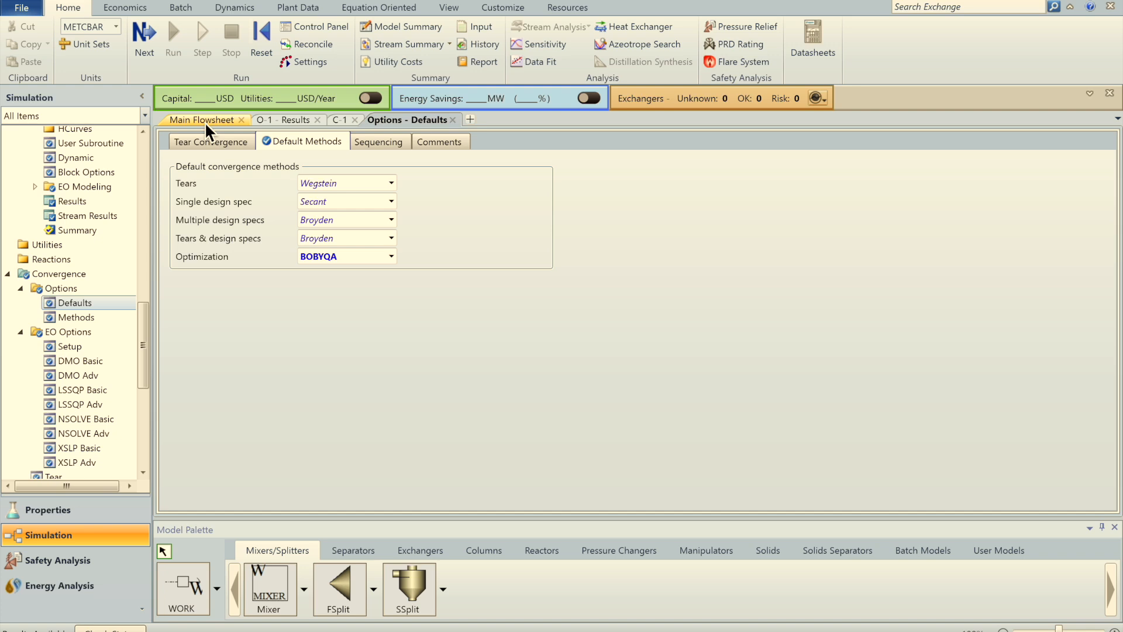
pyautogui.moveTo(144, 338); pyautogui.dragTo(145, 356)
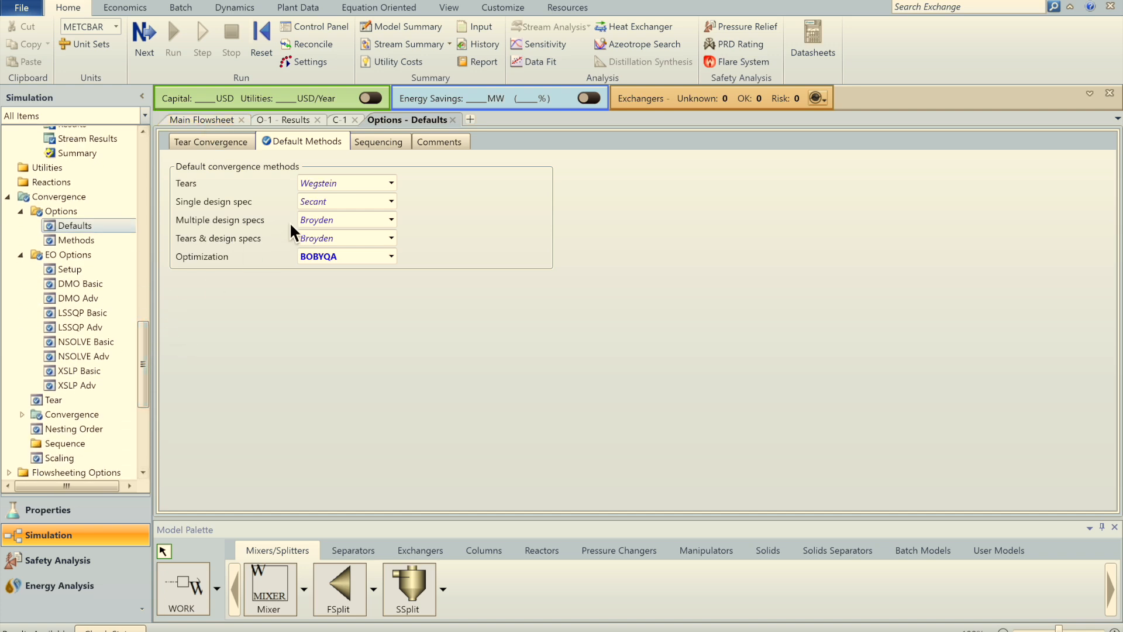
pyautogui.click(339, 121)
pyautogui.click(276, 120)
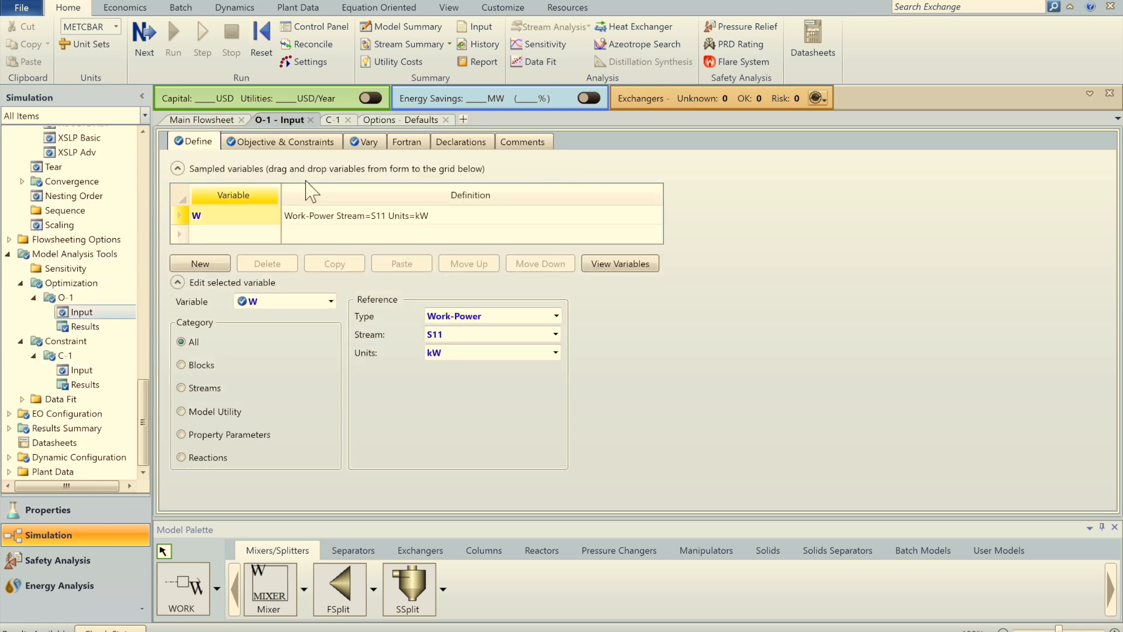
# Step: Confirm O-1 minimizes W subject to C-1, then return to the main flowsheet
pyautogui.click(277, 139)
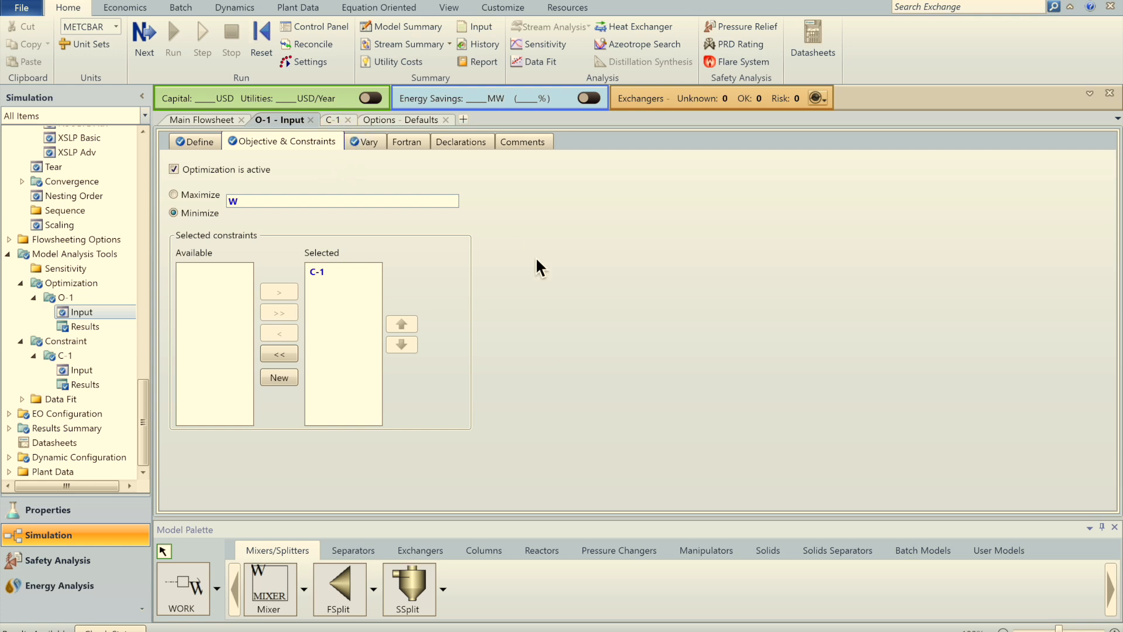
pyautogui.click(206, 122)
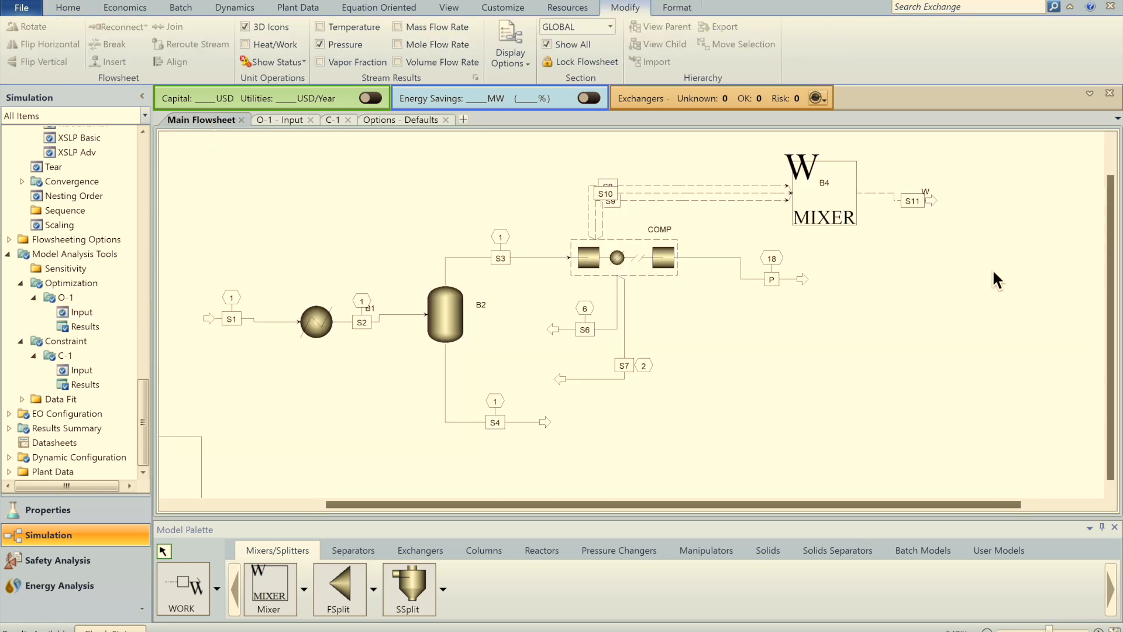
pyautogui.moveTo(1115, 288); pyautogui.dragTo(1115, 252)
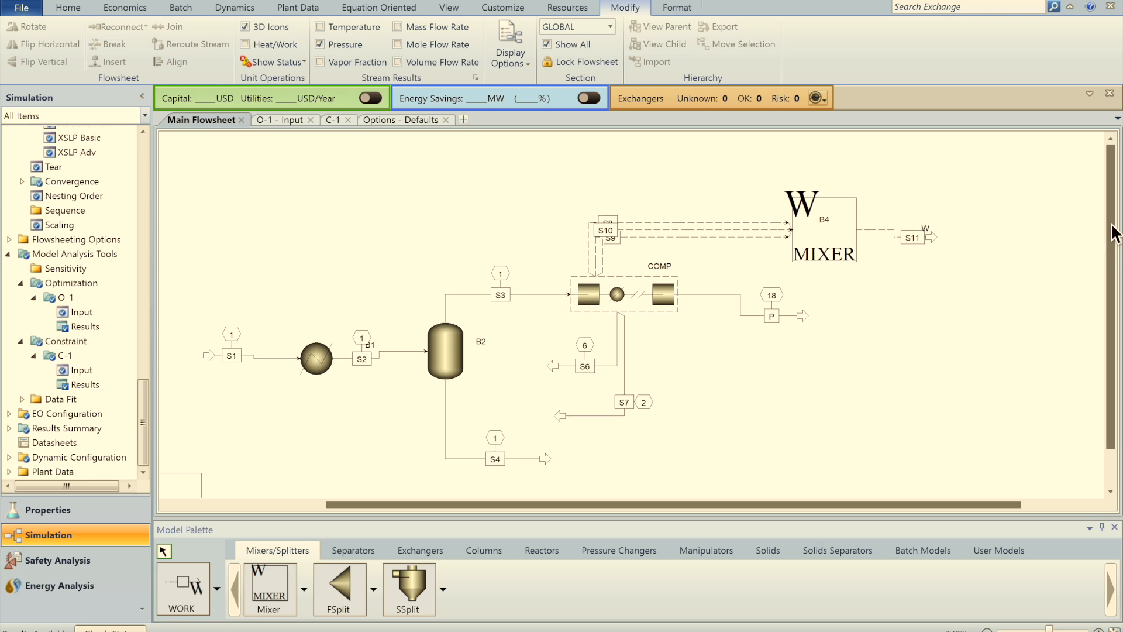